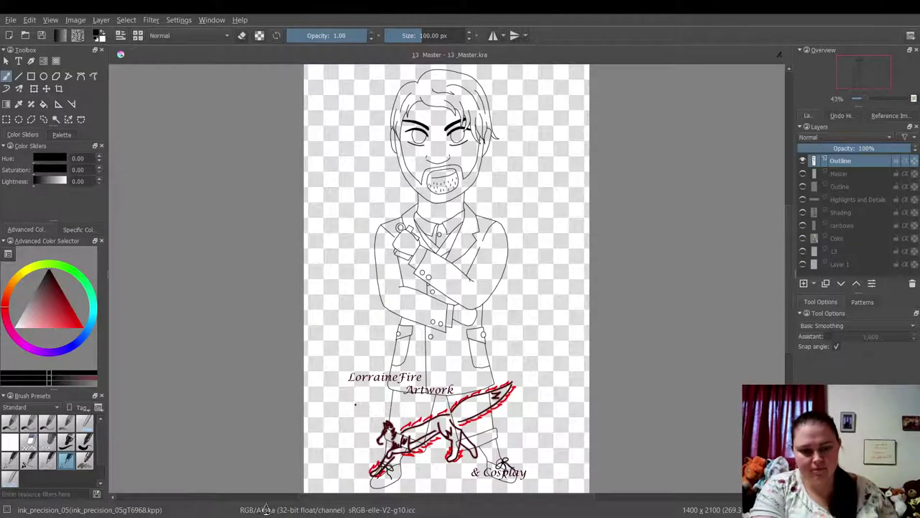
# - Choose the Fill_circle brush preset and mix a medium brown with hue 27, saturation 37 and lightness 53
pyautogui.click(84, 440)
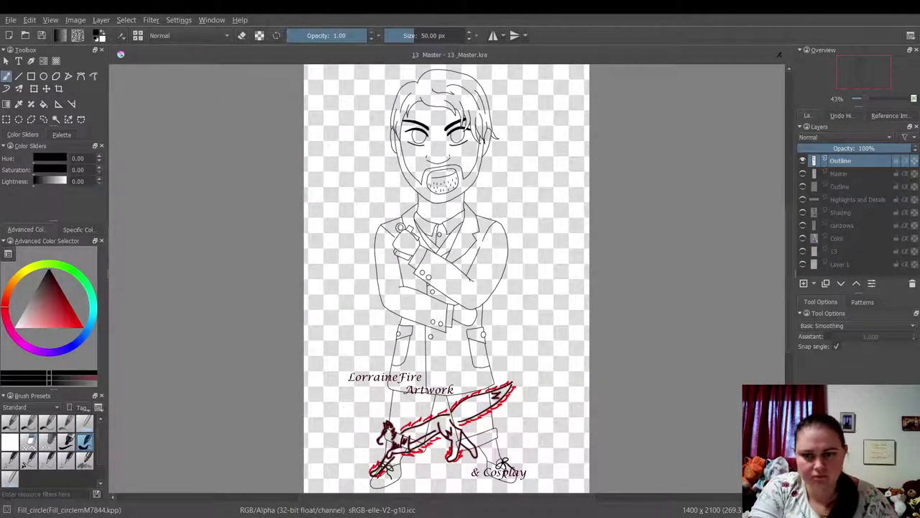
pyautogui.click(9, 295)
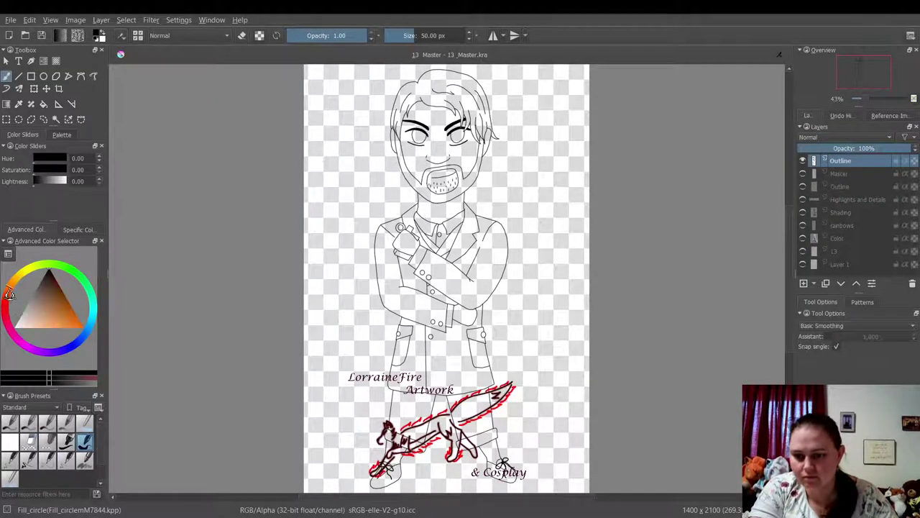
pyautogui.click(43, 322)
pyautogui.moveTo(42, 322); pyautogui.dragTo(49, 318)
pyautogui.click(7, 295)
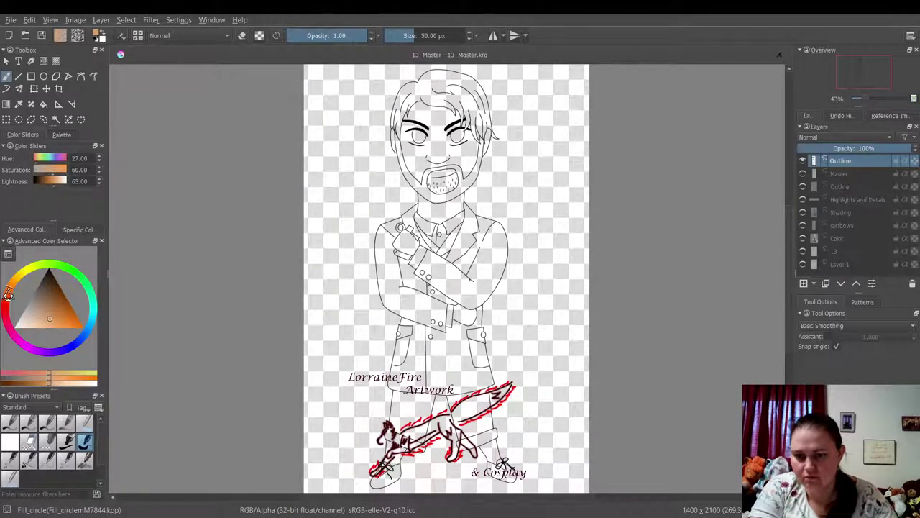
pyautogui.click(47, 325)
pyautogui.moveTo(47, 326); pyautogui.dragTo(44, 321)
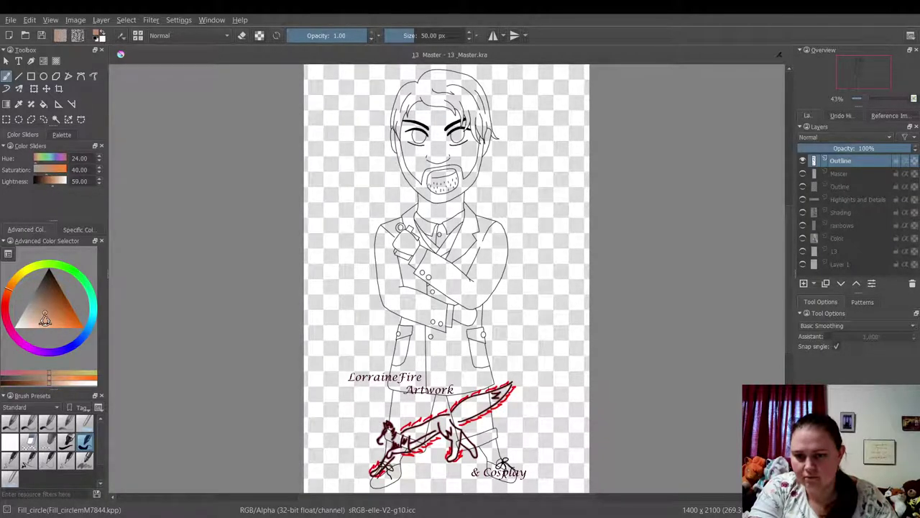
pyautogui.click(47, 314)
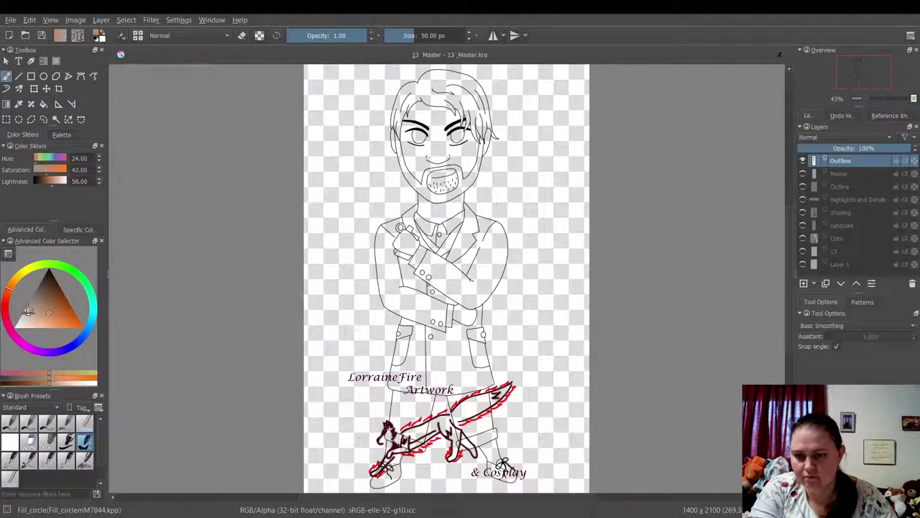
pyautogui.moveTo(11, 296)
pyautogui.mouseDown()
pyautogui.moveTo(46, 317)
pyautogui.moveTo(57, 301)
pyautogui.moveTo(47, 316)
pyautogui.mouseUp()
pyautogui.click(47, 314)
# - Paint a brown test swatch beside the head and repaint it in a lighter tan, hue 27, saturation 40, lightness 65
pyautogui.moveTo(371, 170); pyautogui.dragTo(325, 240)
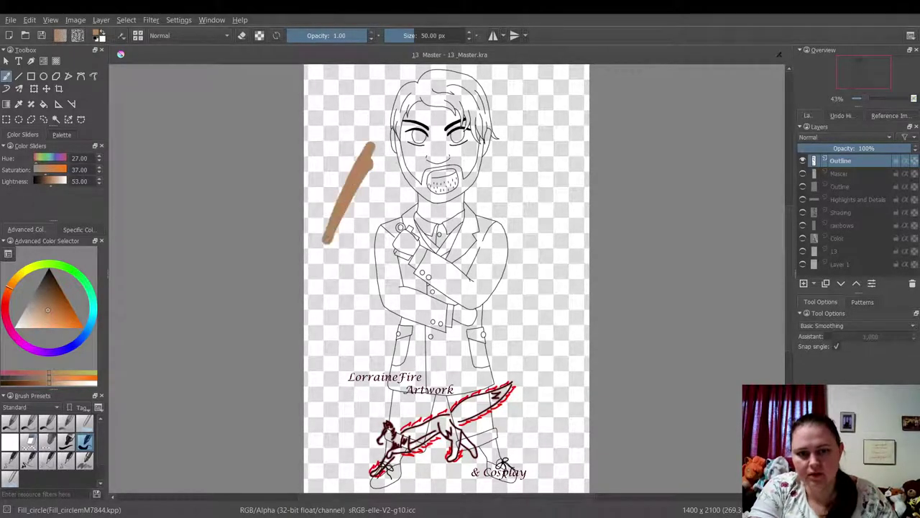
pyautogui.moveTo(368, 147)
pyautogui.mouseDown()
pyautogui.moveTo(325, 246)
pyautogui.moveTo(336, 229)
pyautogui.moveTo(360, 250)
pyautogui.mouseUp()
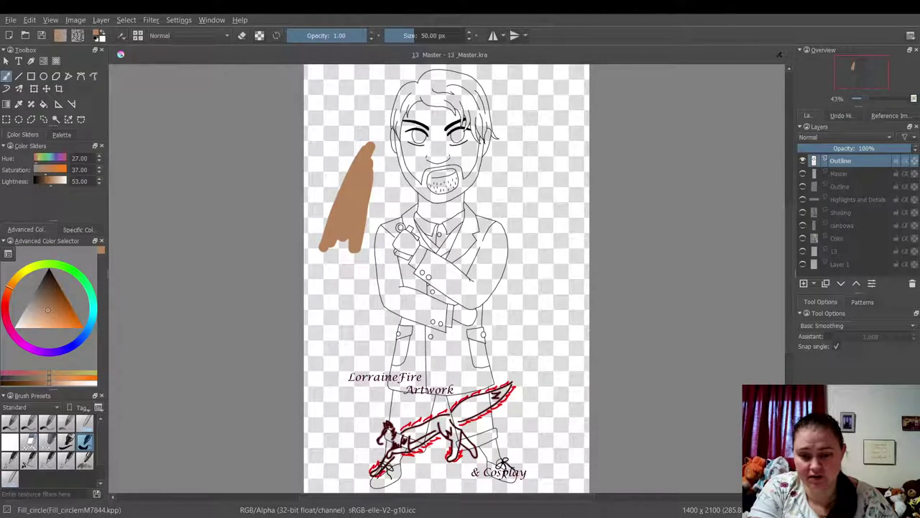
pyautogui.click(41, 321)
pyautogui.moveTo(42, 321); pyautogui.dragTo(41, 315)
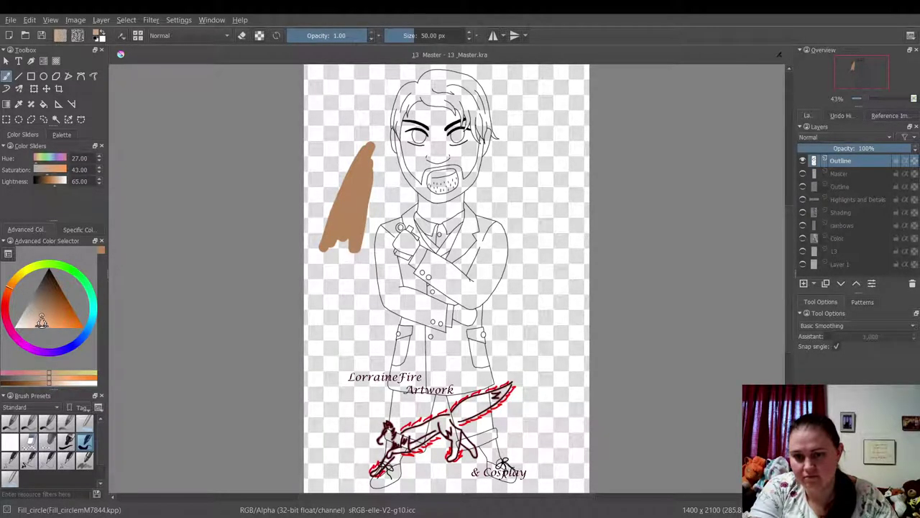
pyautogui.moveTo(358, 152)
pyautogui.mouseDown()
pyautogui.moveTo(325, 241)
pyautogui.moveTo(347, 162)
pyautogui.moveTo(334, 256)
pyautogui.moveTo(350, 219)
pyautogui.moveTo(354, 260)
pyautogui.moveTo(371, 142)
pyautogui.mouseUp()
pyautogui.moveTo(332, 232)
pyautogui.mouseDown()
pyautogui.moveTo(358, 230)
pyautogui.moveTo(355, 252)
pyautogui.mouseUp()
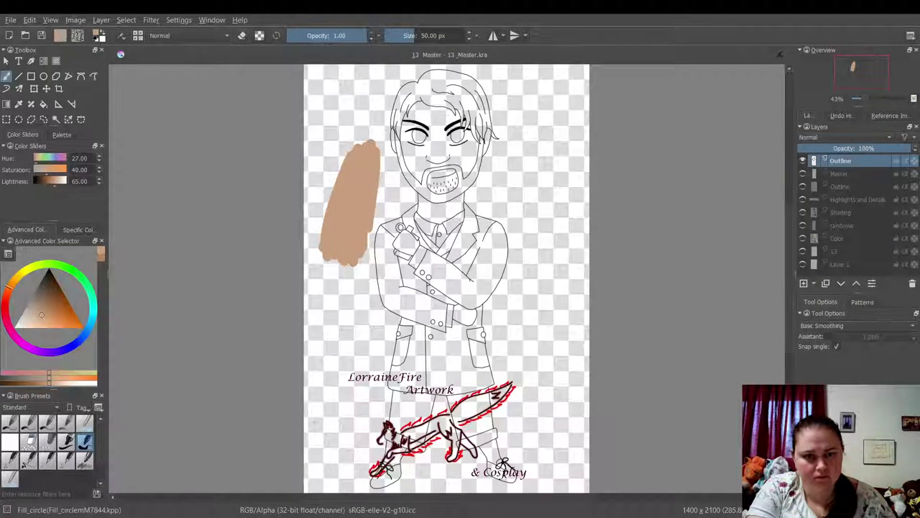
# - Try a tan dab over the nose, then undo it and the test swatches, making Master the active layer
pyautogui.moveTo(422, 137)
pyautogui.mouseDown()
pyautogui.moveTo(442, 126)
pyautogui.moveTo(436, 152)
pyautogui.mouseUp()
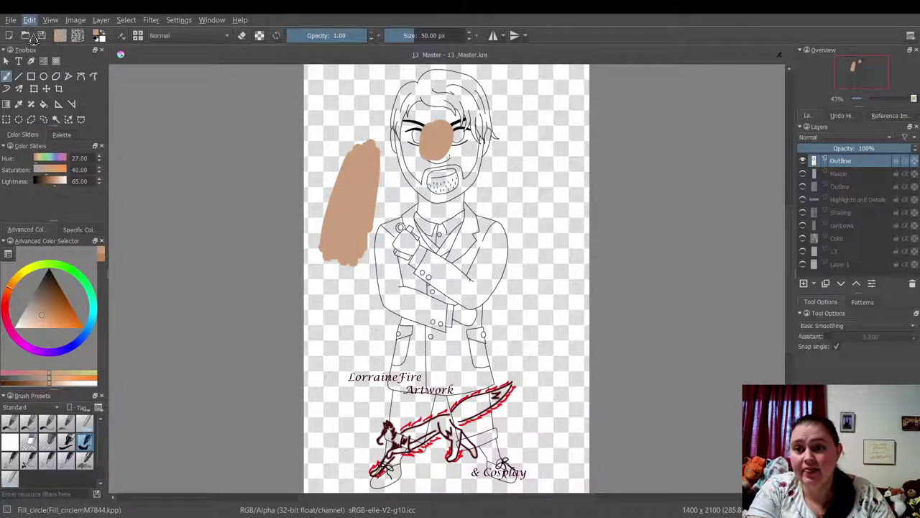
pyautogui.hotkey('ctrl', 'z')
pyautogui.click(834, 174)
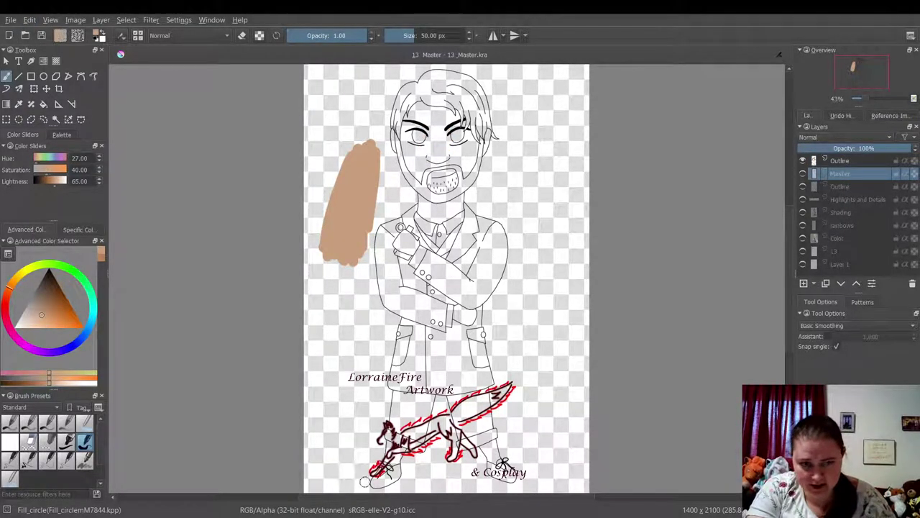
pyautogui.click(804, 283)
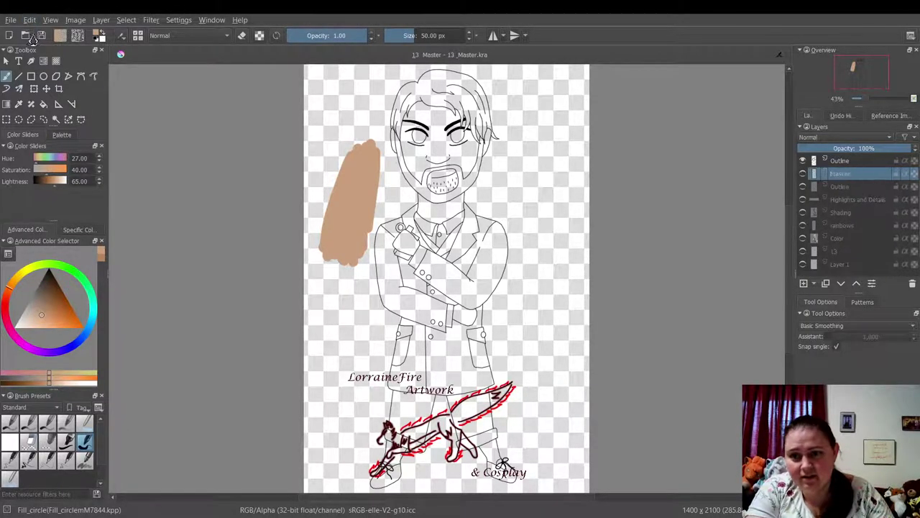
pyautogui.hotkey('ctrl', 'z')
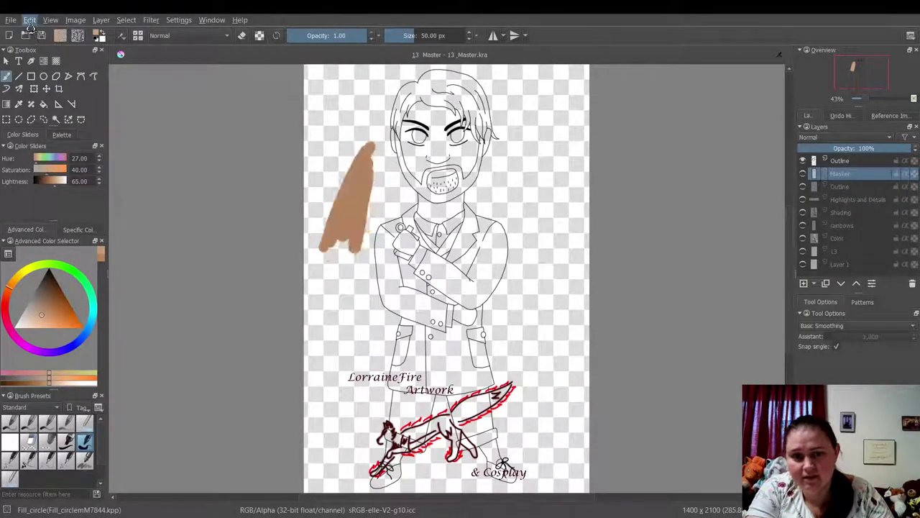
pyautogui.hotkey('ctrl', 'z')
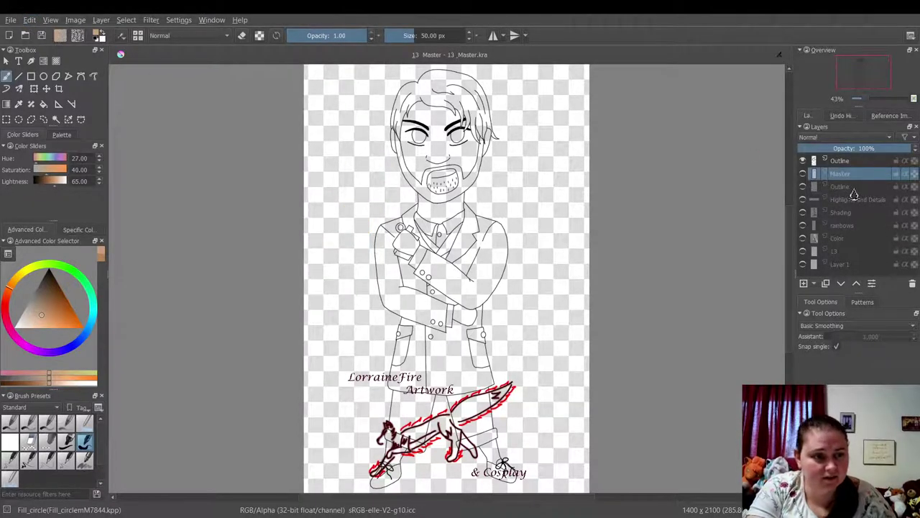
# - Add a new paint layer between the Outline and Master layers and rename it Color
pyautogui.click(804, 283)
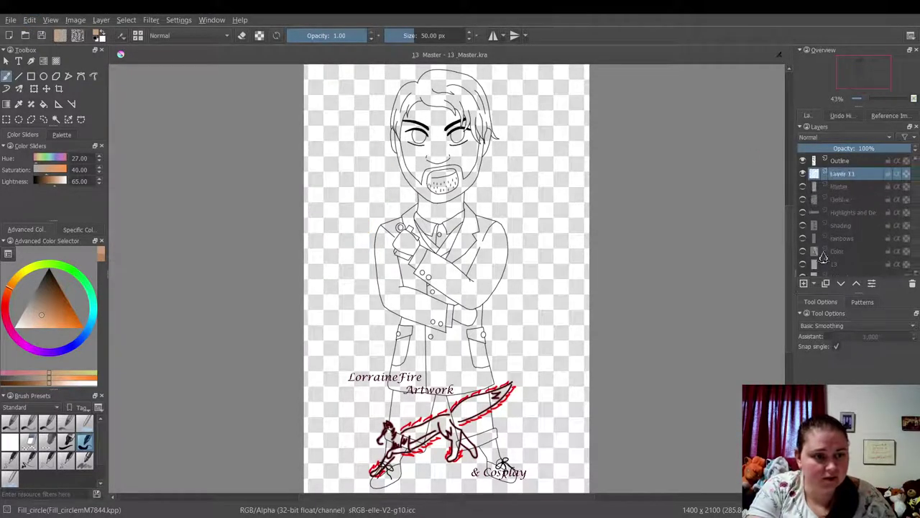
pyautogui.doubleClick(849, 174)
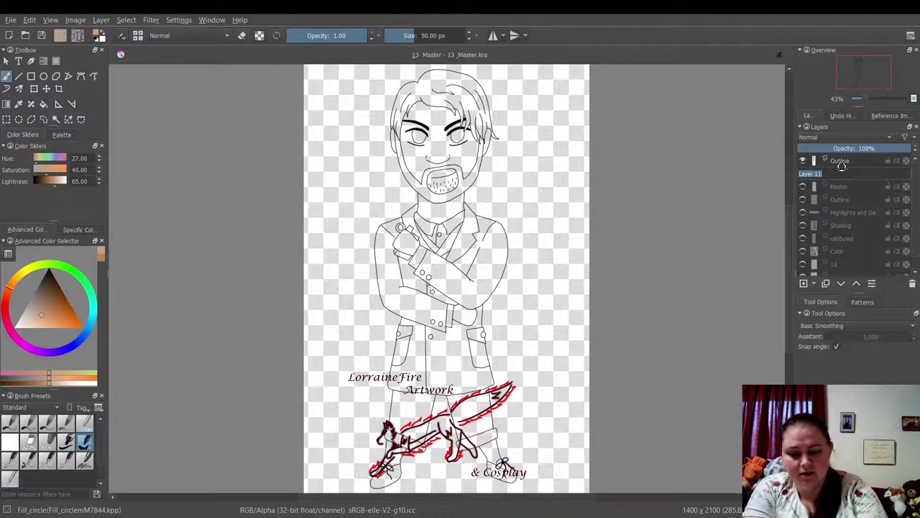
pyautogui.write('d')
pyautogui.press('Return')
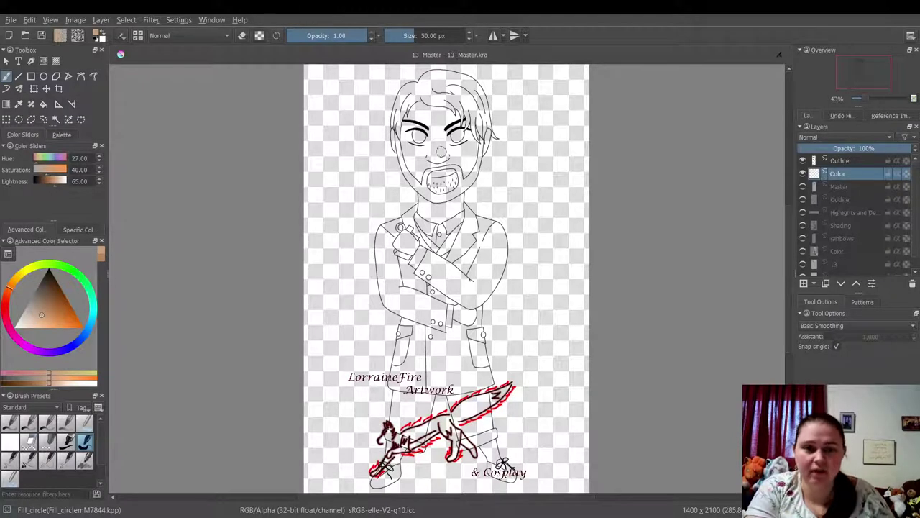
# - Paint the face on the Color layer in tan, then repaint it with hue 27, saturation 57, lightness 67
pyautogui.moveTo(430, 129)
pyautogui.mouseDown()
pyautogui.moveTo(428, 161)
pyautogui.moveTo(442, 128)
pyautogui.moveTo(477, 161)
pyautogui.moveTo(462, 112)
pyautogui.moveTo(479, 133)
pyautogui.moveTo(456, 101)
pyautogui.moveTo(443, 99)
pyautogui.moveTo(442, 115)
pyautogui.moveTo(440, 100)
pyautogui.moveTo(421, 104)
pyautogui.moveTo(407, 119)
pyautogui.moveTo(401, 155)
pyautogui.moveTo(422, 155)
pyautogui.moveTo(423, 185)
pyautogui.moveTo(441, 187)
pyautogui.moveTo(435, 194)
pyautogui.moveTo(469, 177)
pyautogui.mouseUp()
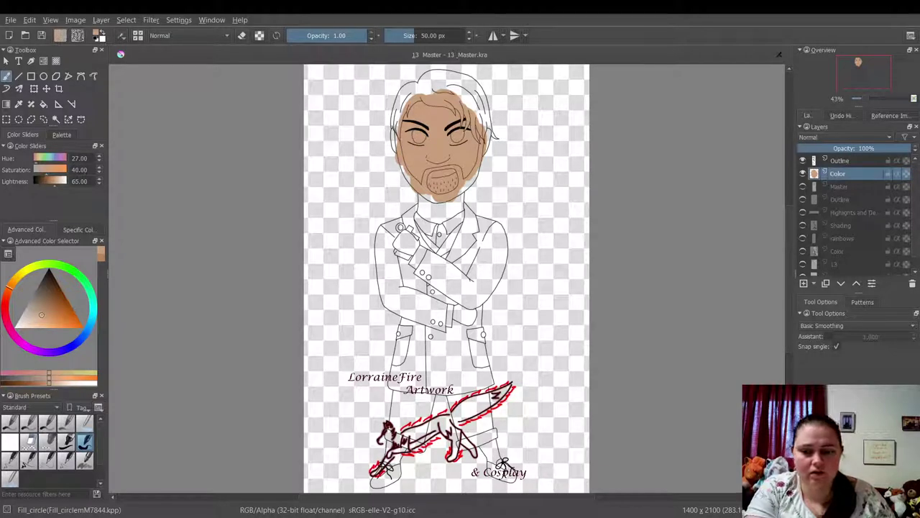
pyautogui.click(42, 322)
pyautogui.moveTo(42, 322); pyautogui.dragTo(43, 324)
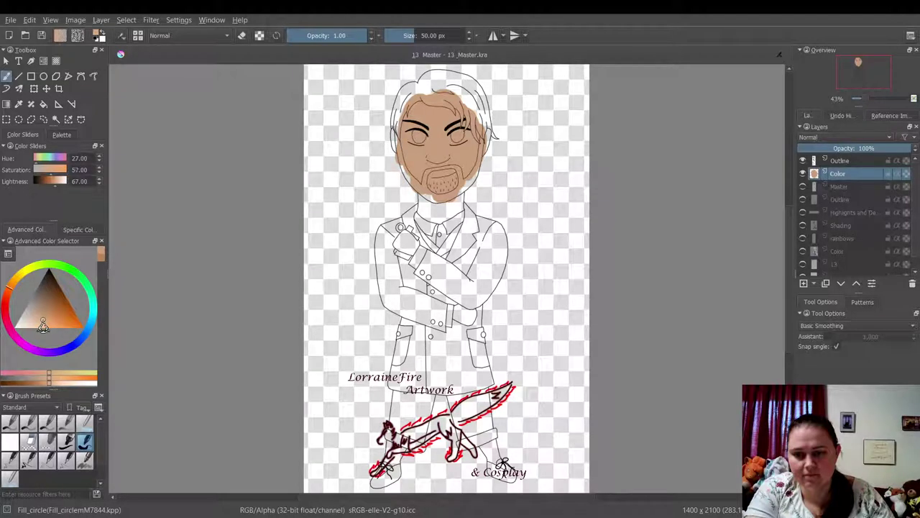
pyautogui.moveTo(410, 98)
pyautogui.mouseDown()
pyautogui.moveTo(407, 170)
pyautogui.moveTo(427, 155)
pyautogui.moveTo(428, 175)
pyautogui.moveTo(440, 108)
pyautogui.moveTo(447, 191)
pyautogui.mouseUp()
pyautogui.moveTo(453, 144); pyautogui.dragTo(458, 182)
pyautogui.moveTo(468, 115)
pyautogui.mouseDown()
pyautogui.moveTo(475, 183)
pyautogui.moveTo(473, 153)
pyautogui.moveTo(404, 177)
pyautogui.moveTo(410, 190)
pyautogui.mouseUp()
pyautogui.moveTo(444, 100)
pyautogui.mouseDown()
pyautogui.moveTo(460, 102)
pyautogui.moveTo(472, 158)
pyautogui.moveTo(425, 158)
pyautogui.moveTo(399, 115)
pyautogui.mouseUp()
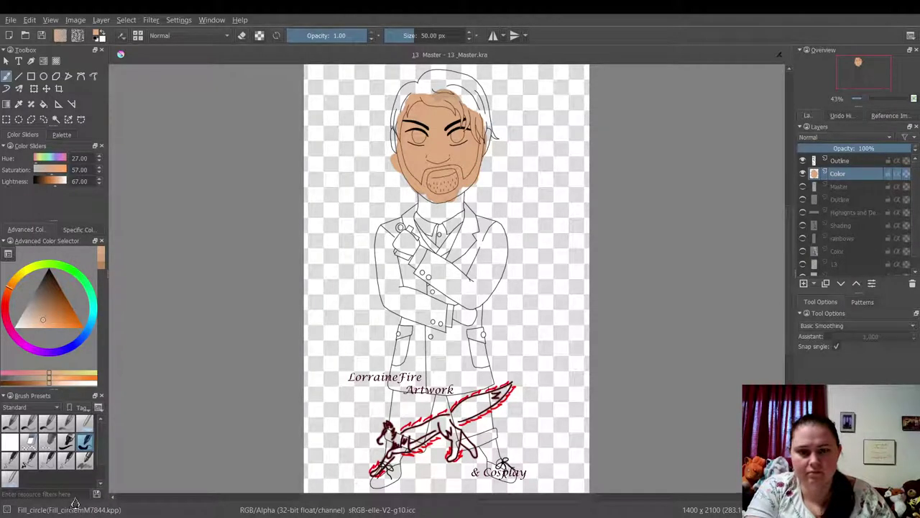
# - Lighten the skin tone to saturation 54, lightness 71, enlarge the brush to 151.36 px, and repaint the whole face
pyautogui.click(40, 326)
pyautogui.click(39, 319)
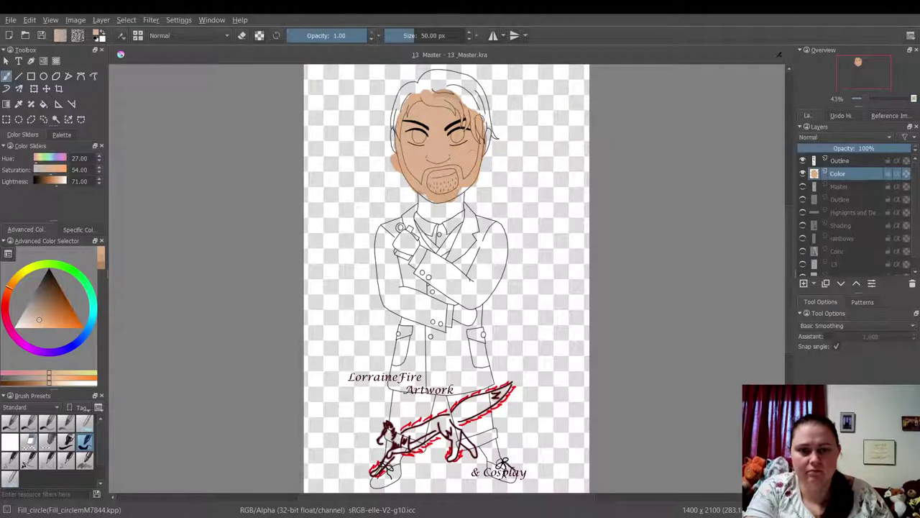
pyautogui.moveTo(422, 37); pyautogui.dragTo(433, 37)
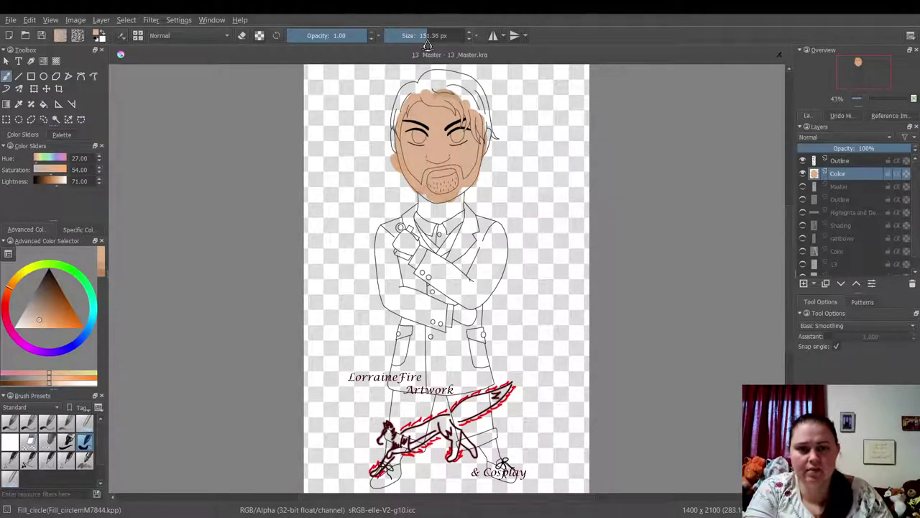
pyautogui.moveTo(403, 94); pyautogui.dragTo(391, 180)
pyautogui.moveTo(449, 100)
pyautogui.mouseDown()
pyautogui.moveTo(470, 165)
pyautogui.moveTo(464, 191)
pyautogui.moveTo(425, 190)
pyautogui.moveTo(456, 202)
pyautogui.mouseUp()
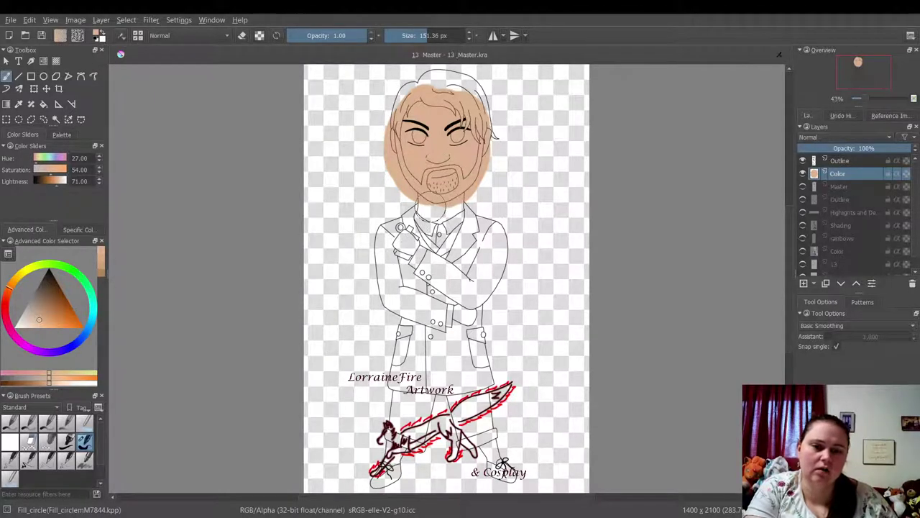
# - Extend the skin tone over the neck, the hair tip beside the ear, and both hands
pyautogui.moveTo(435, 212); pyautogui.dragTo(457, 206)
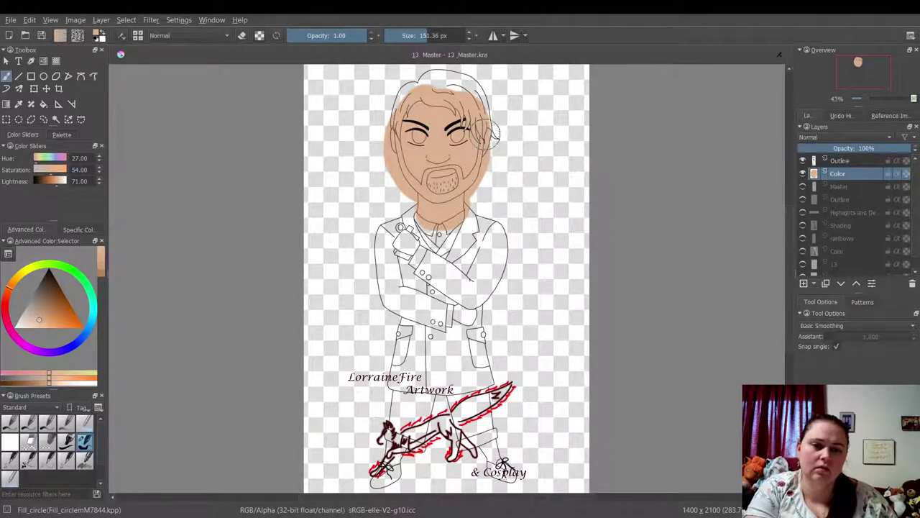
pyautogui.moveTo(482, 134); pyautogui.dragTo(492, 138)
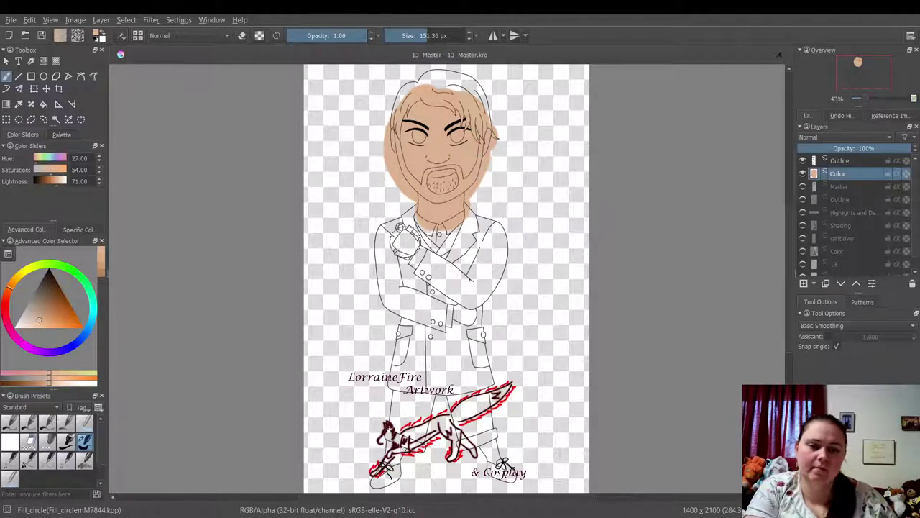
pyautogui.moveTo(404, 242); pyautogui.dragTo(411, 251)
pyautogui.moveTo(449, 313); pyautogui.dragTo(463, 311)
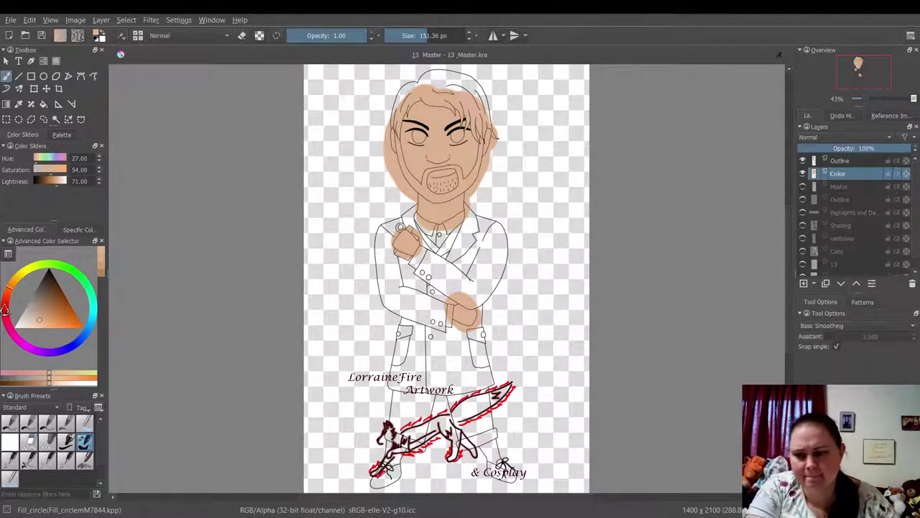
# - Mix a purple with hue 293, saturation 39, lightness 43 and paint a test patch on the lower coat sleeve
pyautogui.click(29, 351)
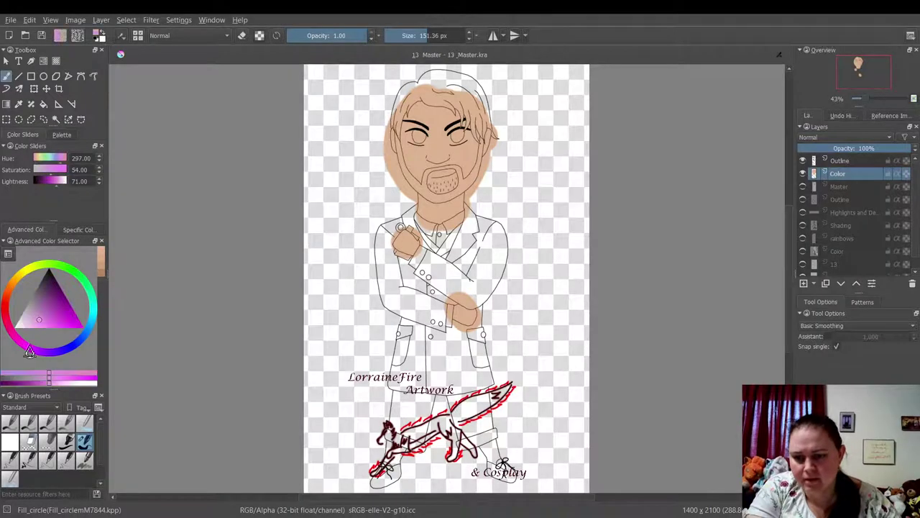
pyautogui.click(41, 312)
pyautogui.moveTo(41, 312); pyautogui.dragTo(51, 311)
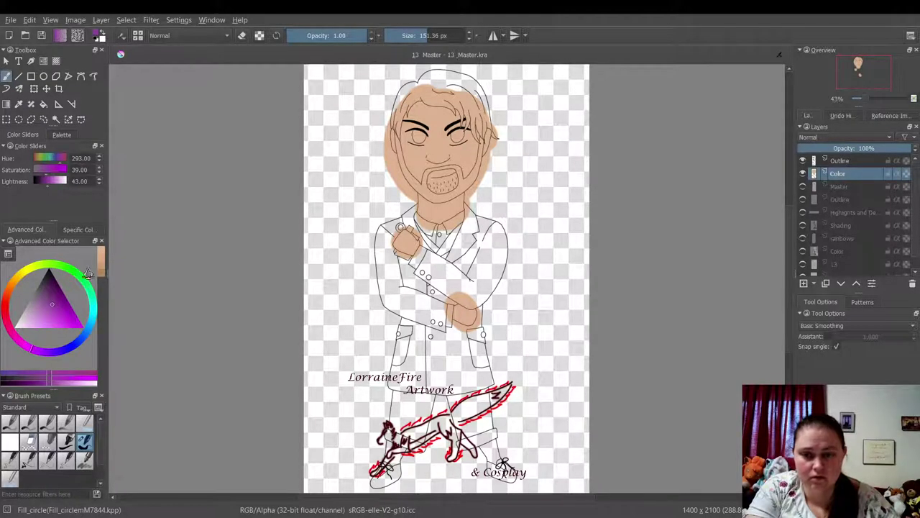
pyautogui.moveTo(397, 288); pyautogui.dragTo(402, 295)
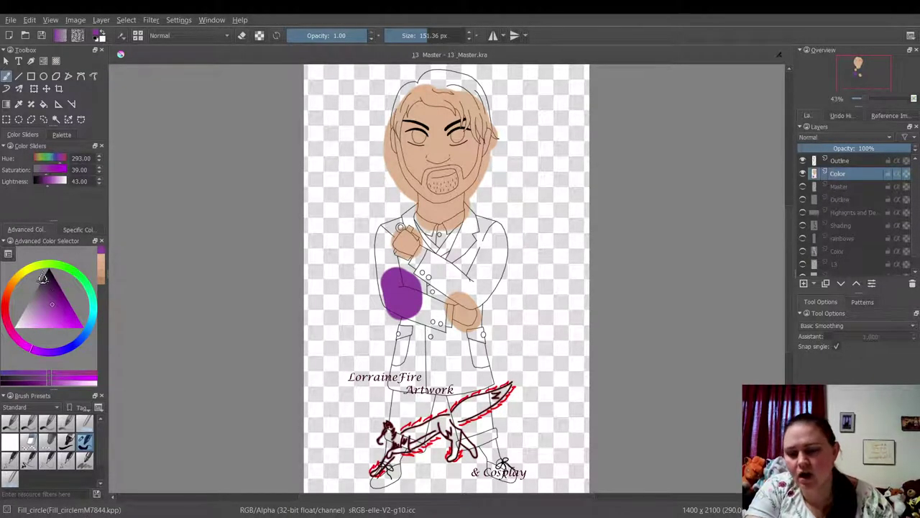
# - Deepen the purple to hue 287, saturation 57, lightness 34 and paint it over the lower sleeve and coat front
pyautogui.click(52, 307)
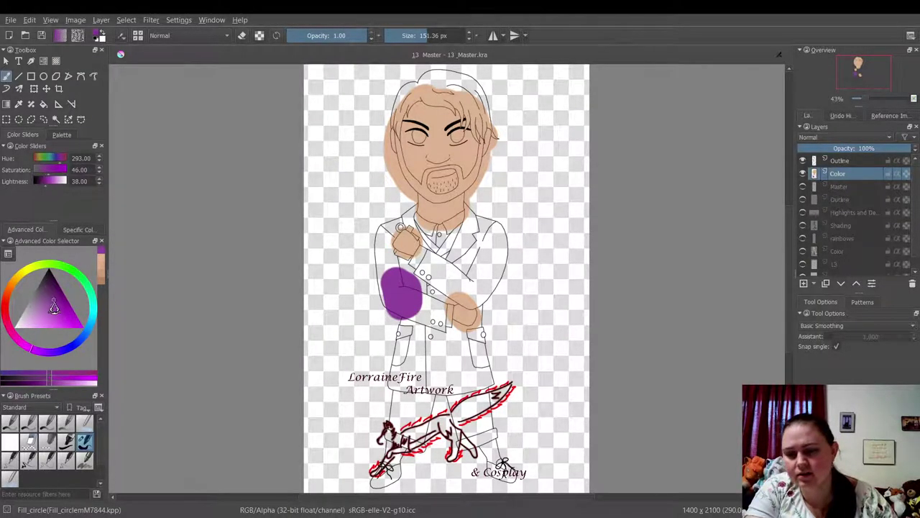
pyautogui.click(34, 357)
pyautogui.click(35, 351)
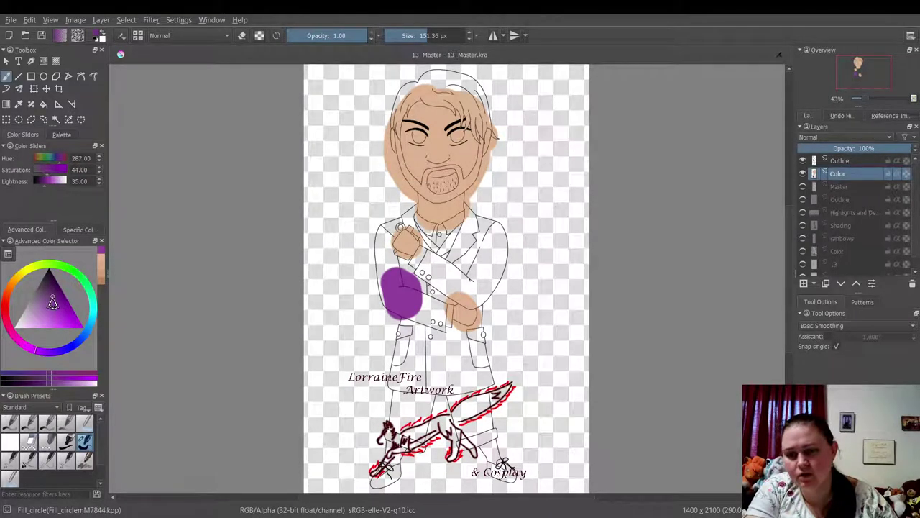
pyautogui.click(54, 302)
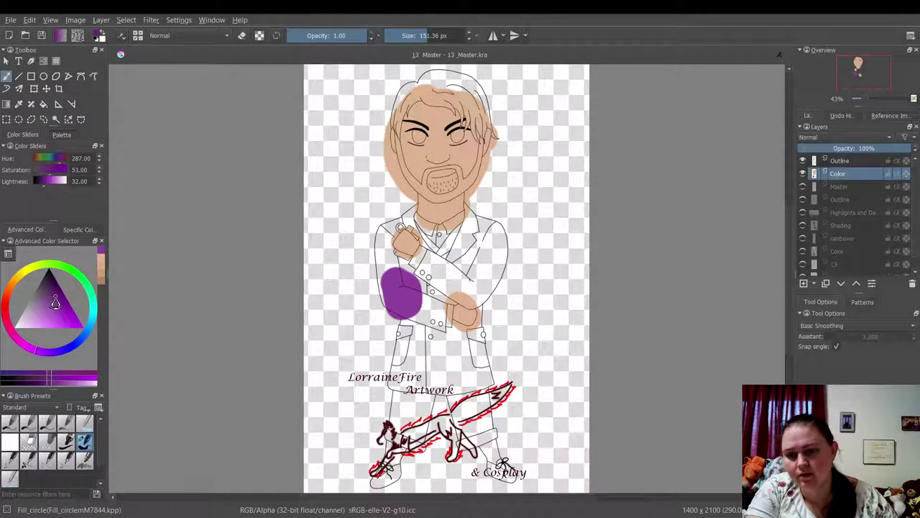
pyautogui.click(58, 307)
pyautogui.moveTo(392, 273)
pyautogui.mouseDown()
pyautogui.moveTo(403, 301)
pyautogui.moveTo(421, 310)
pyautogui.moveTo(449, 288)
pyautogui.moveTo(428, 345)
pyautogui.moveTo(406, 330)
pyautogui.mouseUp()
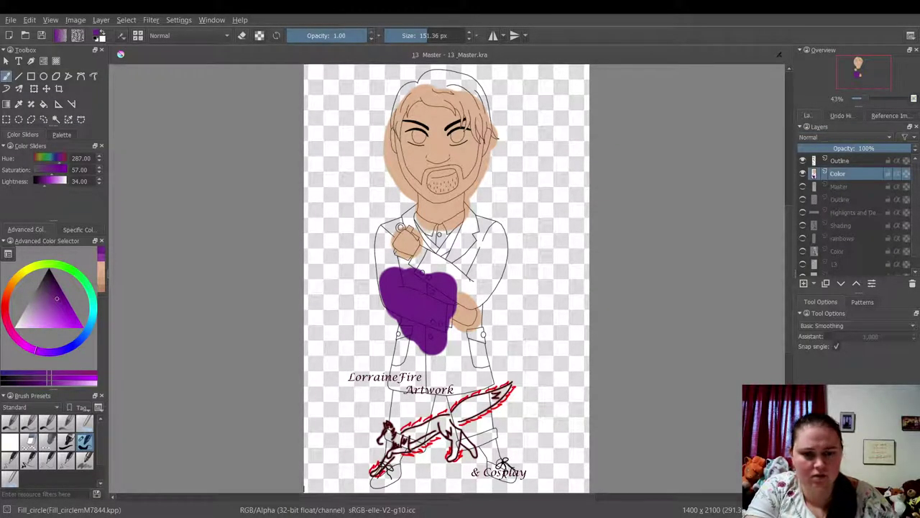
# - Shift the purple to hue 305 and repaint the crossed sleeves and coat front, trying hue 295 on the way
pyautogui.moveTo(34, 357); pyautogui.dragTo(28, 348)
pyautogui.moveTo(391, 295)
pyautogui.mouseDown()
pyautogui.moveTo(410, 322)
pyautogui.moveTo(407, 293)
pyautogui.moveTo(423, 276)
pyautogui.moveTo(448, 280)
pyautogui.moveTo(431, 327)
pyautogui.moveTo(419, 292)
pyautogui.moveTo(424, 341)
pyautogui.moveTo(432, 354)
pyautogui.moveTo(435, 308)
pyautogui.moveTo(434, 355)
pyautogui.mouseUp()
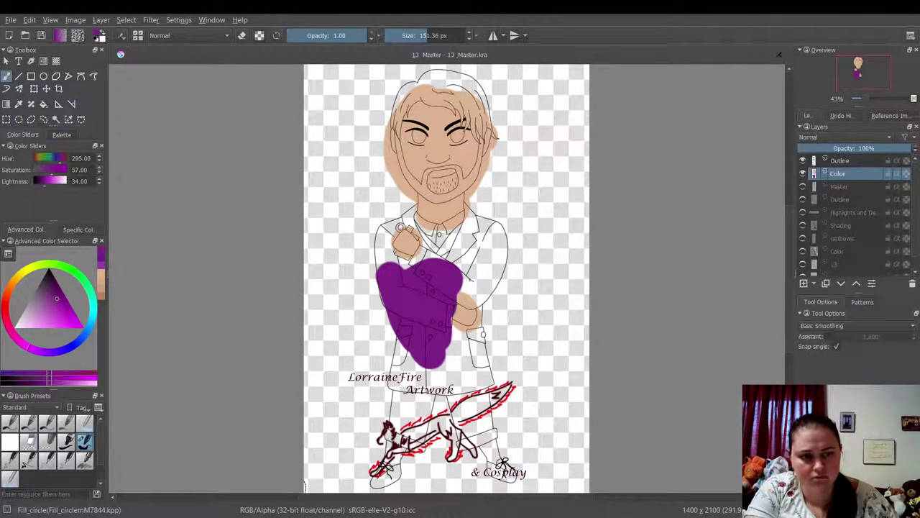
pyautogui.click(24, 349)
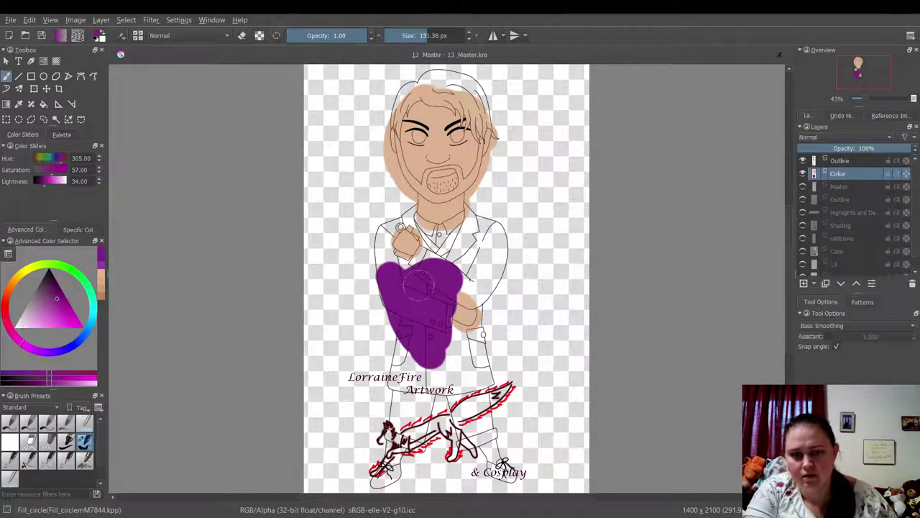
pyautogui.moveTo(431, 273)
pyautogui.mouseDown()
pyautogui.moveTo(459, 276)
pyautogui.moveTo(433, 311)
pyautogui.moveTo(430, 359)
pyautogui.moveTo(392, 296)
pyautogui.moveTo(395, 283)
pyautogui.moveTo(420, 278)
pyautogui.moveTo(396, 280)
pyautogui.moveTo(437, 270)
pyautogui.moveTo(388, 338)
pyautogui.mouseUp()
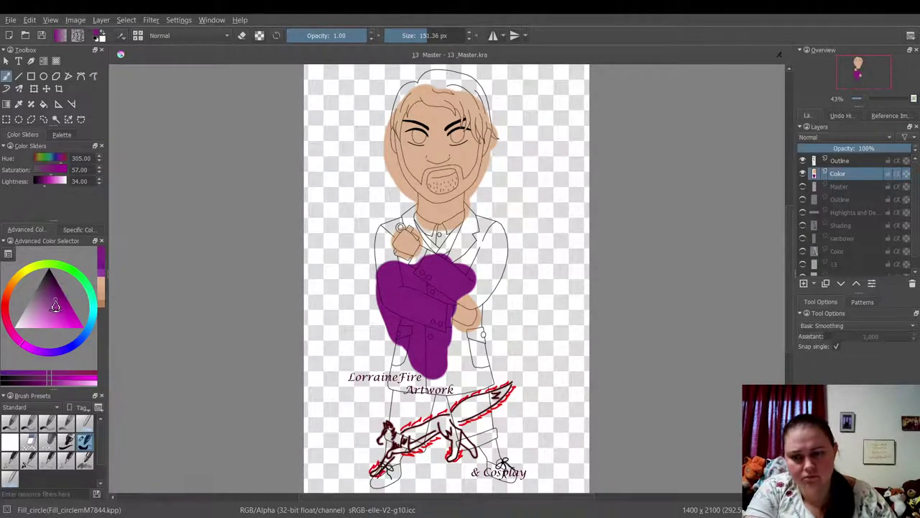
# - Change the purple to hue 313, saturation 54, lightness 31 and extend it over the crossed sleeves
pyautogui.moveTo(55, 306); pyautogui.dragTo(56, 302)
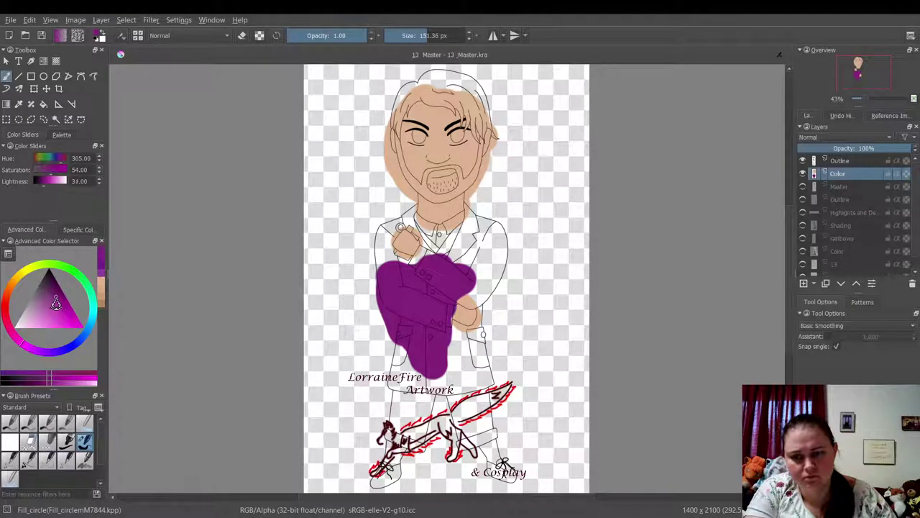
pyautogui.click(17, 348)
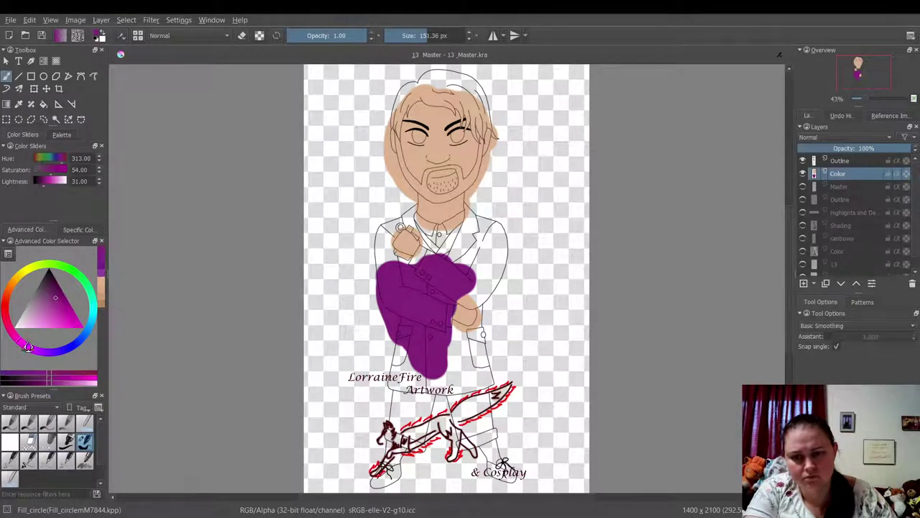
pyautogui.moveTo(388, 266)
pyautogui.mouseDown()
pyautogui.moveTo(410, 339)
pyautogui.moveTo(400, 277)
pyautogui.moveTo(430, 275)
pyautogui.moveTo(435, 264)
pyautogui.moveTo(473, 268)
pyautogui.moveTo(442, 293)
pyautogui.moveTo(434, 320)
pyautogui.mouseUp()
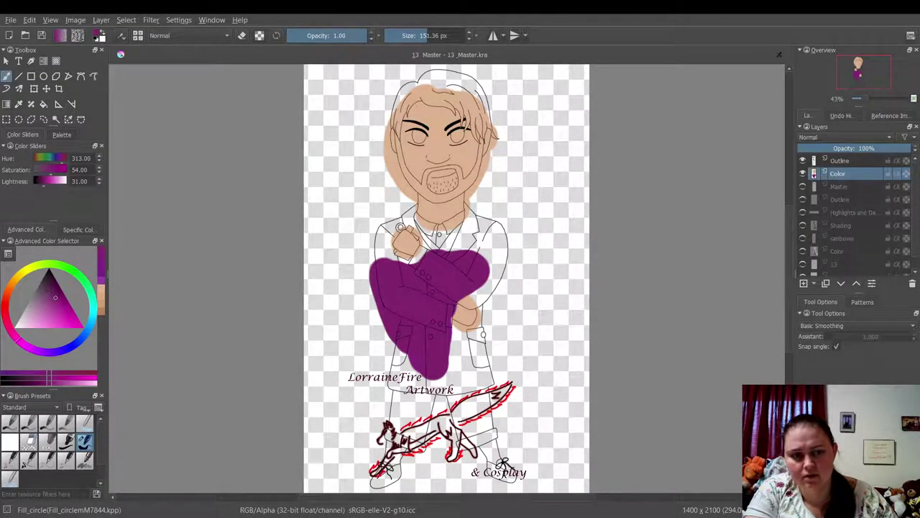
# - Darken the purple to saturation 60, lightness 25 and repaint the crossed sleeves and coat front
pyautogui.click(55, 300)
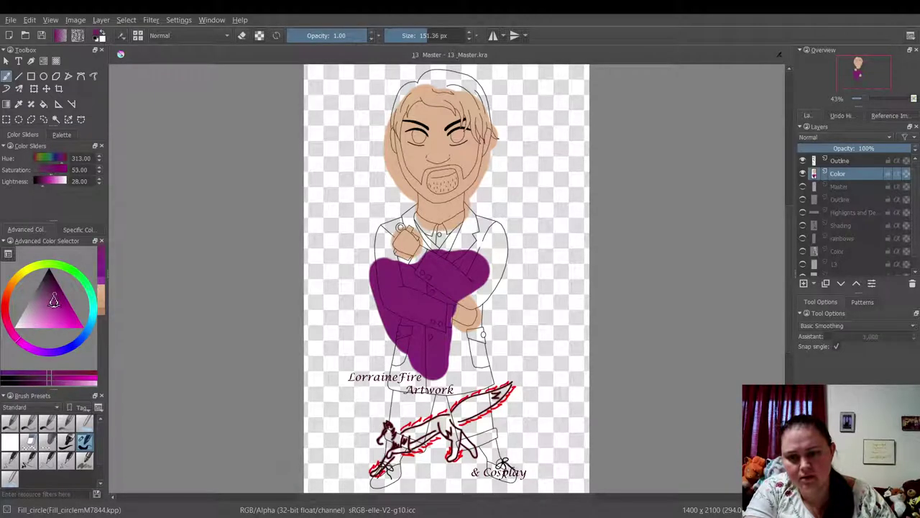
pyautogui.click(55, 298)
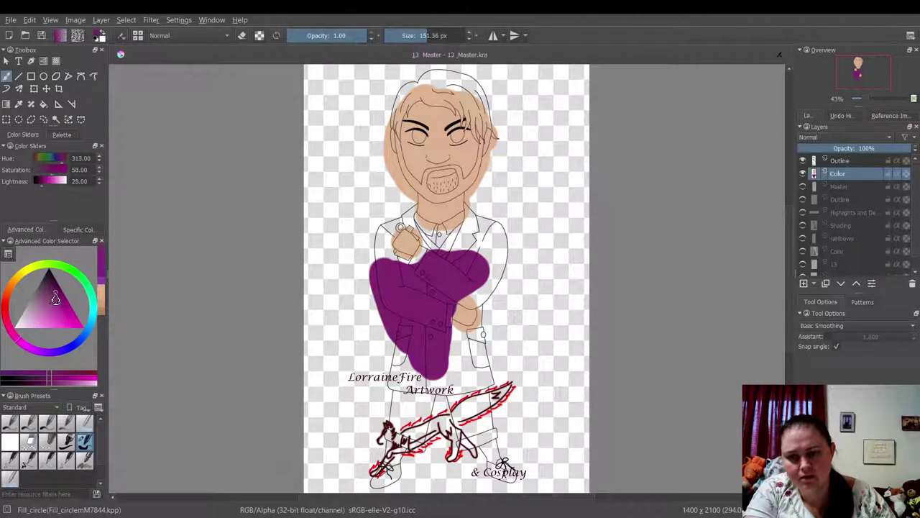
pyautogui.moveTo(362, 299)
pyautogui.mouseDown()
pyautogui.moveTo(367, 273)
pyautogui.moveTo(392, 280)
pyautogui.moveTo(426, 366)
pyautogui.moveTo(437, 306)
pyautogui.moveTo(475, 276)
pyautogui.moveTo(446, 252)
pyautogui.moveTo(427, 292)
pyautogui.moveTo(431, 263)
pyautogui.moveTo(410, 283)
pyautogui.mouseUp()
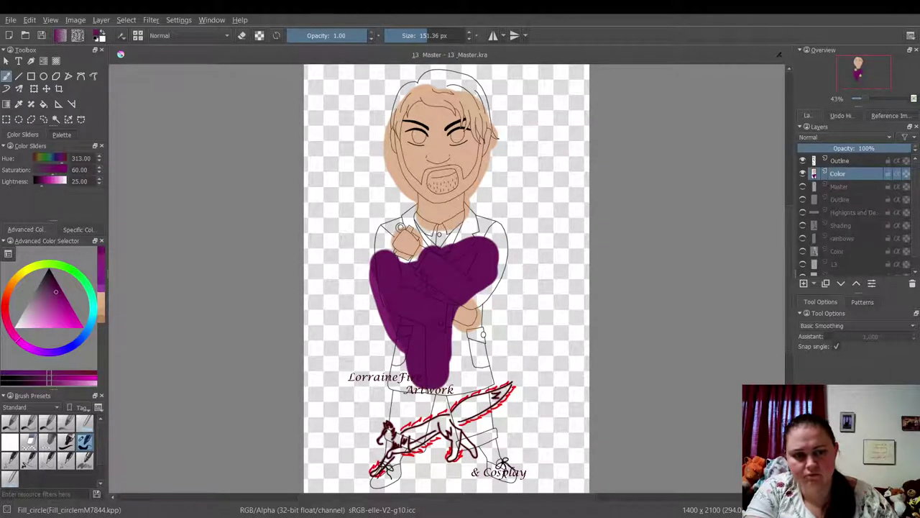
# - Mute the purple to saturation 38, lightness 30 and repaint the crossed sleeves and the center of the coat
pyautogui.click(54, 297)
pyautogui.click(51, 291)
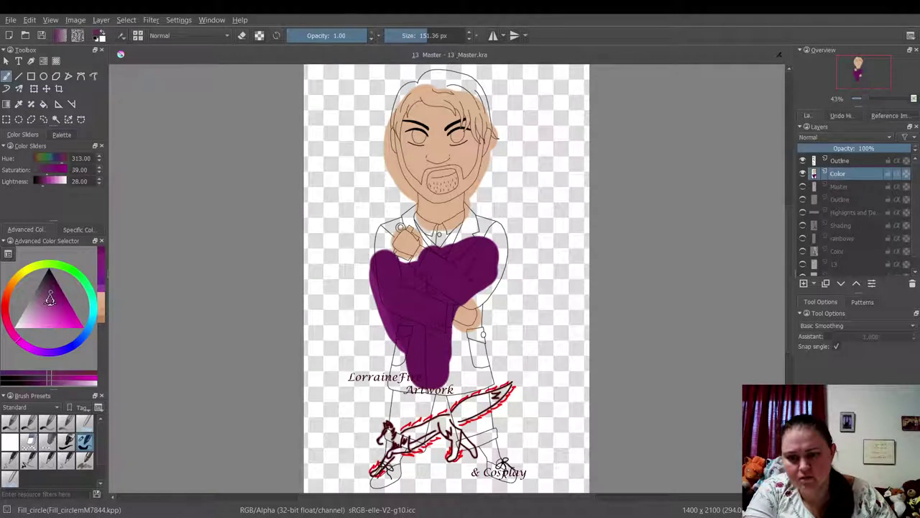
pyautogui.click(50, 295)
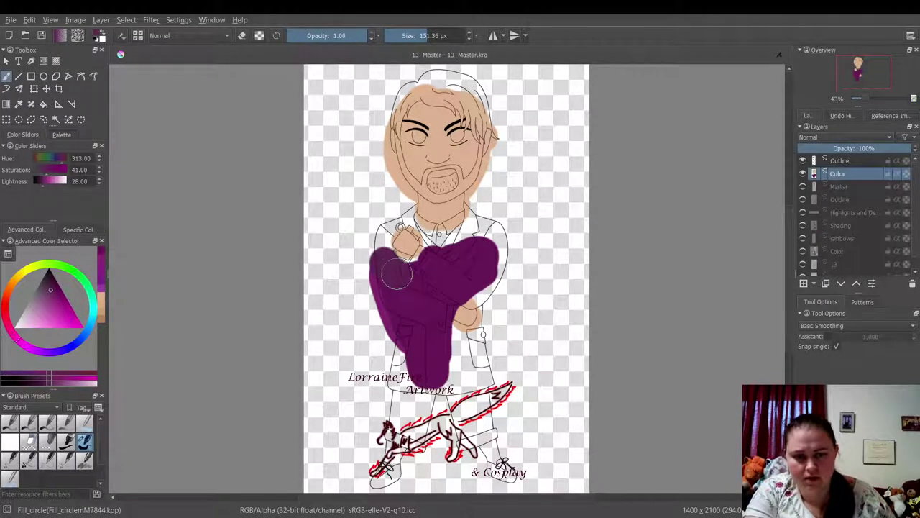
pyautogui.moveTo(395, 274); pyautogui.dragTo(424, 263)
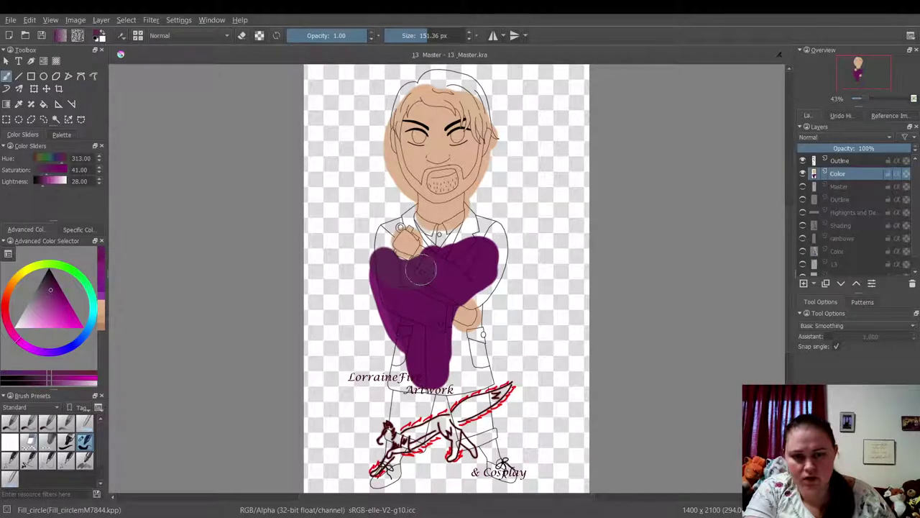
pyautogui.click(49, 298)
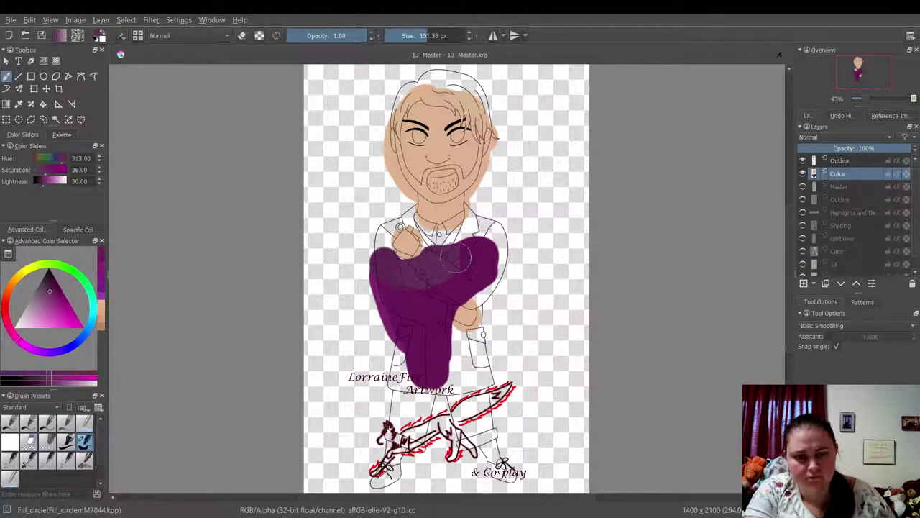
pyautogui.moveTo(440, 261)
pyautogui.mouseDown()
pyautogui.moveTo(496, 241)
pyautogui.moveTo(458, 288)
pyautogui.moveTo(441, 277)
pyautogui.moveTo(427, 324)
pyautogui.moveTo(435, 370)
pyautogui.moveTo(407, 317)
pyautogui.moveTo(374, 288)
pyautogui.moveTo(424, 280)
pyautogui.moveTo(400, 342)
pyautogui.moveTo(497, 253)
pyautogui.mouseUp()
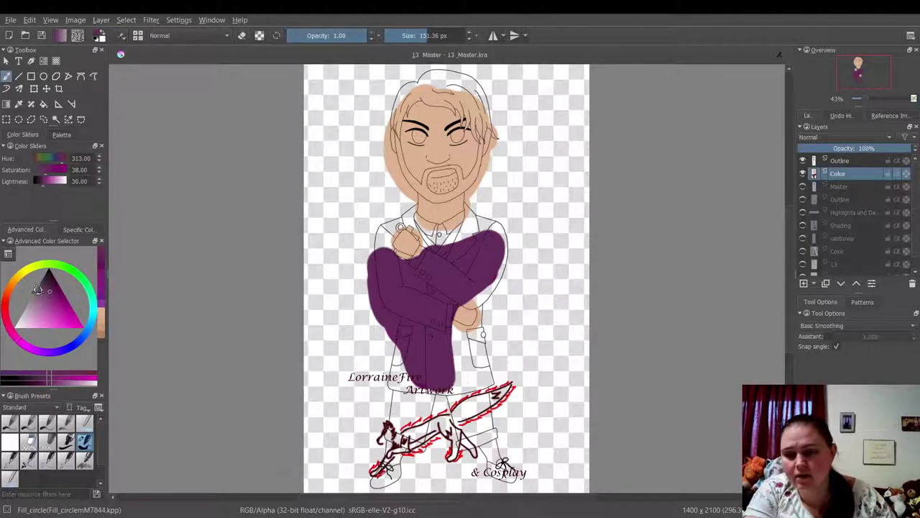
# - Reuse the recent purple with hue 312, saturation 36, lightness 28 and dab it over both ankles above the shoes
pyautogui.click(101, 321)
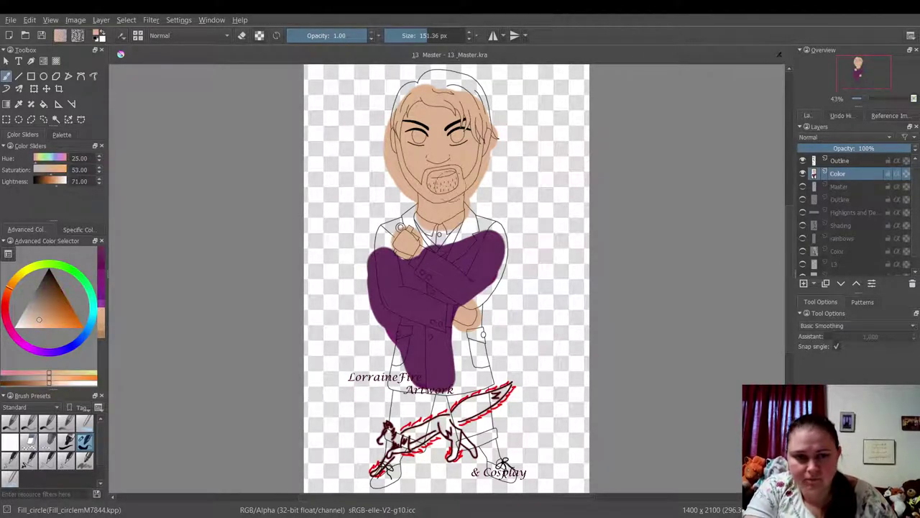
pyautogui.click(101, 269)
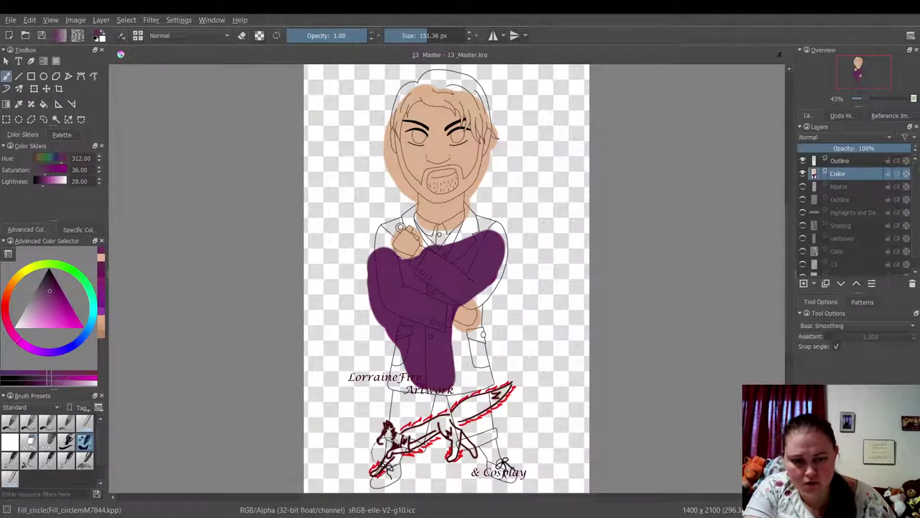
pyautogui.click(390, 457)
pyautogui.click(390, 450)
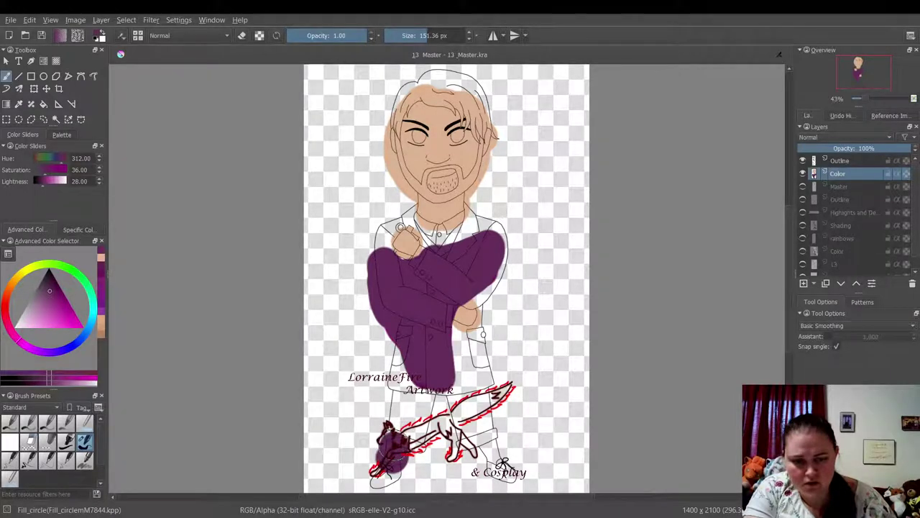
pyautogui.click(496, 454)
# - Fill the lower coat with the same purple, then the upper sleeves, shoulders and lapels
pyautogui.click(447, 336)
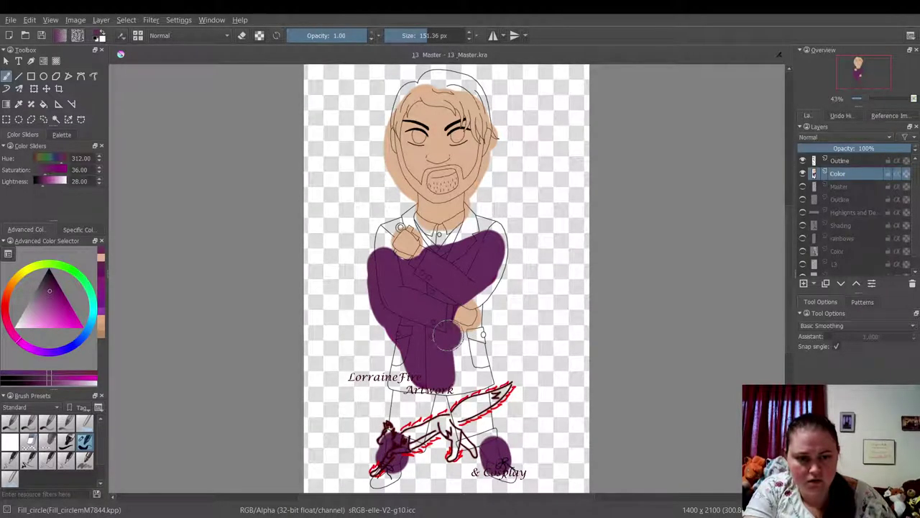
pyautogui.click(471, 342)
pyautogui.moveTo(470, 341)
pyautogui.mouseDown()
pyautogui.moveTo(479, 370)
pyautogui.moveTo(395, 376)
pyautogui.moveTo(404, 344)
pyautogui.moveTo(462, 359)
pyautogui.mouseUp()
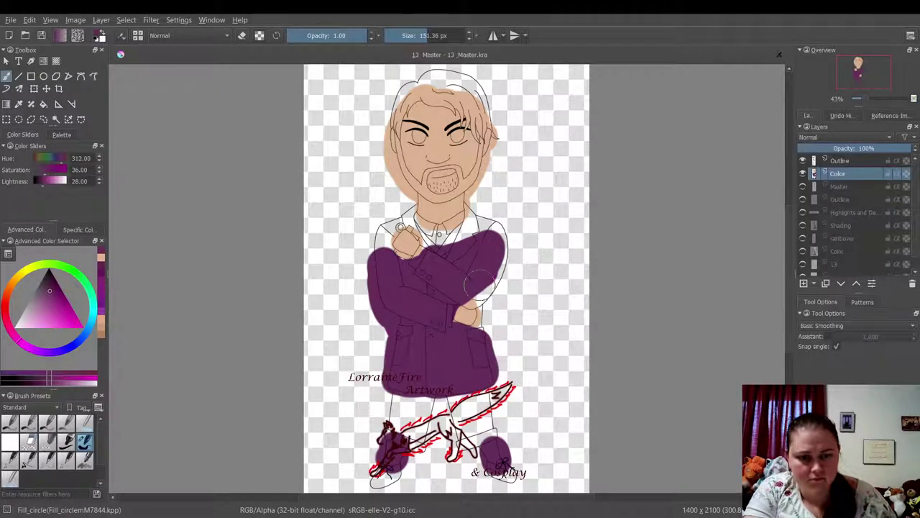
pyautogui.moveTo(472, 290)
pyautogui.mouseDown()
pyautogui.moveTo(487, 229)
pyautogui.moveTo(476, 220)
pyautogui.moveTo(449, 267)
pyautogui.moveTo(473, 233)
pyautogui.moveTo(435, 267)
pyautogui.moveTo(424, 260)
pyautogui.moveTo(391, 282)
pyautogui.moveTo(375, 257)
pyautogui.moveTo(402, 212)
pyautogui.mouseUp()
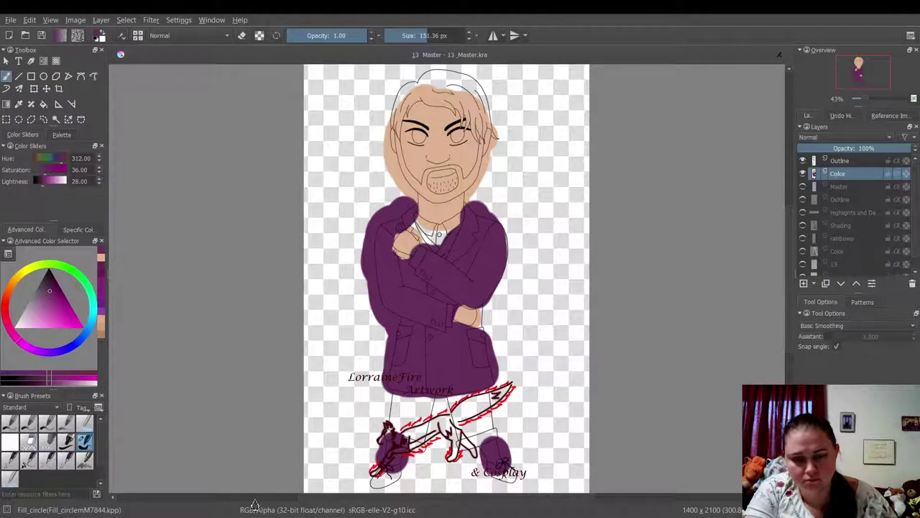
# - Reset the brush to 50 px and tidy the purple along the collar opening and around the lower hand
pyautogui.click(277, 35)
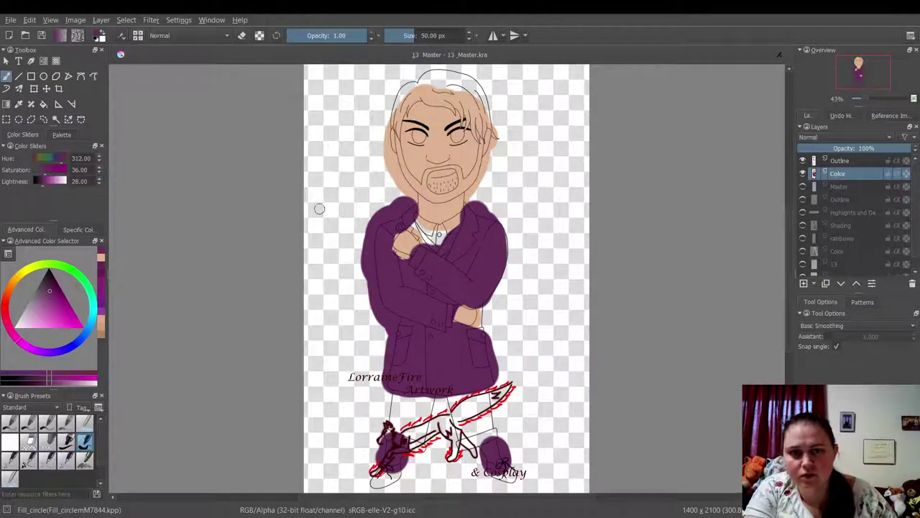
pyautogui.moveTo(341, 363); pyautogui.dragTo(341, 389)
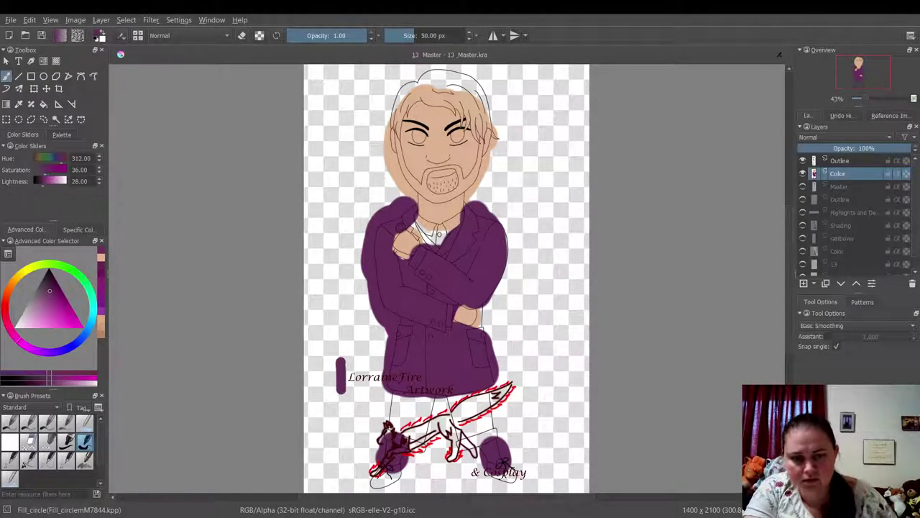
pyautogui.hotkey('ctrl', 'z')
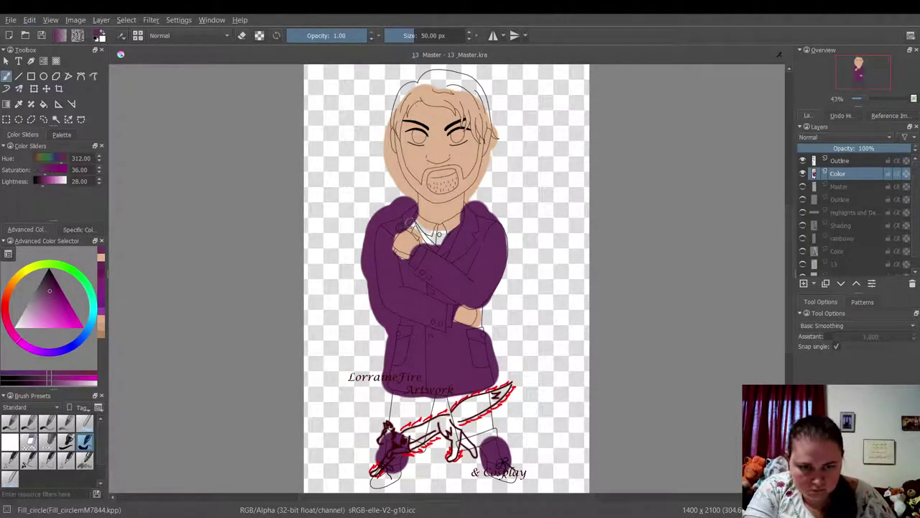
pyautogui.moveTo(425, 243); pyautogui.dragTo(421, 238)
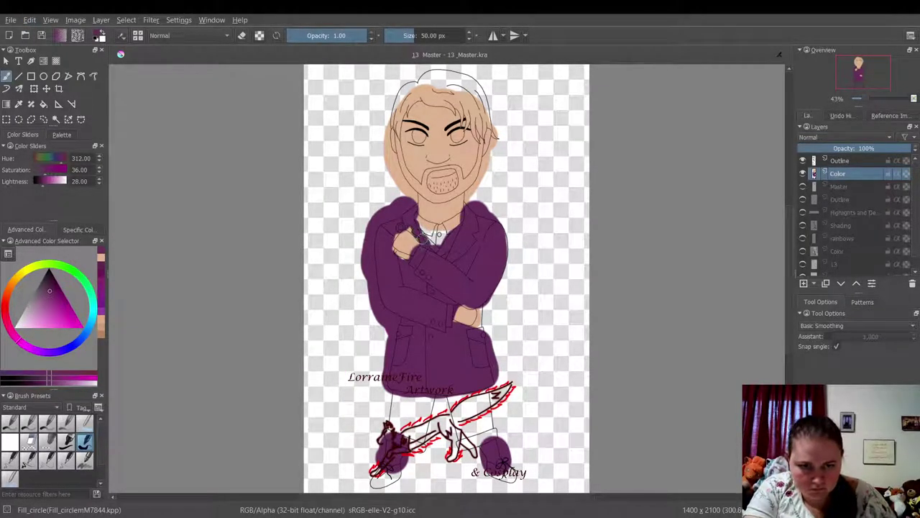
pyautogui.moveTo(481, 317); pyautogui.dragTo(475, 325)
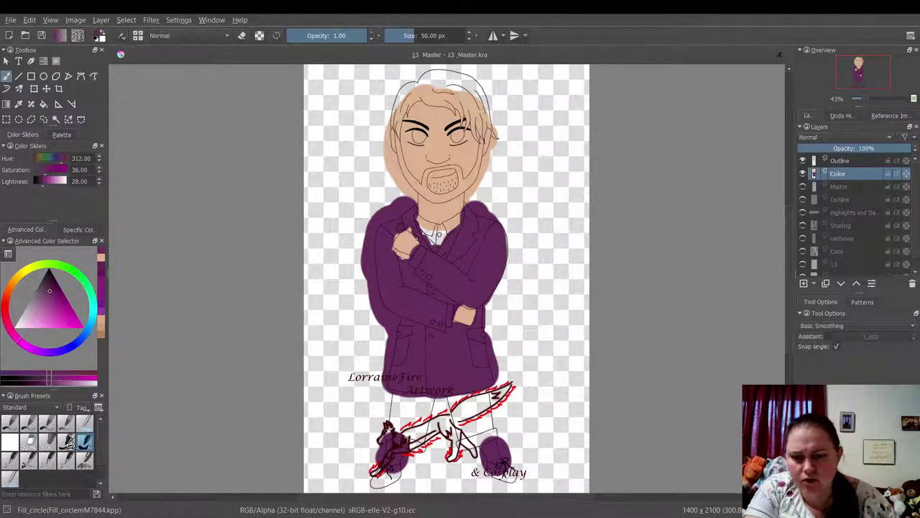
# - Mix a dark gray with hue 300, saturation 1, lightness 19 and paint both shoes
pyautogui.click(42, 289)
pyautogui.moveTo(42, 289); pyautogui.dragTo(41, 282)
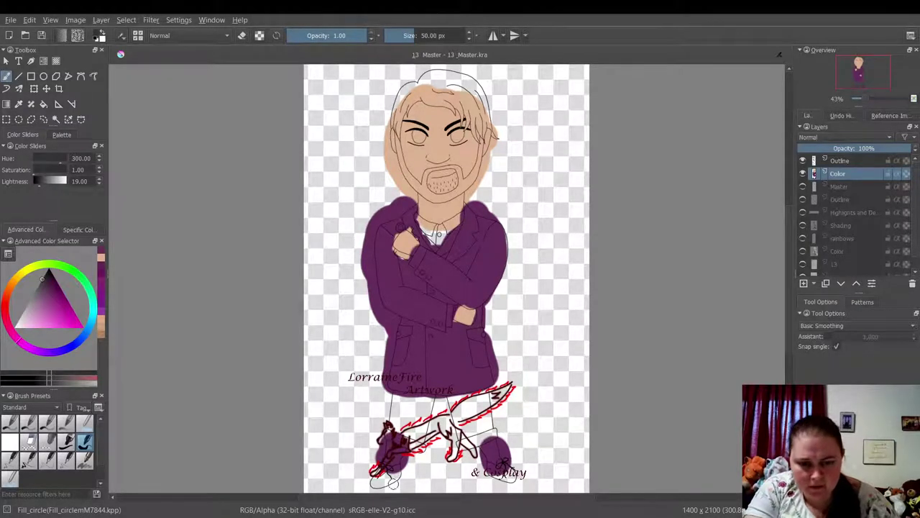
pyautogui.moveTo(386, 470)
pyautogui.mouseDown()
pyautogui.moveTo(397, 471)
pyautogui.moveTo(375, 482)
pyautogui.moveTo(394, 475)
pyautogui.mouseUp()
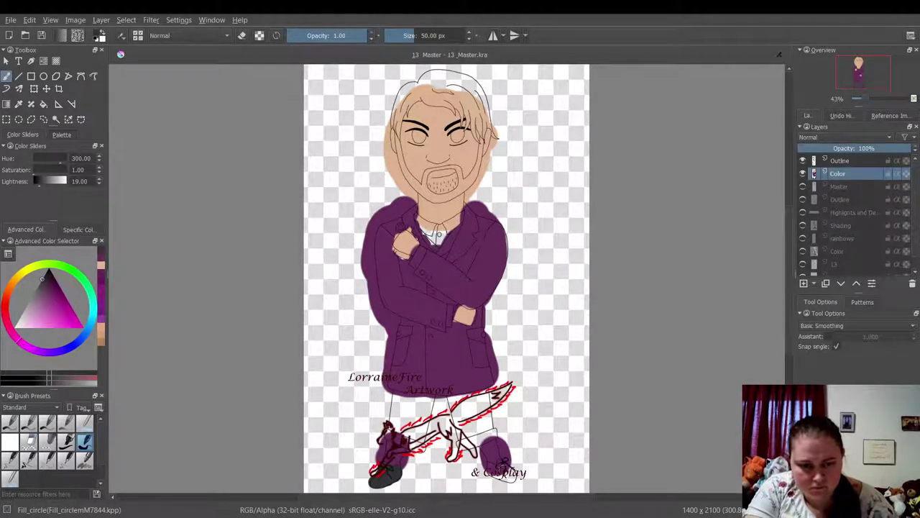
pyautogui.moveTo(492, 467)
pyautogui.mouseDown()
pyautogui.moveTo(511, 476)
pyautogui.moveTo(496, 469)
pyautogui.mouseUp()
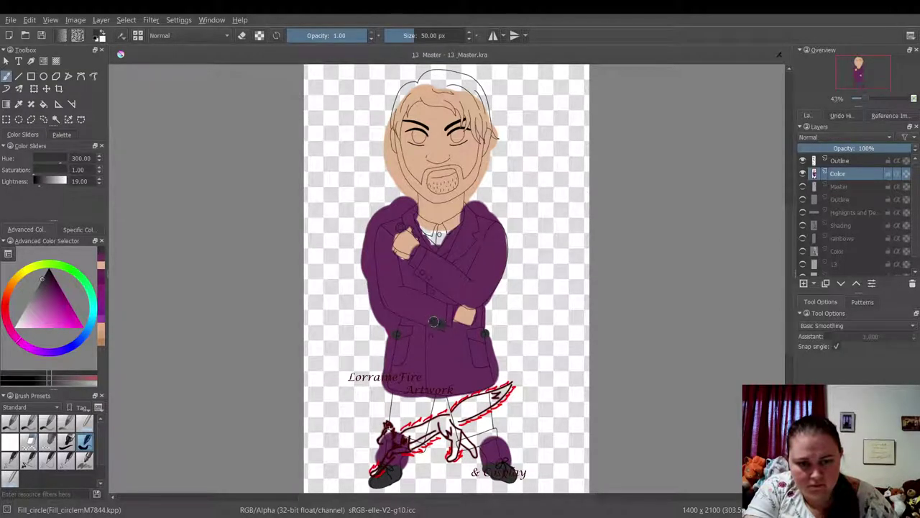
# - Dab the dark gray over the buttons on the coat front and sleeve cuffs
pyautogui.click(436, 323)
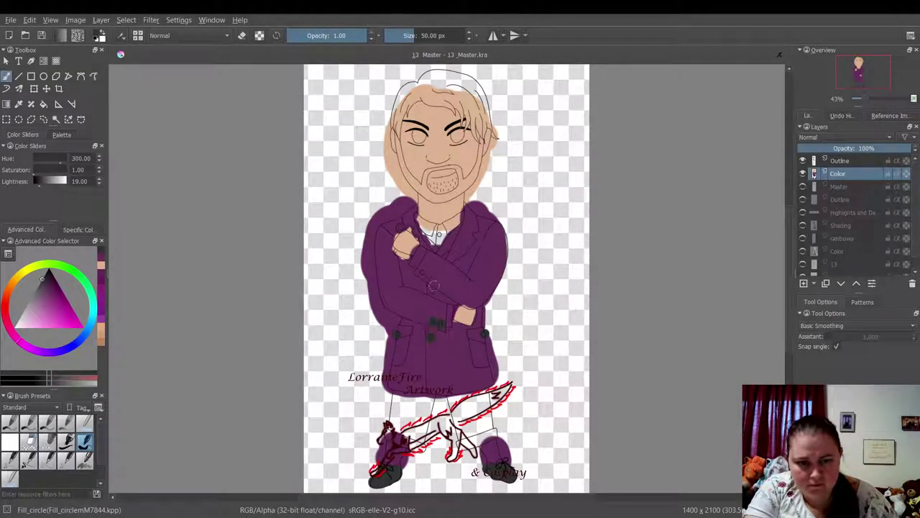
pyautogui.click(432, 290)
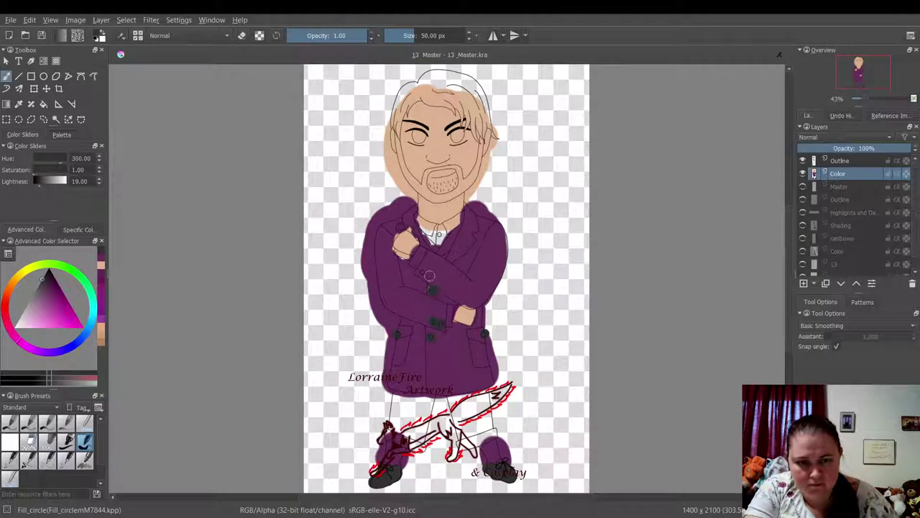
pyautogui.click(424, 274)
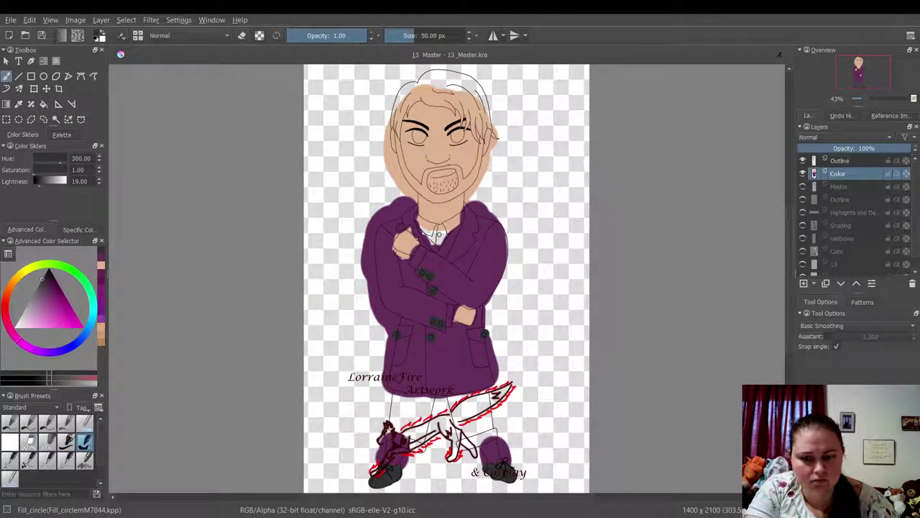
# - Mix a dark blue with hue 250, saturation 50, lightness 27 and paint the strip between the shirt collar and coat lapel
pyautogui.click(64, 354)
pyautogui.click(55, 288)
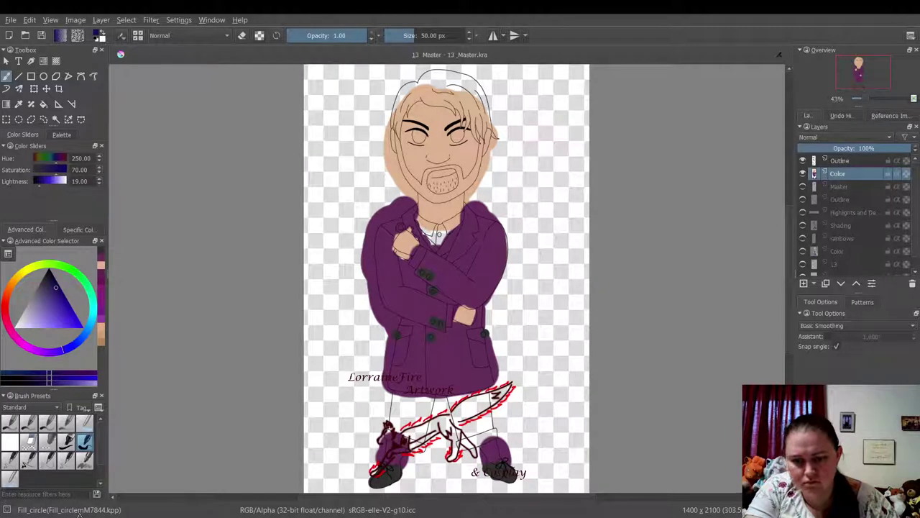
pyautogui.click(56, 298)
pyautogui.click(58, 297)
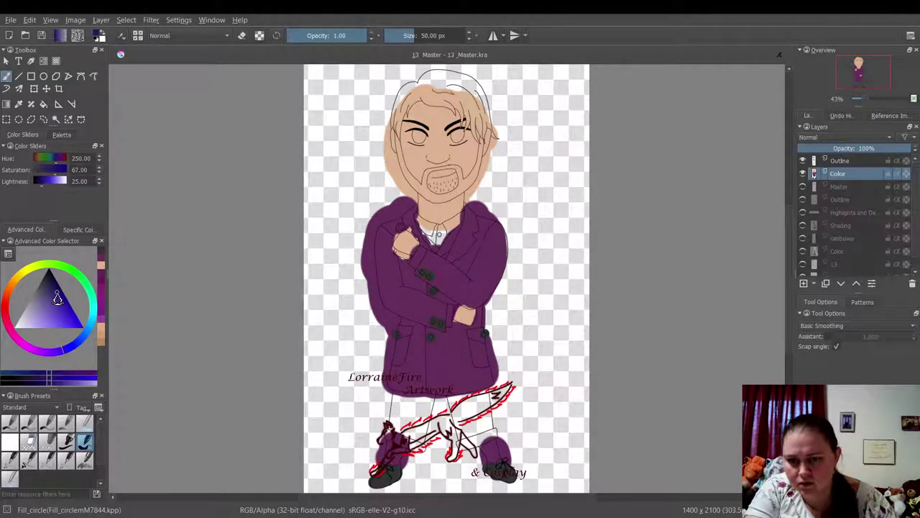
pyautogui.click(53, 293)
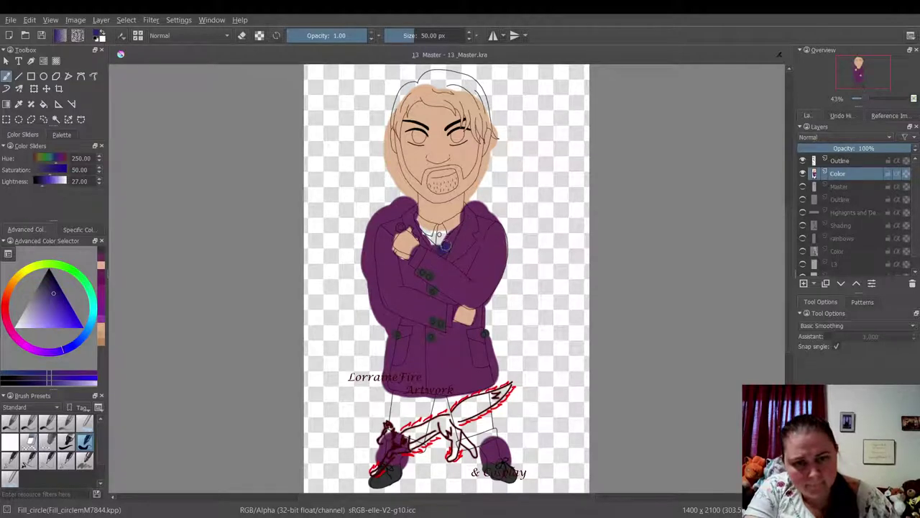
pyautogui.moveTo(446, 245); pyautogui.dragTo(453, 230)
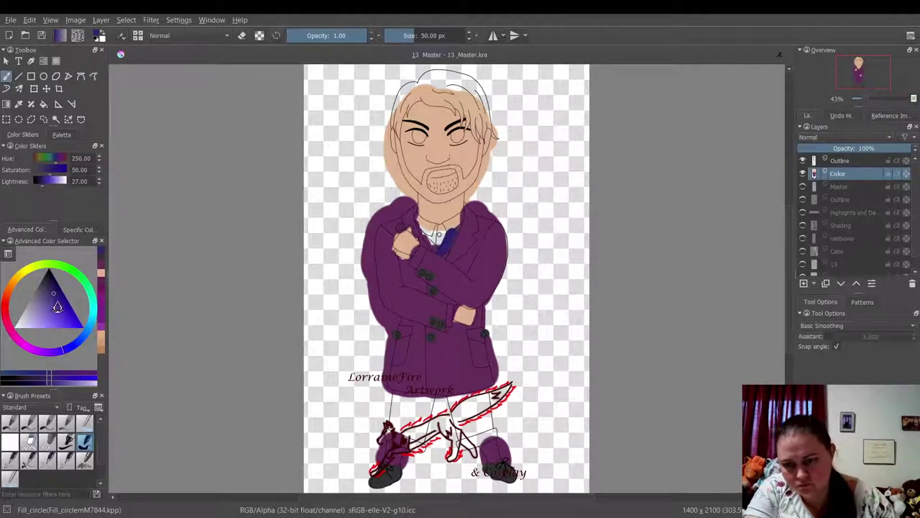
# - Paint the inner V-neck strips in blue with hue 250, saturation 37, lightness 30, and the shirt and collar at saturation 50
pyautogui.moveTo(58, 307); pyautogui.dragTo(49, 292)
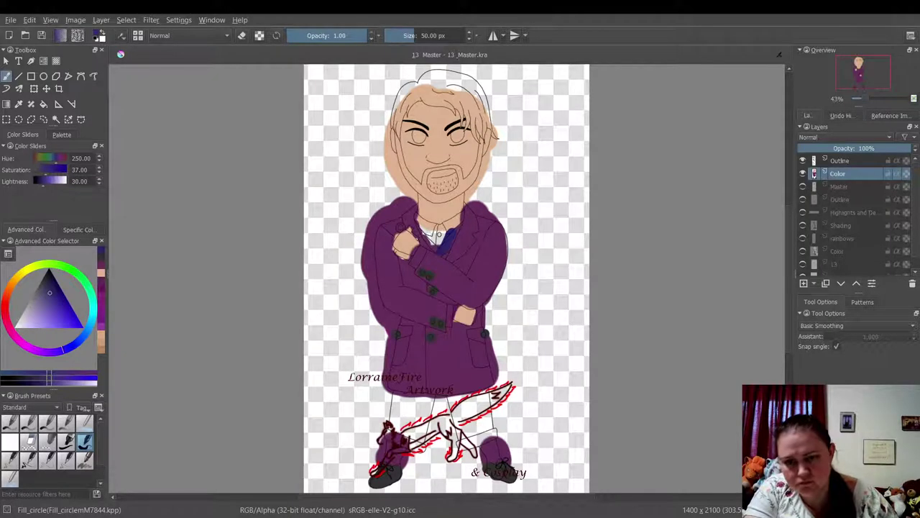
pyautogui.moveTo(447, 251)
pyautogui.mouseDown()
pyautogui.moveTo(458, 222)
pyautogui.moveTo(440, 249)
pyautogui.moveTo(420, 227)
pyautogui.mouseUp()
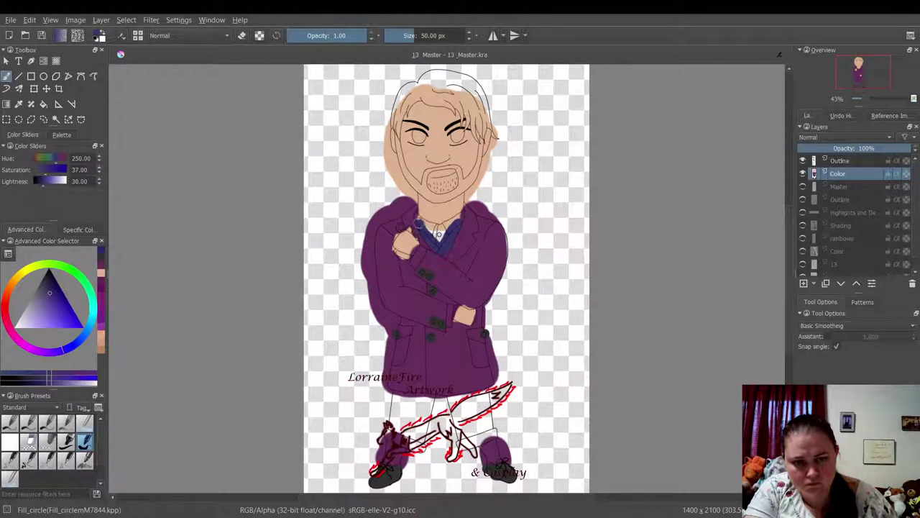
pyautogui.click(101, 260)
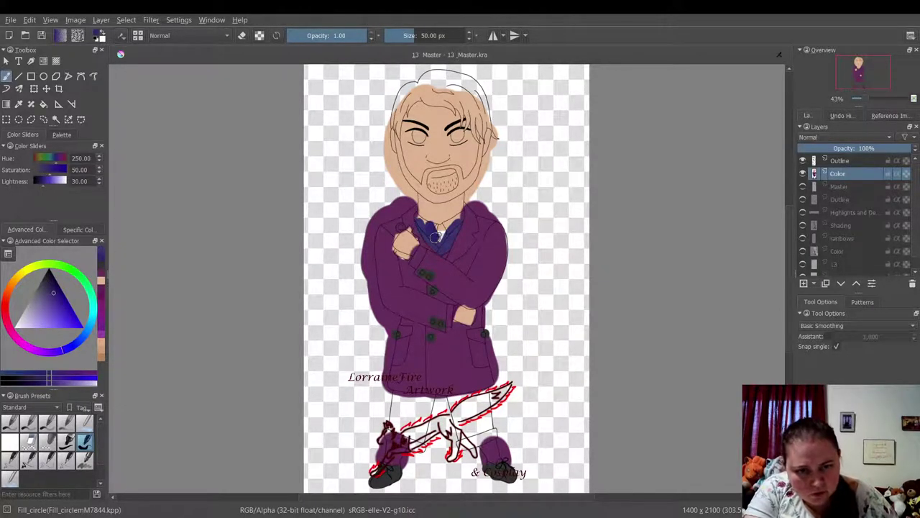
pyautogui.moveTo(435, 237)
pyautogui.mouseDown()
pyautogui.moveTo(459, 214)
pyautogui.moveTo(439, 234)
pyautogui.moveTo(420, 219)
pyautogui.mouseUp()
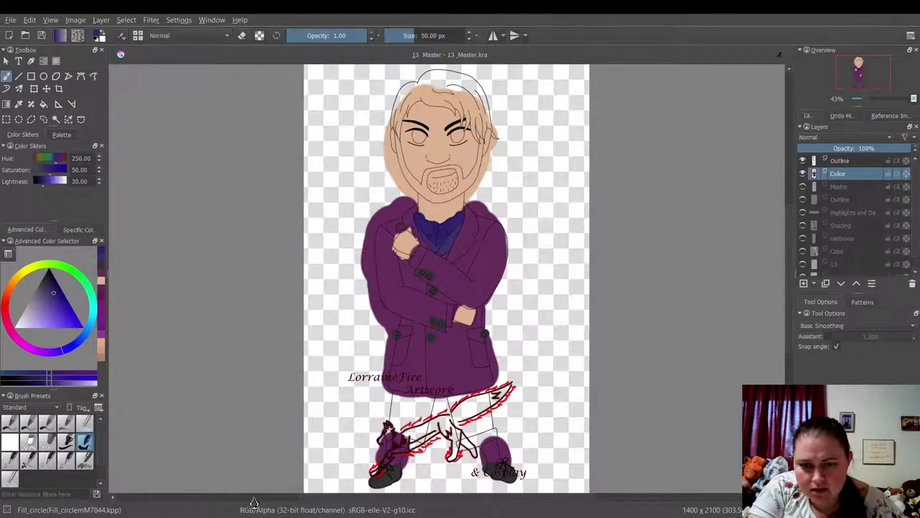
# - Mix a muted dark blue with hue 250, saturation 30, lightness 26 and paint both trouser legs below the coat
pyautogui.click(51, 296)
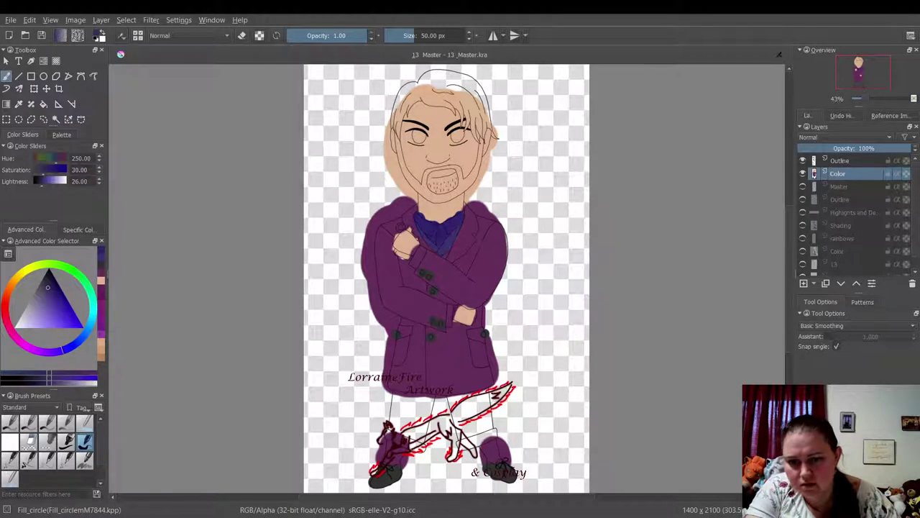
pyautogui.moveTo(421, 434)
pyautogui.mouseDown()
pyautogui.moveTo(409, 411)
pyautogui.moveTo(418, 431)
pyautogui.moveTo(431, 399)
pyautogui.moveTo(400, 395)
pyautogui.moveTo(387, 435)
pyautogui.moveTo(421, 449)
pyautogui.moveTo(403, 403)
pyautogui.moveTo(426, 405)
pyautogui.mouseUp()
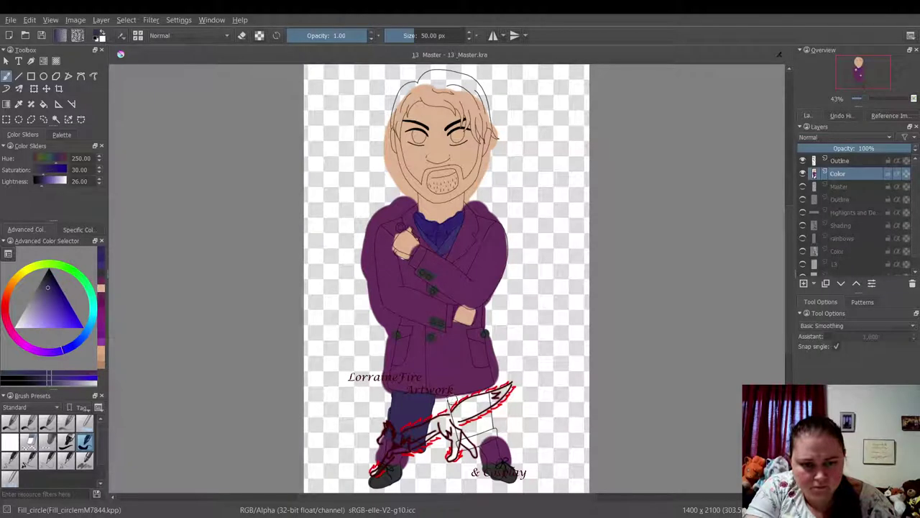
pyautogui.moveTo(486, 393)
pyautogui.mouseDown()
pyautogui.moveTo(492, 432)
pyautogui.moveTo(482, 439)
pyautogui.moveTo(462, 444)
pyautogui.moveTo(478, 440)
pyautogui.moveTo(453, 402)
pyautogui.moveTo(473, 404)
pyautogui.moveTo(472, 428)
pyautogui.moveTo(483, 419)
pyautogui.moveTo(475, 440)
pyautogui.mouseUp()
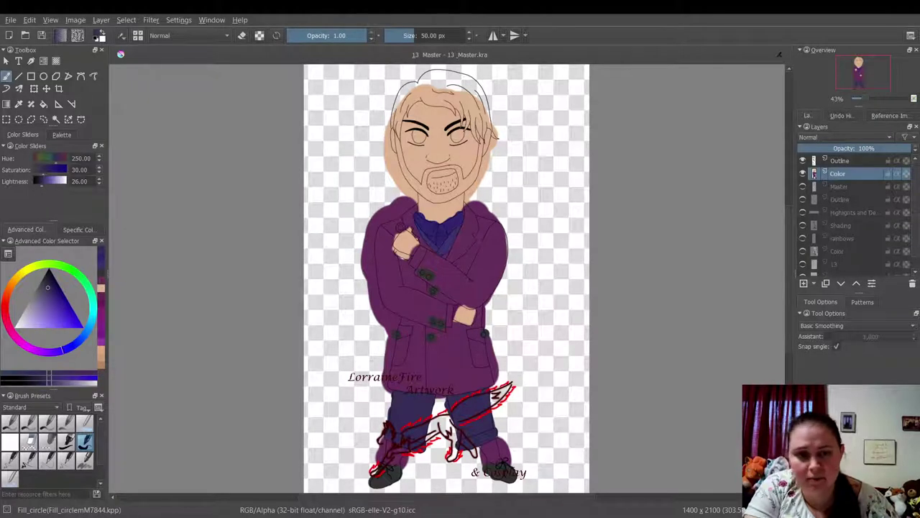
# - Mix a near-black with hue 255, saturation 0, lightness 7 and paint the outer hair, jawline beard and moustache
pyautogui.moveTo(50, 277); pyautogui.dragTo(43, 279)
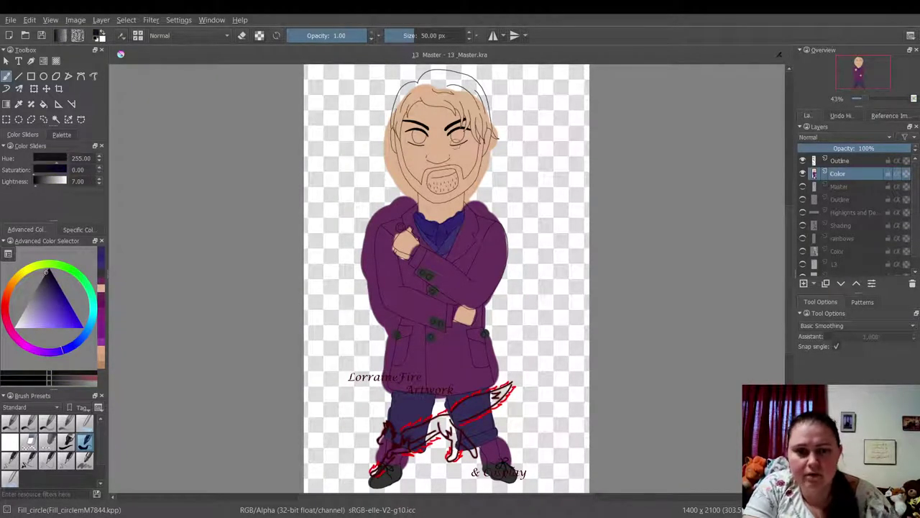
pyautogui.moveTo(425, 92)
pyautogui.mouseDown()
pyautogui.moveTo(402, 108)
pyautogui.moveTo(417, 95)
pyautogui.moveTo(402, 108)
pyautogui.moveTo(396, 139)
pyautogui.moveTo(406, 172)
pyautogui.moveTo(441, 200)
pyautogui.moveTo(476, 171)
pyautogui.moveTo(472, 112)
pyautogui.moveTo(481, 127)
pyautogui.moveTo(486, 121)
pyautogui.moveTo(478, 89)
pyautogui.moveTo(484, 98)
pyautogui.moveTo(464, 77)
pyautogui.moveTo(436, 72)
pyautogui.moveTo(419, 92)
pyautogui.moveTo(406, 85)
pyautogui.moveTo(399, 103)
pyautogui.mouseUp()
pyautogui.press('+')
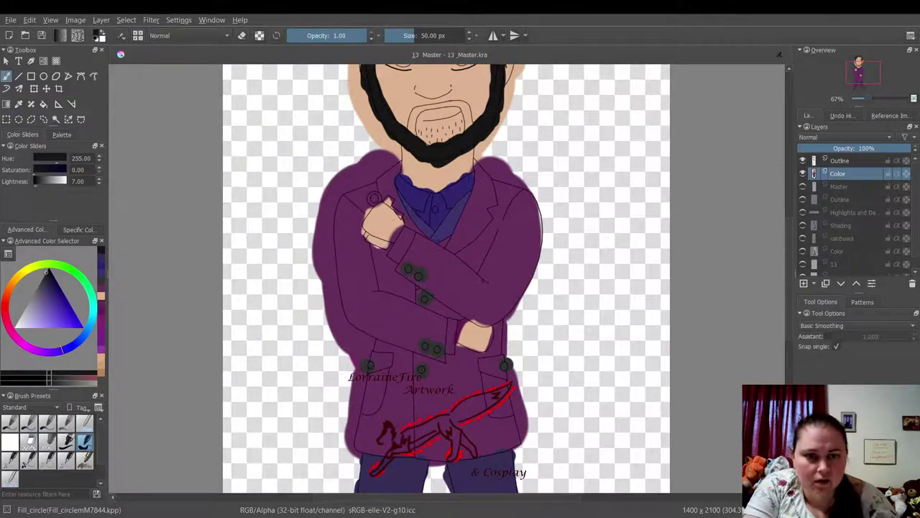
pyautogui.scroll(5, 787, 253)
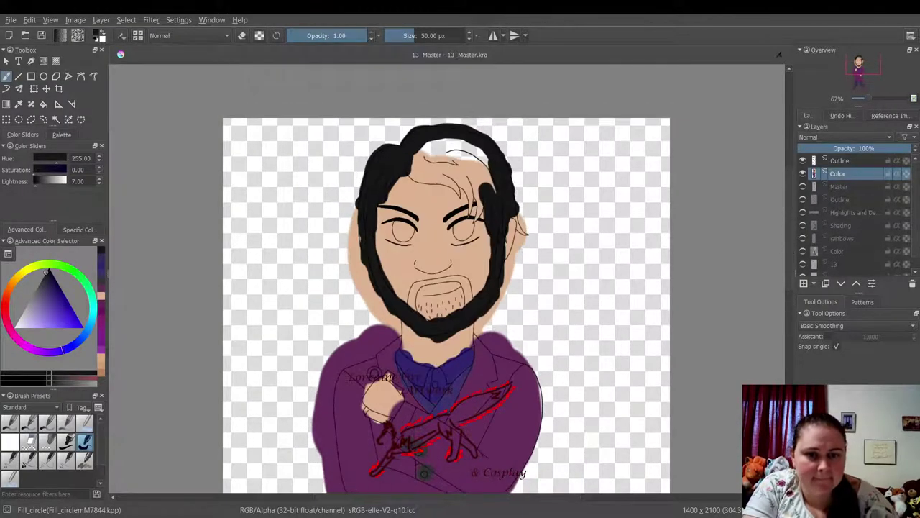
pyautogui.press('+')
pyautogui.press('+')
pyautogui.press('+')
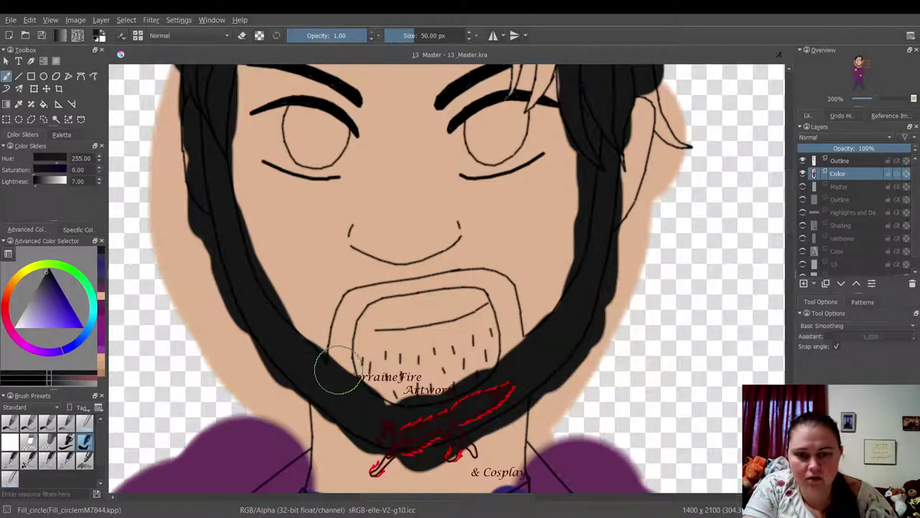
pyautogui.moveTo(337, 370)
pyautogui.mouseDown()
pyautogui.moveTo(343, 319)
pyautogui.moveTo(365, 298)
pyautogui.moveTo(443, 285)
pyautogui.moveTo(495, 292)
pyautogui.moveTo(514, 363)
pyautogui.mouseUp()
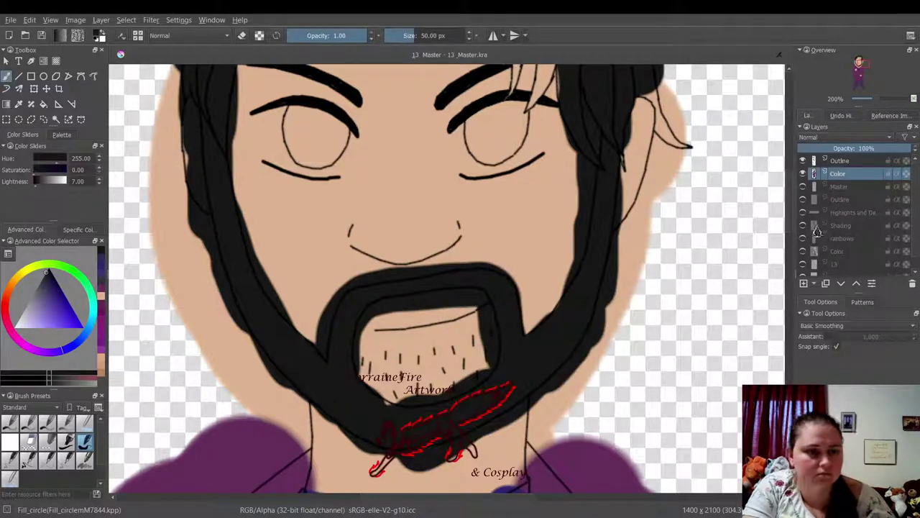
# - Paint the stray lock beside the ear and fill the rest of the hair and fringe with the same near-black
pyautogui.scroll(5, 783, 201)
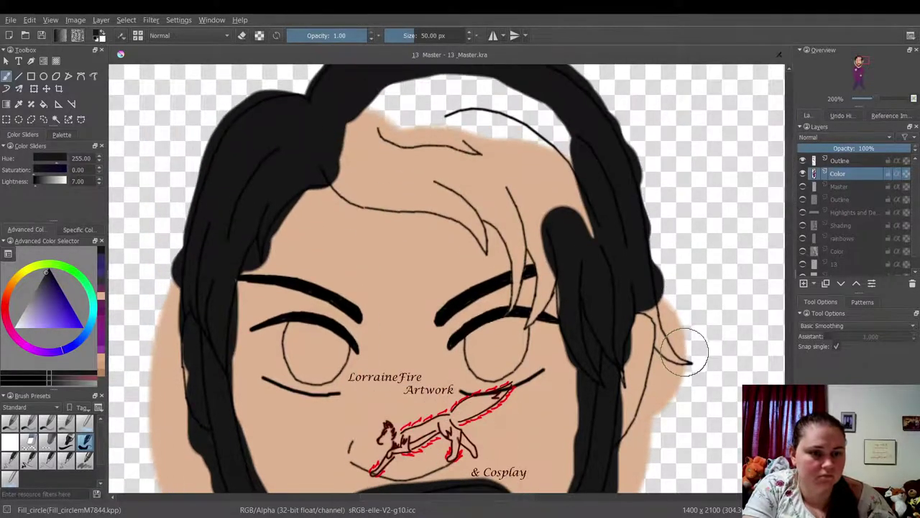
pyautogui.moveTo(687, 352); pyautogui.dragTo(653, 312)
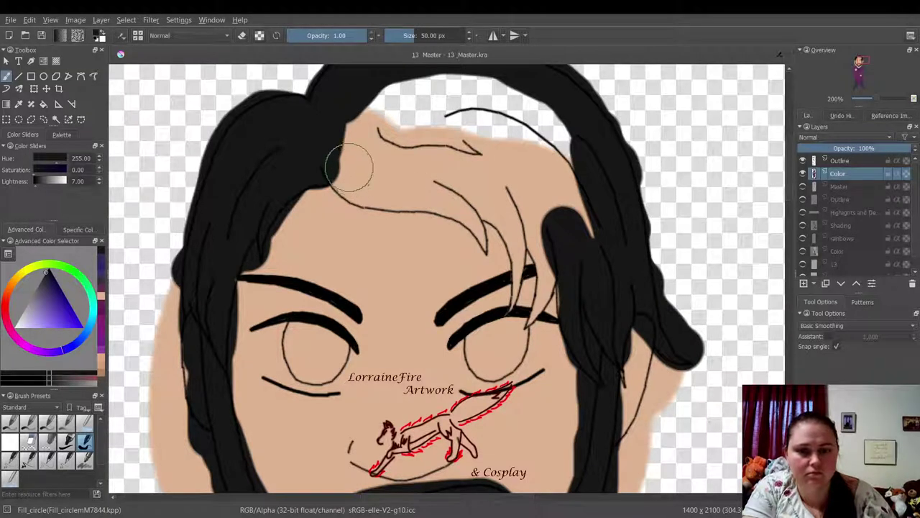
pyautogui.moveTo(348, 165)
pyautogui.mouseDown()
pyautogui.moveTo(455, 200)
pyautogui.moveTo(523, 243)
pyautogui.moveTo(519, 291)
pyautogui.moveTo(527, 291)
pyautogui.moveTo(536, 285)
pyautogui.moveTo(549, 196)
pyautogui.moveTo(557, 258)
pyautogui.moveTo(562, 207)
pyautogui.moveTo(583, 241)
pyautogui.moveTo(581, 183)
pyautogui.moveTo(520, 100)
pyautogui.moveTo(430, 87)
pyautogui.moveTo(359, 116)
pyautogui.moveTo(371, 134)
pyautogui.moveTo(487, 117)
pyautogui.moveTo(539, 157)
pyautogui.moveTo(388, 150)
pyautogui.moveTo(472, 177)
pyautogui.moveTo(530, 179)
pyautogui.mouseUp()
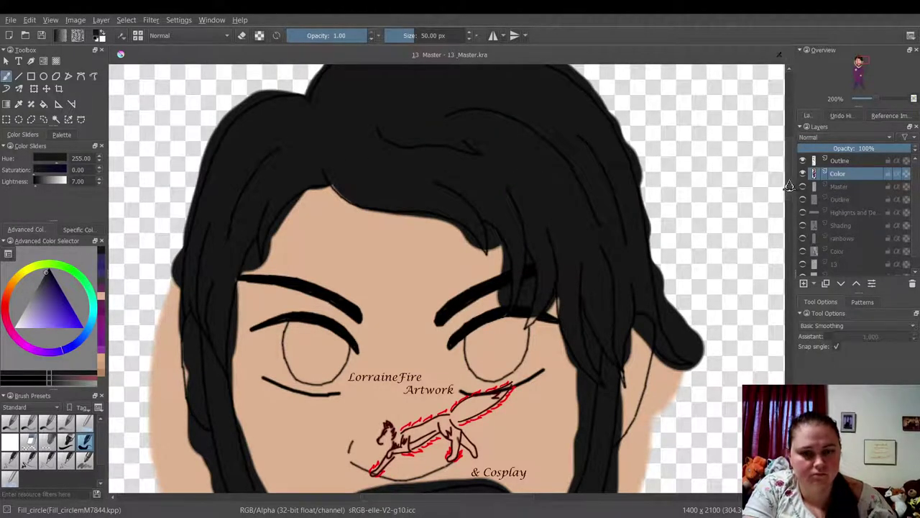
# - Reuse the skin tone with hue 25, saturation 53, lightness 71 to cover the black spilling over the ear beside the beard
pyautogui.scroll(-5, 672, 252)
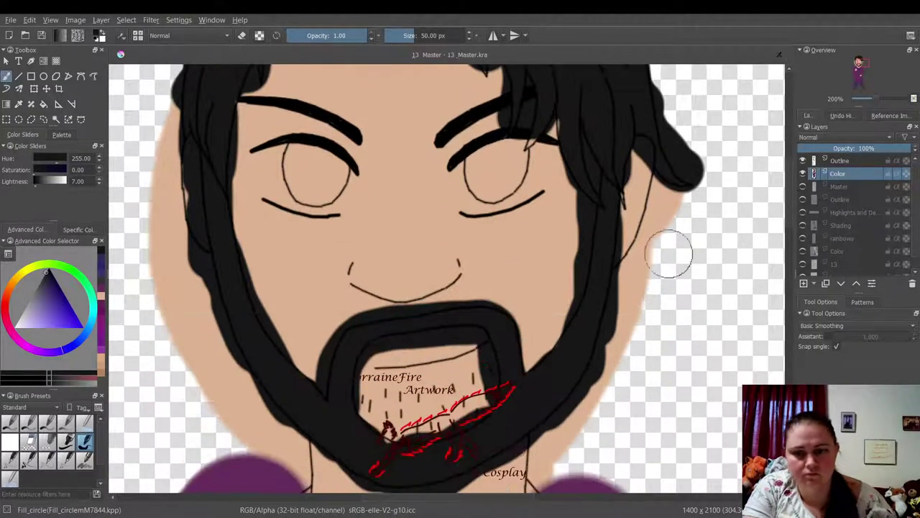
pyautogui.click(101, 301)
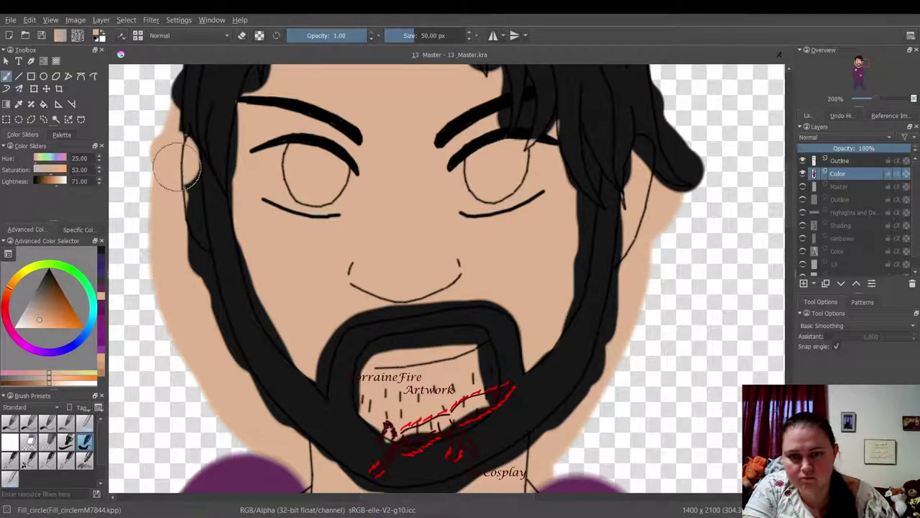
pyautogui.moveTo(176, 165)
pyautogui.mouseDown()
pyautogui.moveTo(181, 267)
pyautogui.moveTo(195, 281)
pyautogui.moveTo(230, 410)
pyautogui.mouseUp()
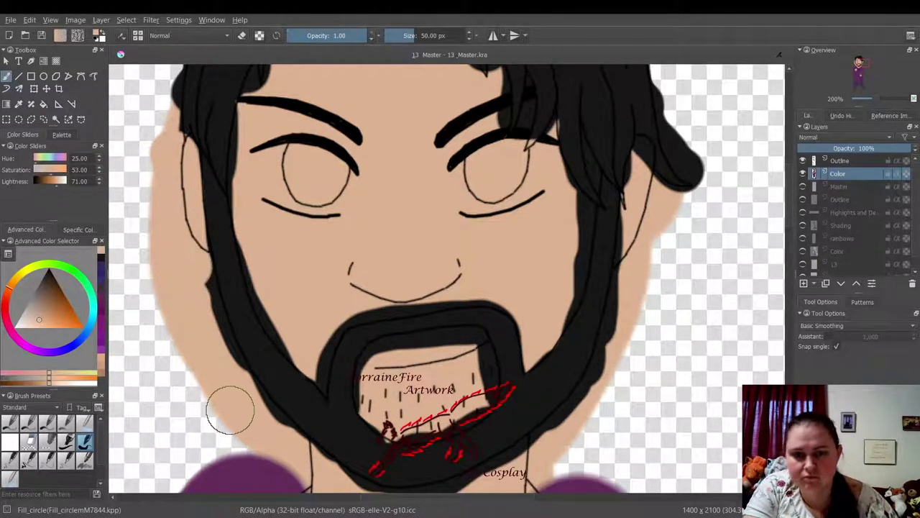
# - Switch to pure white with lightness 100 and fill both eyes
pyautogui.click(16, 326)
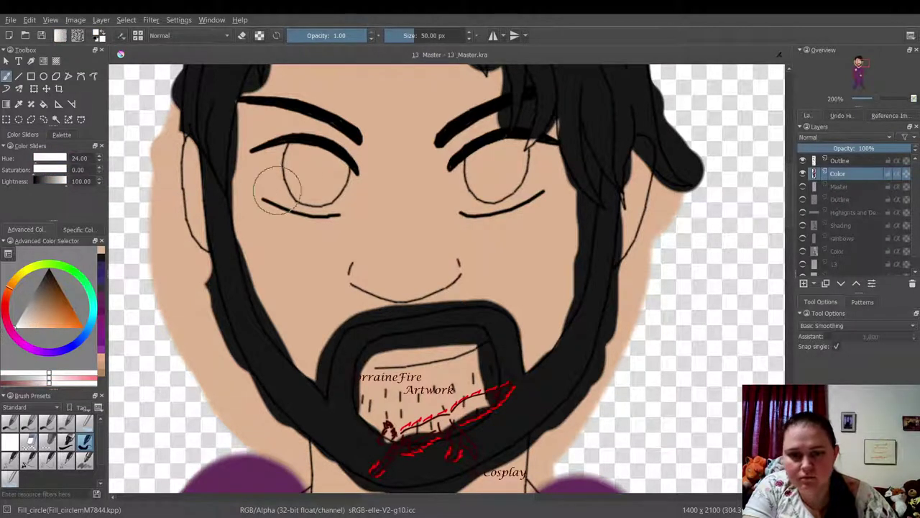
pyautogui.moveTo(270, 164)
pyautogui.mouseDown()
pyautogui.moveTo(332, 176)
pyautogui.moveTo(325, 194)
pyautogui.moveTo(308, 192)
pyautogui.moveTo(275, 179)
pyautogui.moveTo(273, 170)
pyautogui.mouseUp()
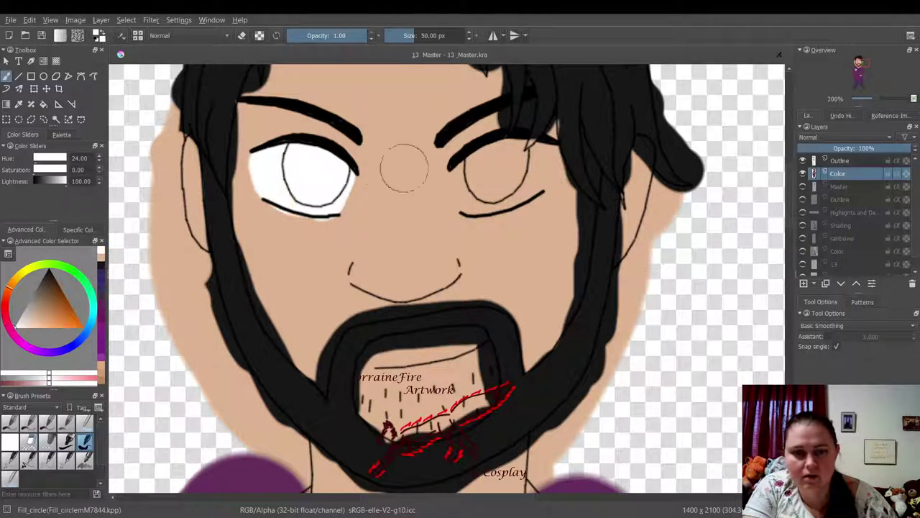
pyautogui.moveTo(467, 180)
pyautogui.mouseDown()
pyautogui.moveTo(480, 198)
pyautogui.moveTo(515, 177)
pyautogui.moveTo(525, 158)
pyautogui.moveTo(512, 154)
pyautogui.moveTo(475, 173)
pyautogui.moveTo(466, 192)
pyautogui.mouseUp()
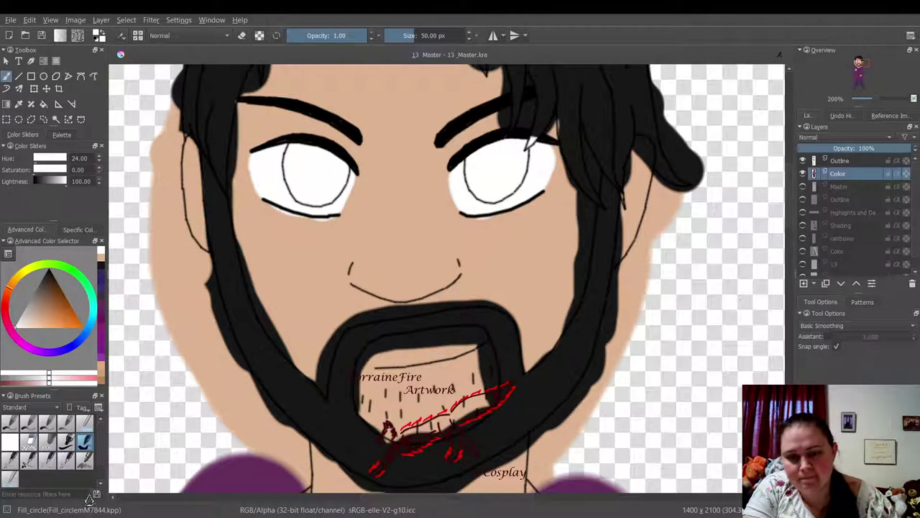
# - Sample the coat's purple from the sleeve as the brush color
pyautogui.press('-')
pyautogui.press('-')
pyautogui.press('-')
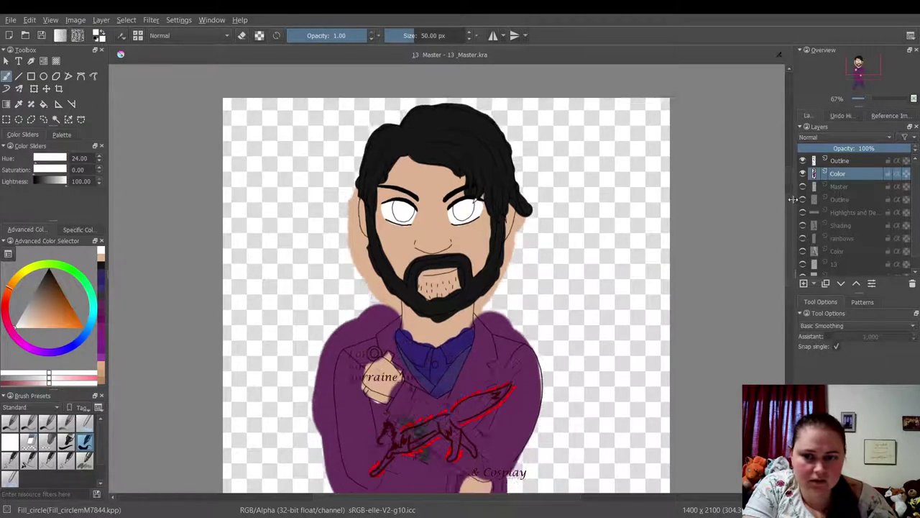
pyautogui.scroll(-5, 534, 293)
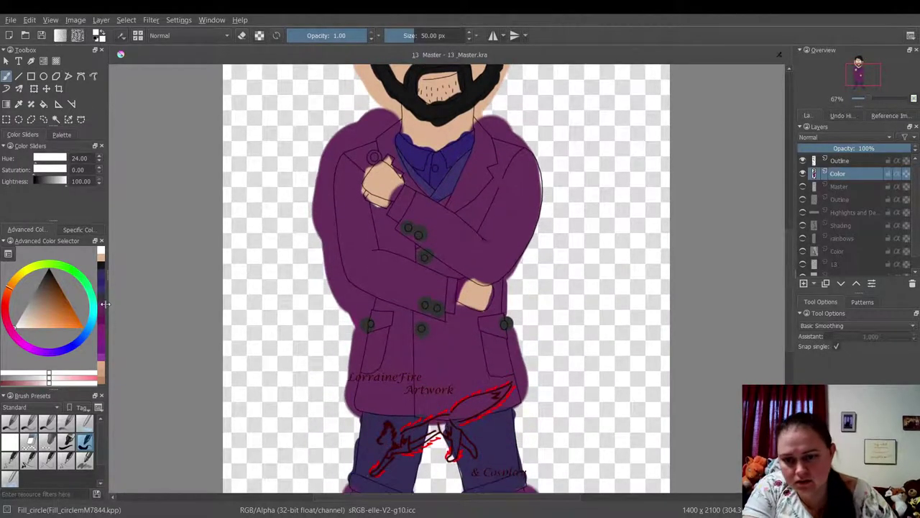
pyautogui.keyDown('ctrl'); pyautogui.click(374, 251); pyautogui.keyUp('ctrl')
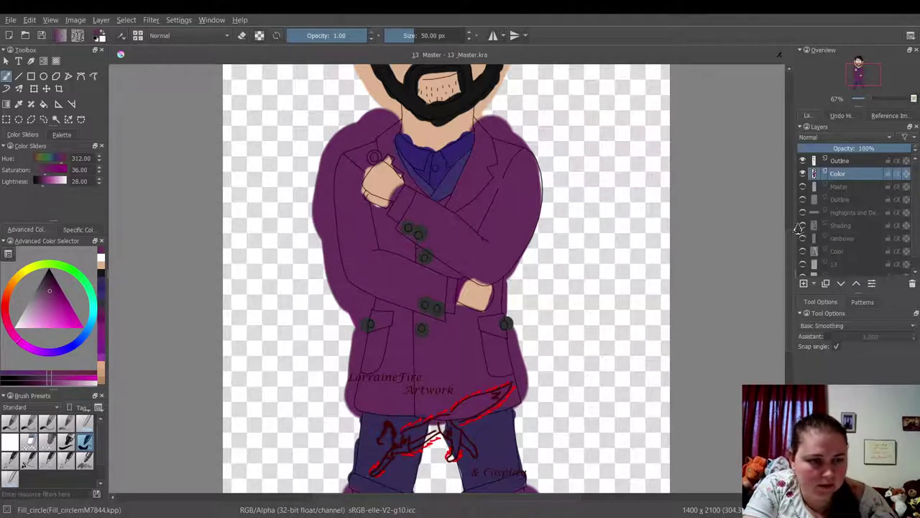
pyautogui.moveTo(786, 249); pyautogui.dragTo(777, 199)
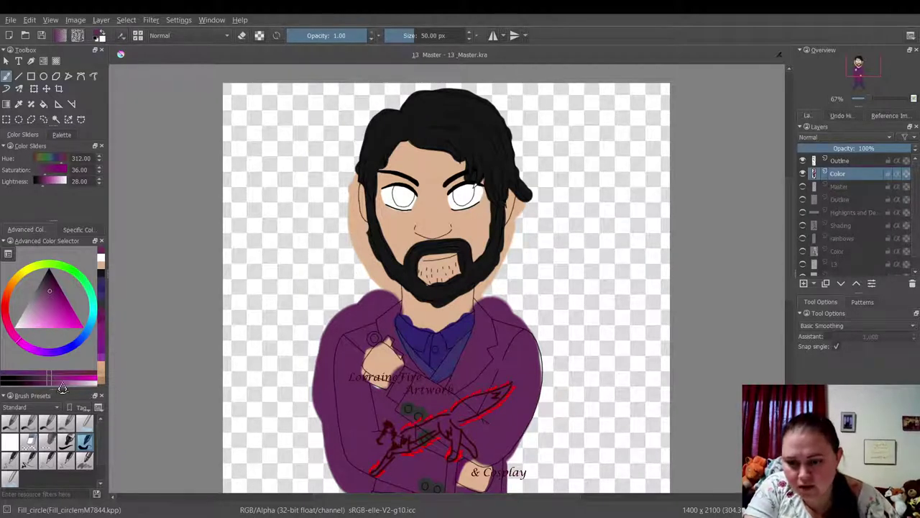
# - Paint both irises in brown with hue 24, saturation 75, lightness 28, and set the color's saturation to 72
pyautogui.click(9, 296)
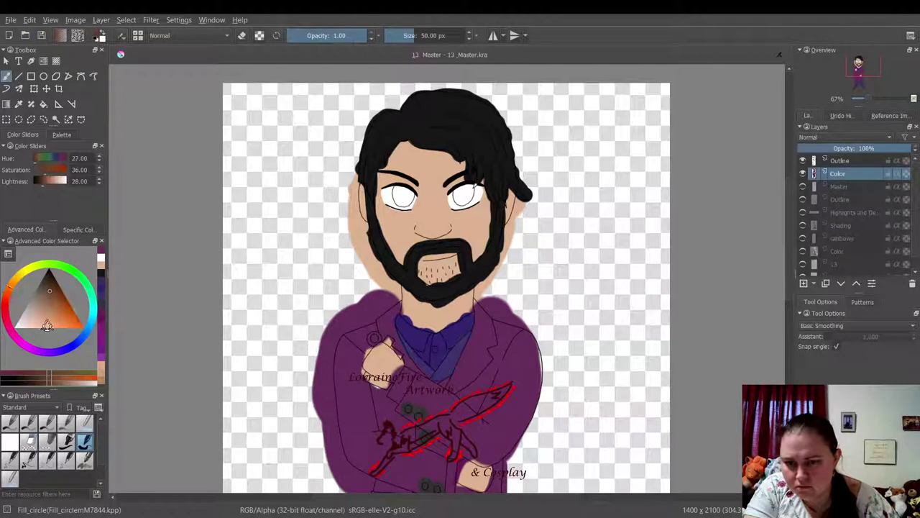
pyautogui.moveTo(47, 326); pyautogui.dragTo(60, 297)
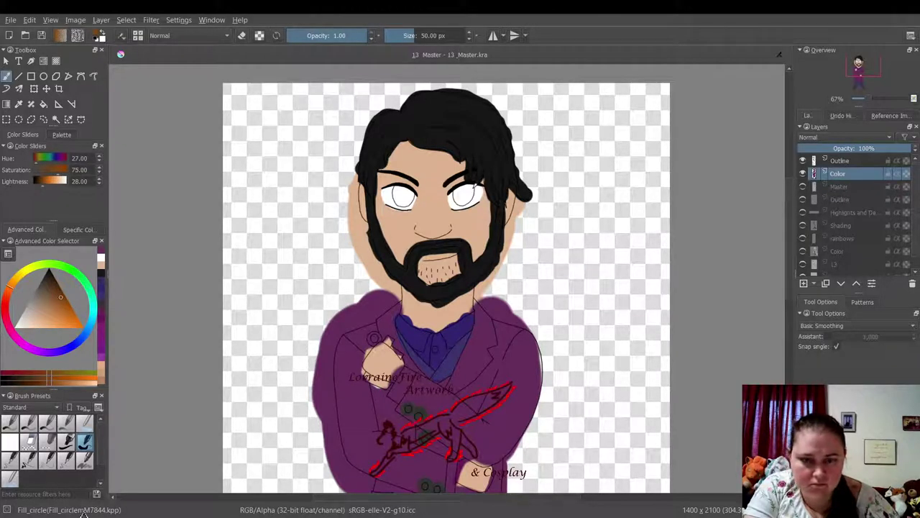
pyautogui.click(403, 196)
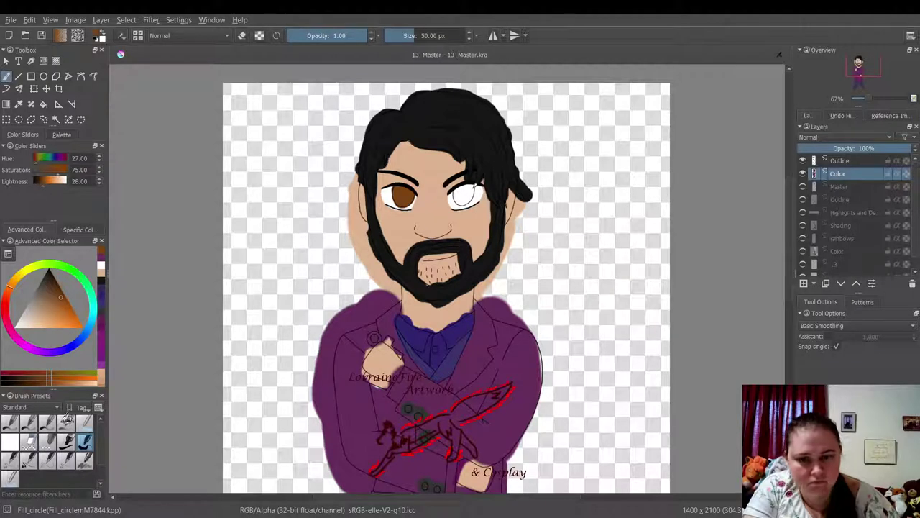
pyautogui.moveTo(11, 293); pyautogui.dragTo(9, 295)
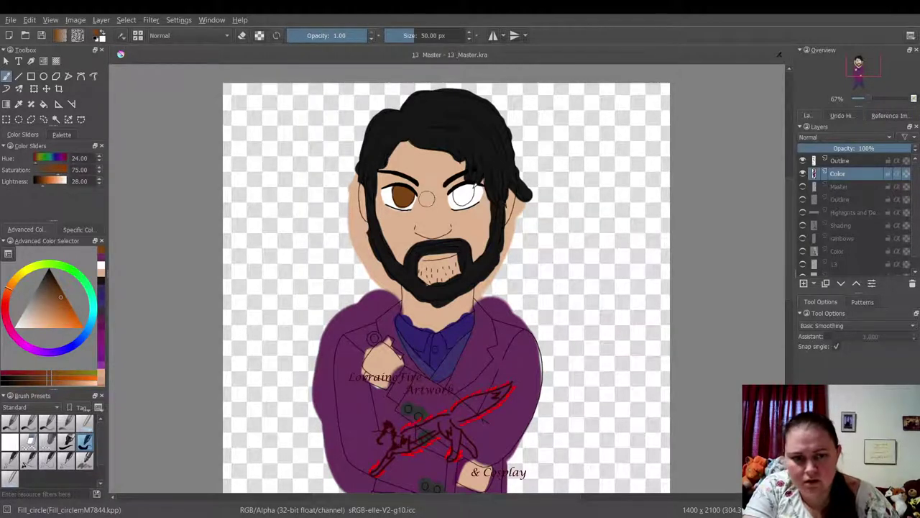
pyautogui.moveTo(463, 193); pyautogui.dragTo(464, 184)
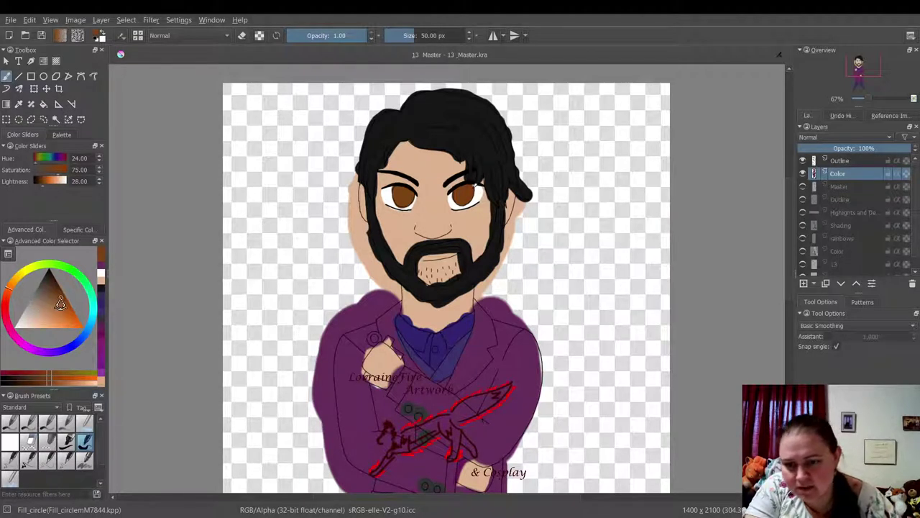
pyautogui.click(60, 303)
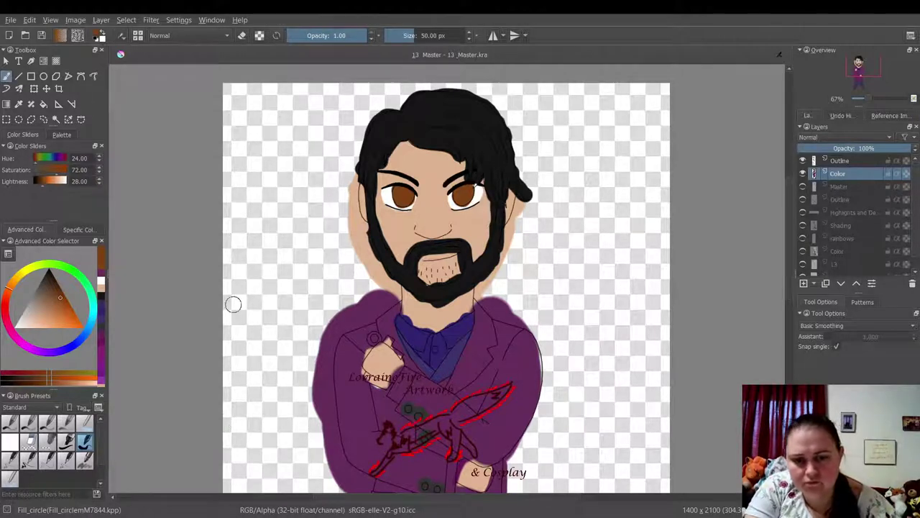
# - Reuse the dark gray with saturation 0, lightness 19 to paint the areas above and below the raised fist and the round shape beside it
pyautogui.click(101, 334)
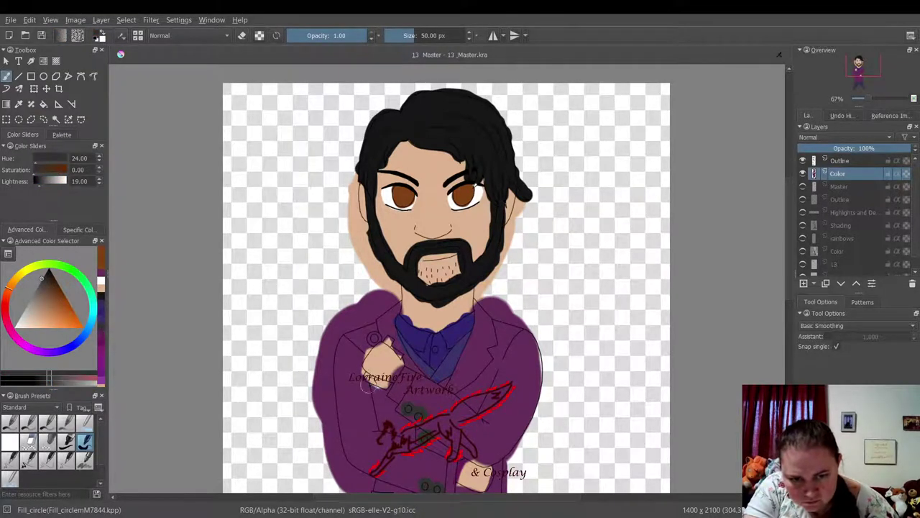
pyautogui.moveTo(367, 387)
pyautogui.mouseDown()
pyautogui.moveTo(368, 379)
pyautogui.moveTo(379, 384)
pyautogui.mouseUp()
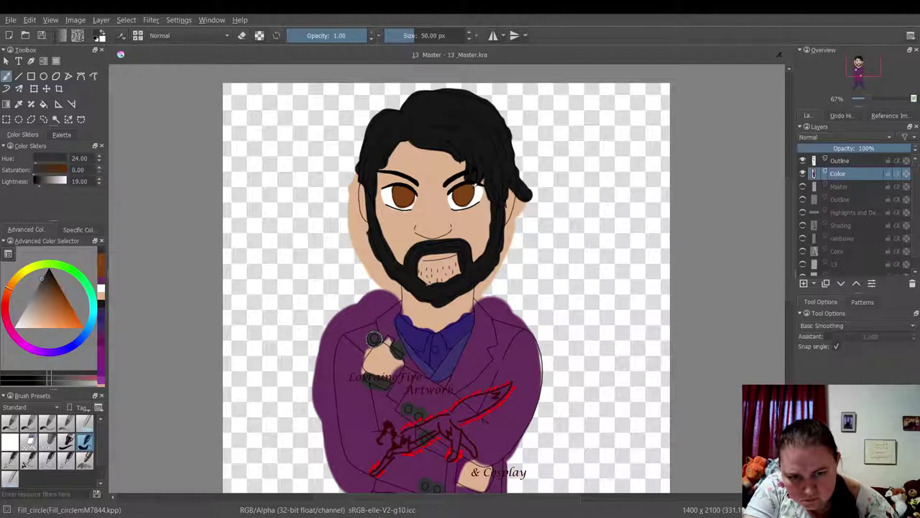
pyautogui.click(373, 339)
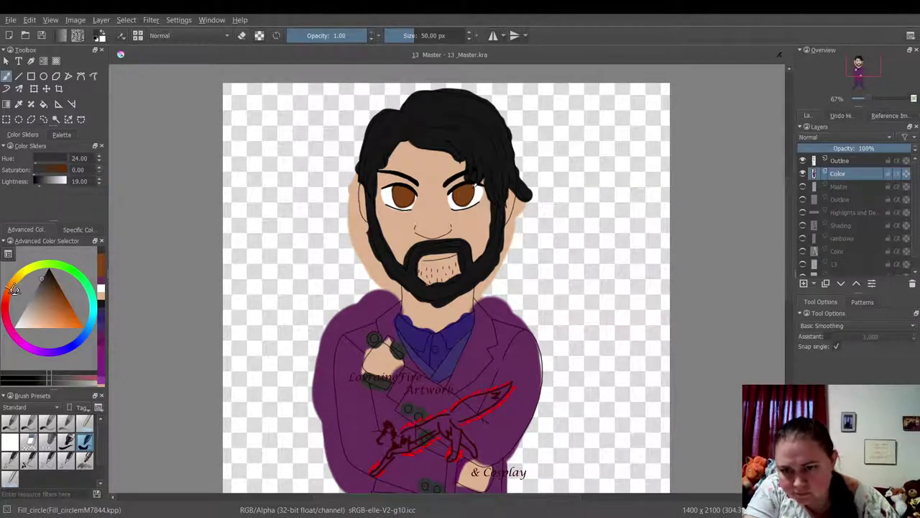
# - Mix a gold with hue 36, saturation 40, lightness 49 and paint the small square detail above the raised fist
pyautogui.moveTo(8, 286); pyautogui.dragTo(12, 279)
pyautogui.click(61, 318)
pyautogui.moveTo(60, 317)
pyautogui.mouseDown()
pyautogui.moveTo(52, 324)
pyautogui.moveTo(51, 314)
pyautogui.mouseUp()
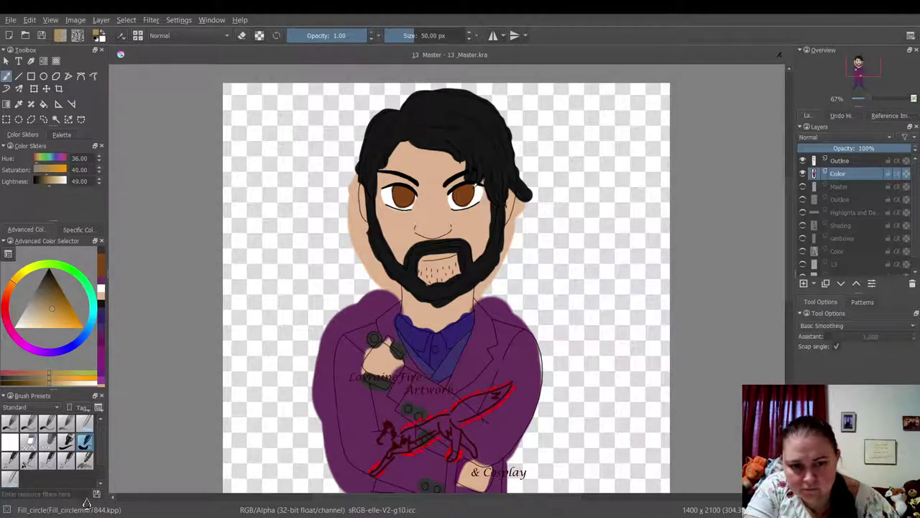
pyautogui.click(389, 342)
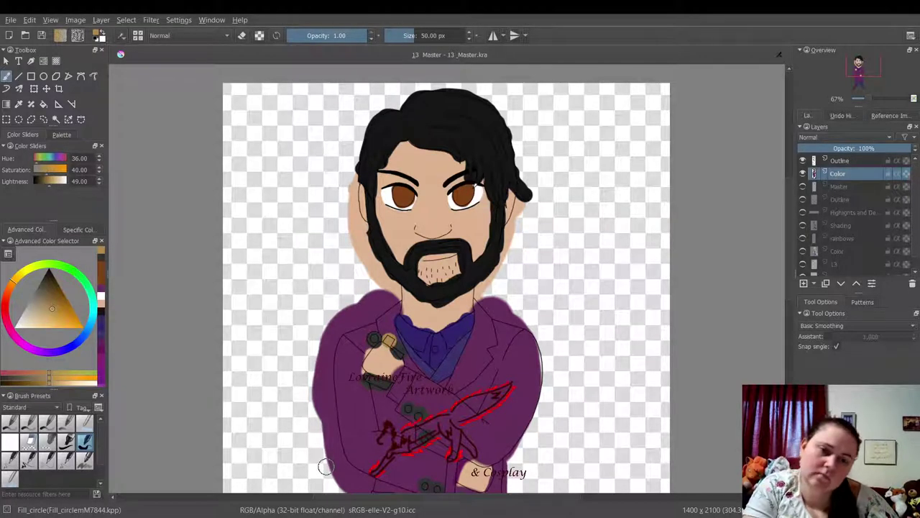
# - With the 25 px Ink_gpen_25 brush, sample the hair's near-black and fill the uncolored hair tips over the forehead, eye and ear
pyautogui.press('+')
pyautogui.press('+')
pyautogui.press('+')
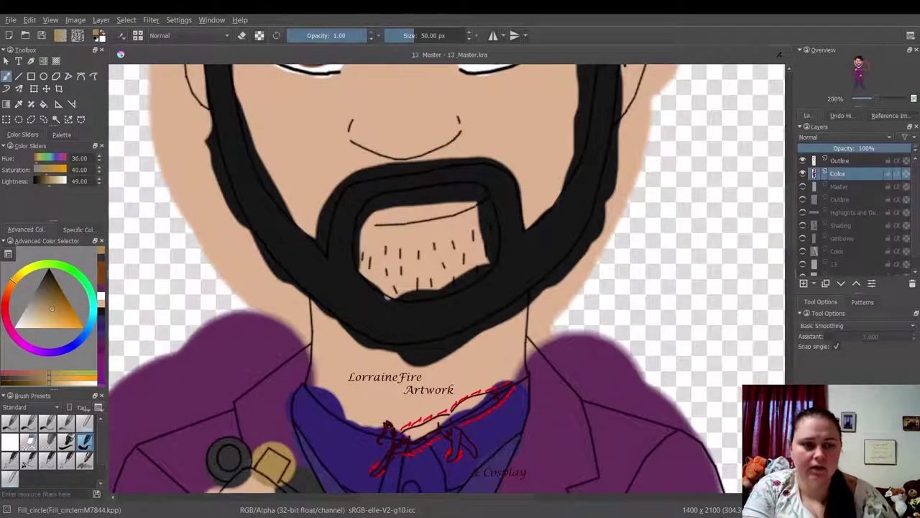
pyautogui.scroll(6, 789, 208)
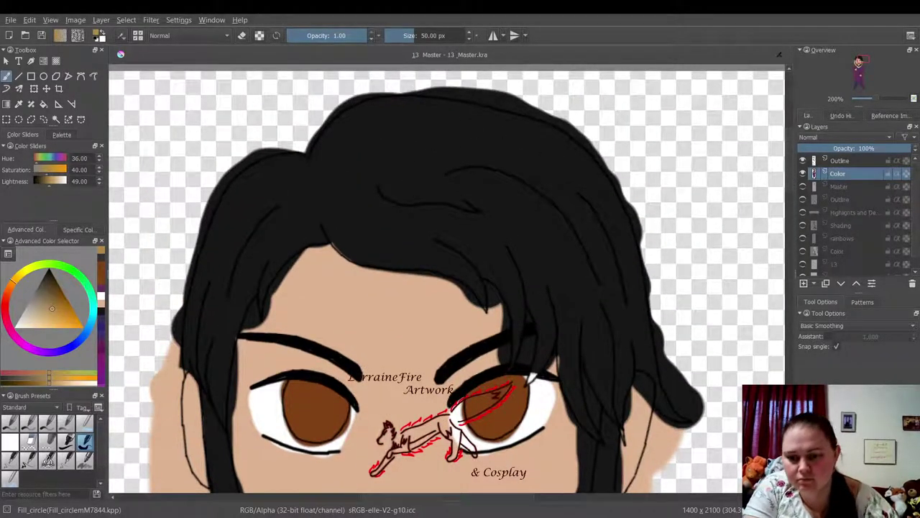
pyautogui.click(31, 464)
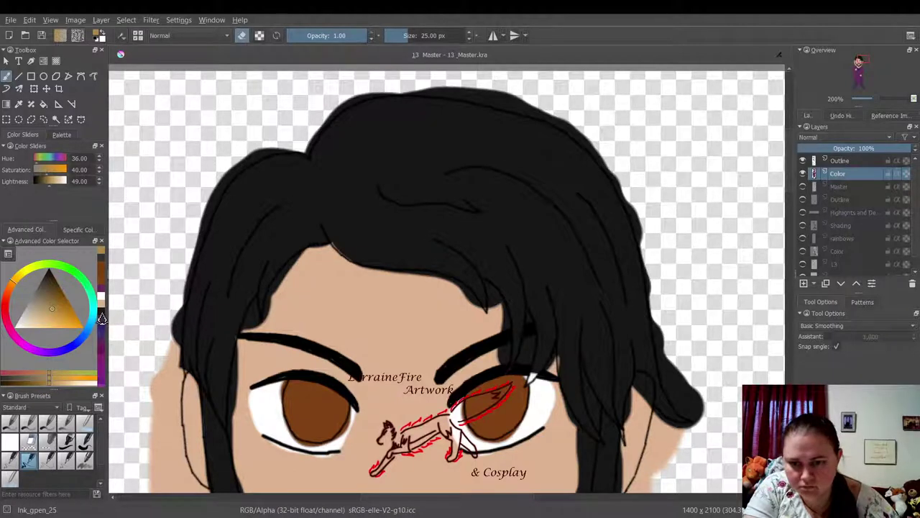
pyautogui.keyDown('ctrl'); pyautogui.click(176, 300); pyautogui.keyUp('ctrl')
pyautogui.moveTo(343, 232); pyautogui.dragTo(347, 244)
pyautogui.moveTo(478, 301); pyautogui.dragTo(487, 311)
pyautogui.moveTo(531, 375)
pyautogui.mouseDown()
pyautogui.moveTo(579, 364)
pyautogui.moveTo(563, 373)
pyautogui.moveTo(511, 362)
pyautogui.moveTo(660, 410)
pyautogui.moveTo(624, 440)
pyautogui.moveTo(613, 343)
pyautogui.moveTo(618, 433)
pyautogui.moveTo(620, 416)
pyautogui.moveTo(609, 434)
pyautogui.moveTo(601, 381)
pyautogui.mouseUp()
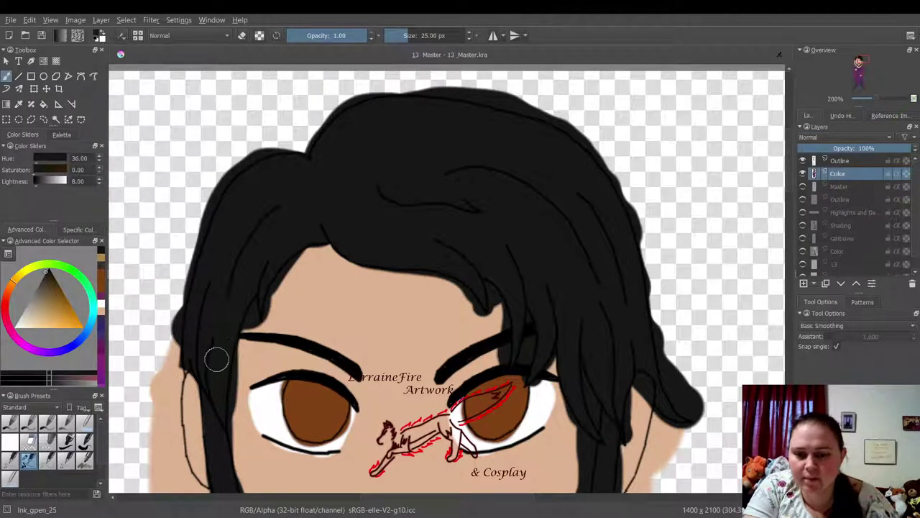
pyautogui.moveTo(187, 376); pyautogui.dragTo(196, 345)
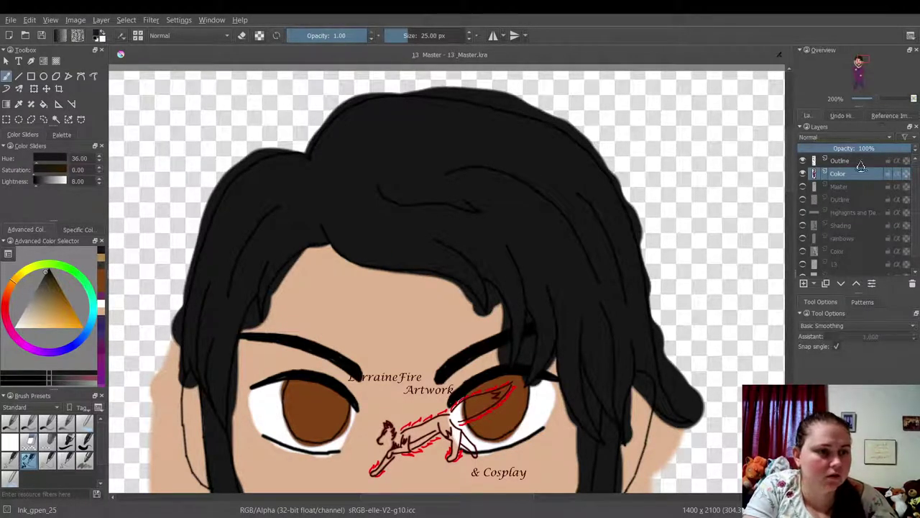
# - Lower the Color layer's opacity to 94%
pyautogui.click(895, 150)
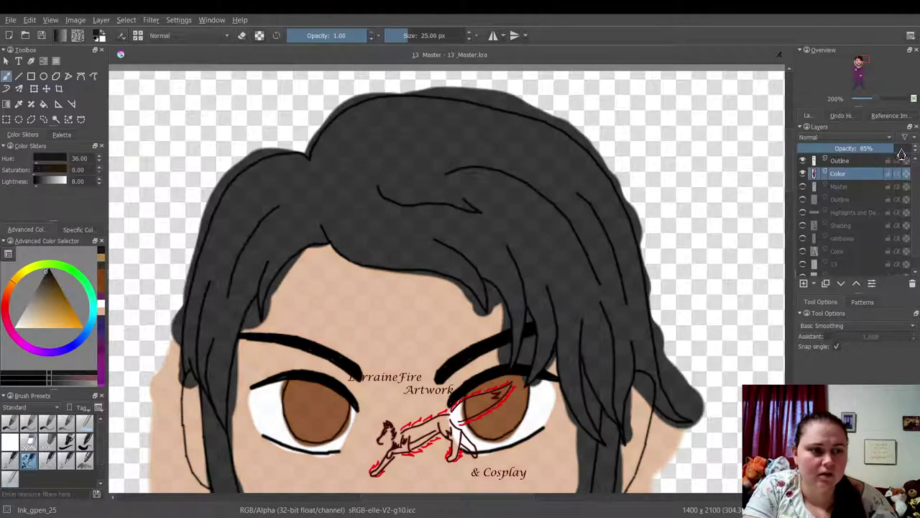
pyautogui.click(904, 150)
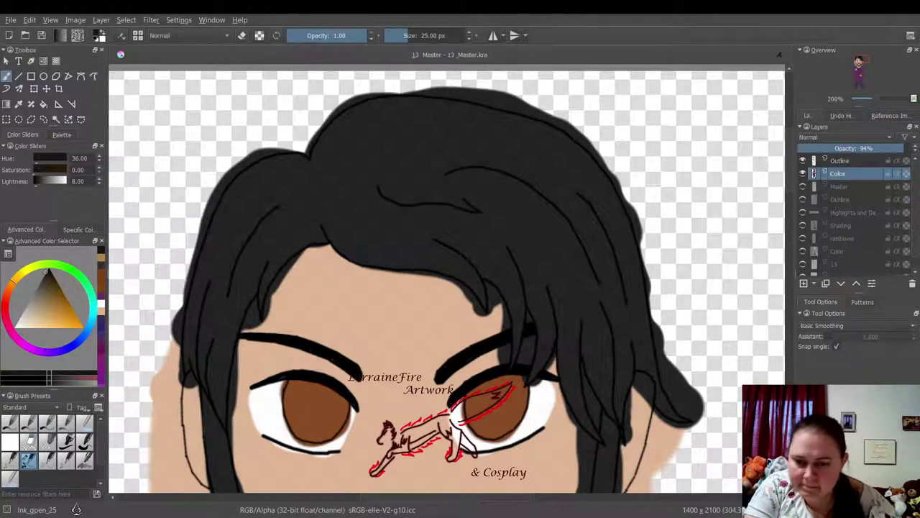
pyautogui.click(65, 460)
pyautogui.click(52, 263)
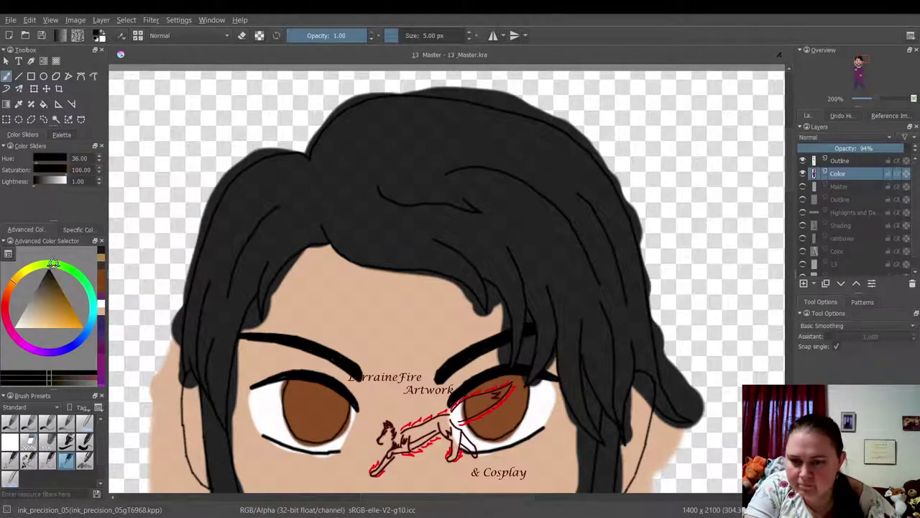
pyautogui.click(857, 162)
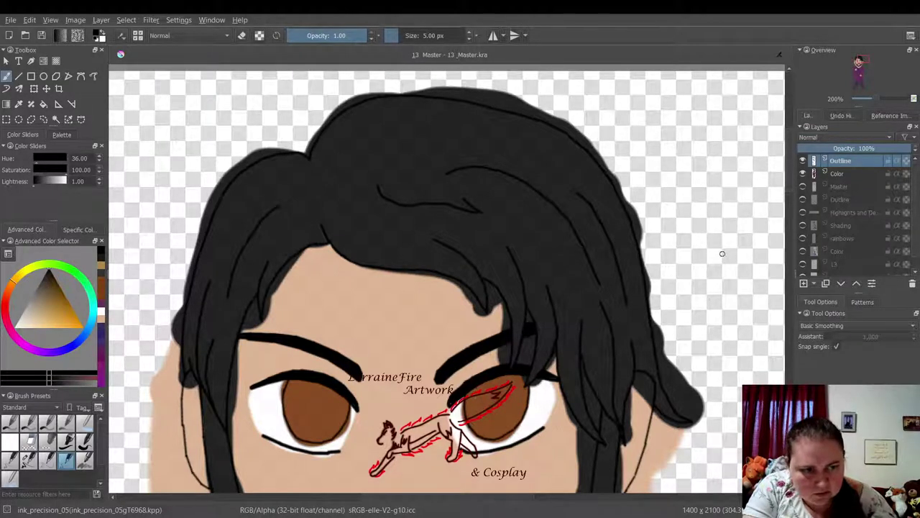
pyautogui.press('pagedown')
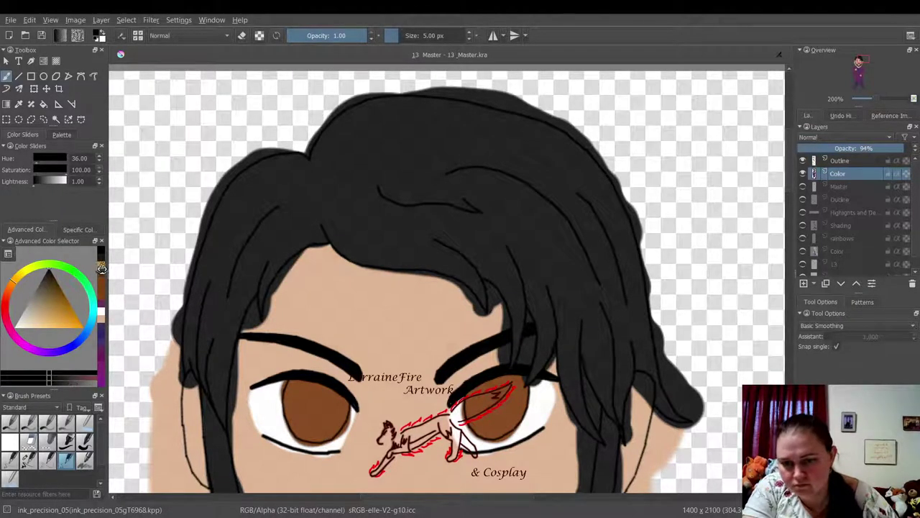
pyautogui.click(70, 383)
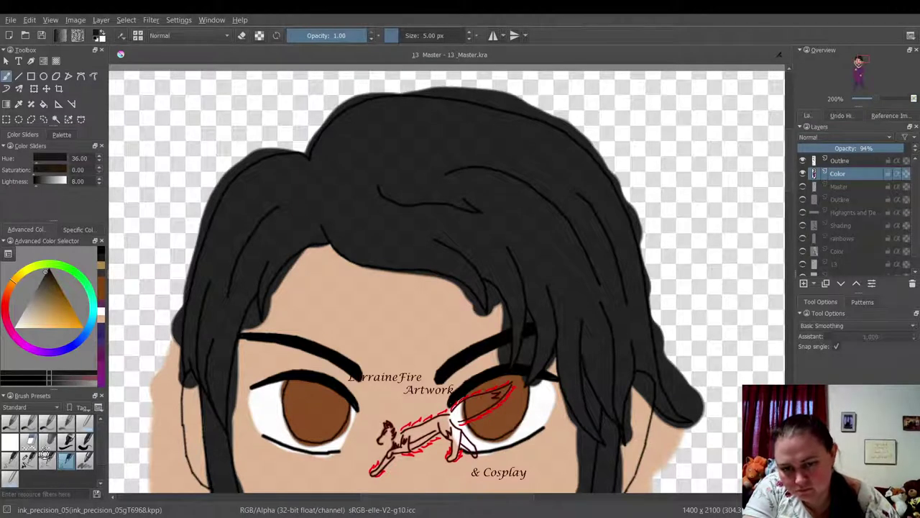
# - Erase color outside the ear and hair outline on the picture's left with the 10 px Eraser_circle, and touch up hair gaps with Ink_gpen_25
pyautogui.click(10, 440)
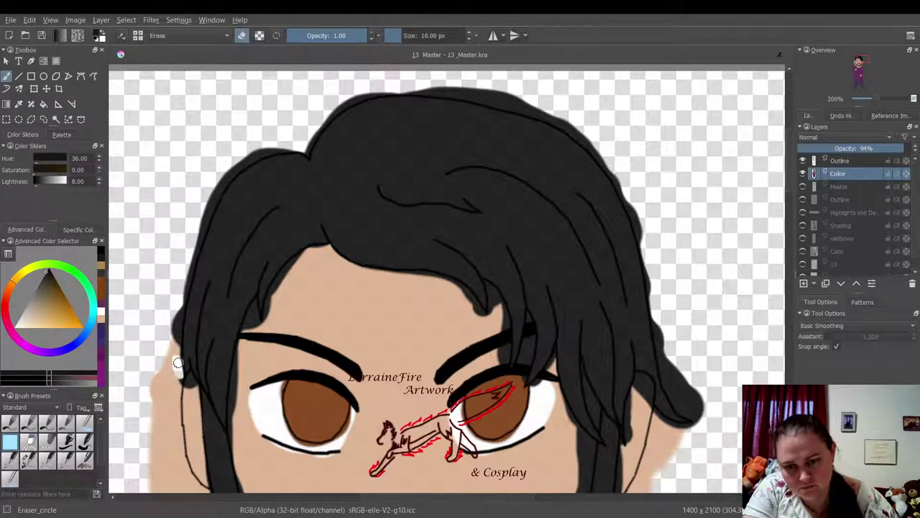
pyautogui.moveTo(178, 363)
pyautogui.mouseDown()
pyautogui.moveTo(181, 458)
pyautogui.moveTo(178, 450)
pyautogui.moveTo(190, 483)
pyautogui.moveTo(183, 464)
pyautogui.moveTo(206, 490)
pyautogui.moveTo(176, 469)
pyautogui.moveTo(183, 493)
pyautogui.moveTo(147, 490)
pyautogui.moveTo(160, 443)
pyautogui.moveTo(152, 492)
pyautogui.moveTo(154, 366)
pyautogui.moveTo(161, 472)
pyautogui.moveTo(156, 381)
pyautogui.moveTo(182, 493)
pyautogui.moveTo(169, 331)
pyautogui.moveTo(159, 384)
pyautogui.moveTo(174, 380)
pyautogui.moveTo(175, 314)
pyautogui.mouseUp()
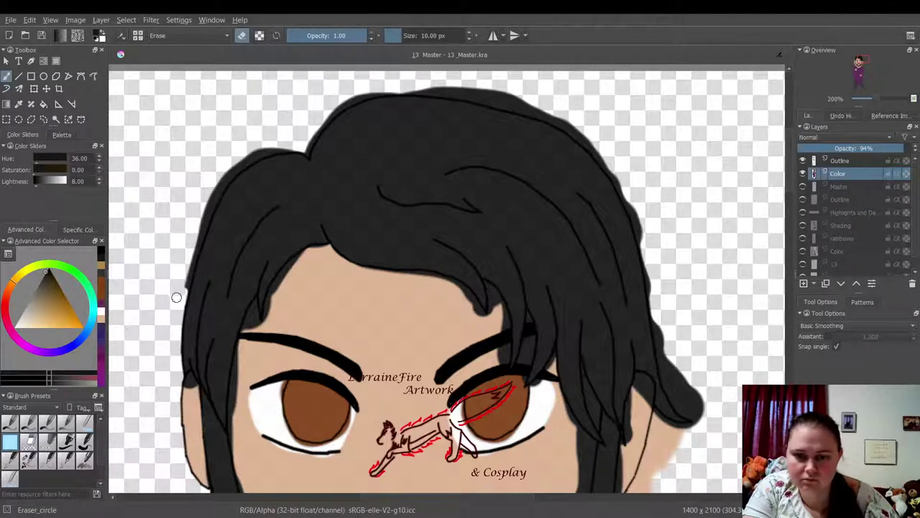
pyautogui.moveTo(184, 287)
pyautogui.mouseDown()
pyautogui.moveTo(225, 171)
pyautogui.moveTo(215, 194)
pyautogui.moveTo(245, 157)
pyautogui.moveTo(225, 178)
pyautogui.moveTo(261, 154)
pyautogui.moveTo(224, 177)
pyautogui.moveTo(260, 151)
pyautogui.moveTo(254, 160)
pyautogui.moveTo(279, 146)
pyautogui.moveTo(305, 153)
pyautogui.moveTo(294, 146)
pyautogui.moveTo(354, 96)
pyautogui.moveTo(401, 90)
pyautogui.moveTo(355, 98)
pyautogui.mouseUp()
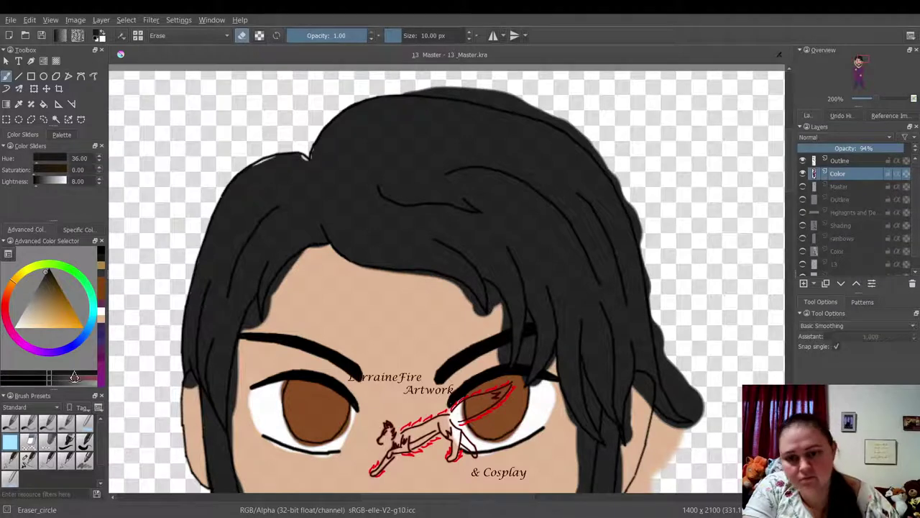
pyautogui.click(46, 460)
pyautogui.click(28, 461)
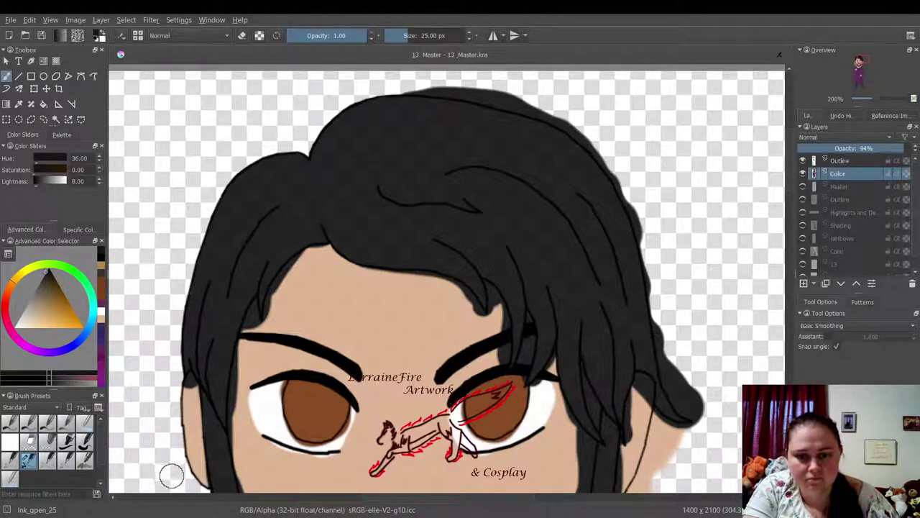
# - Erase overflow along the hair's right side and crown using the 50 px Fill_circle brush in eraser mode, and fill edge gaps with Ink_gpen_10
pyautogui.click(85, 440)
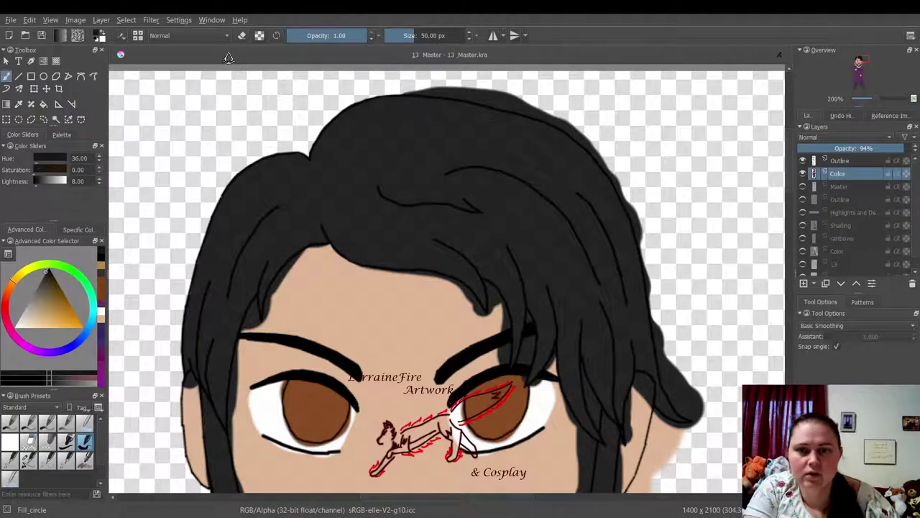
pyautogui.click(242, 35)
pyautogui.moveTo(625, 154)
pyautogui.mouseDown()
pyautogui.moveTo(660, 222)
pyautogui.moveTo(652, 208)
pyautogui.moveTo(669, 265)
pyautogui.moveTo(650, 197)
pyautogui.moveTo(670, 288)
pyautogui.moveTo(665, 239)
pyautogui.moveTo(683, 363)
pyautogui.moveTo(680, 351)
pyautogui.moveTo(713, 434)
pyautogui.moveTo(670, 448)
pyautogui.moveTo(647, 493)
pyautogui.mouseUp()
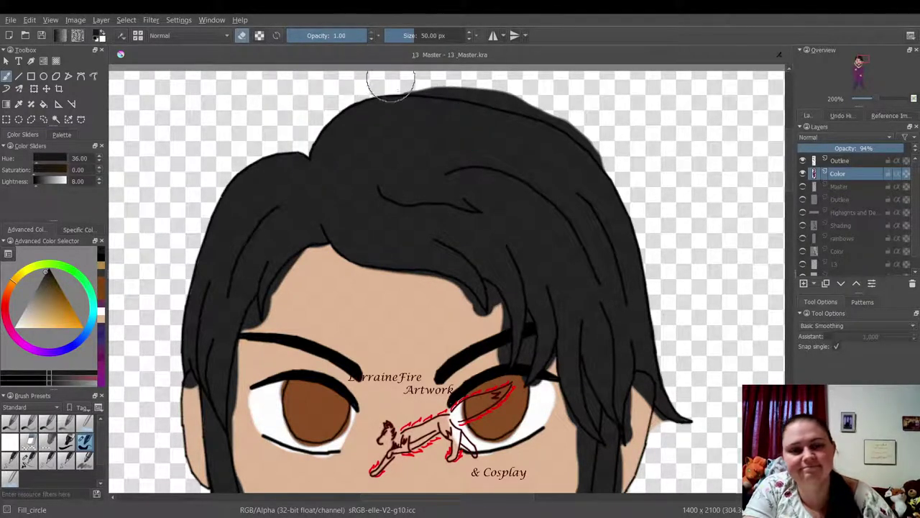
pyautogui.moveTo(381, 86)
pyautogui.mouseDown()
pyautogui.moveTo(412, 69)
pyautogui.moveTo(422, 72)
pyautogui.moveTo(401, 71)
pyautogui.moveTo(480, 79)
pyautogui.moveTo(421, 72)
pyautogui.moveTo(571, 103)
pyautogui.moveTo(527, 88)
pyautogui.moveTo(476, 79)
pyautogui.moveTo(579, 103)
pyautogui.moveTo(611, 122)
pyautogui.moveTo(577, 101)
pyautogui.moveTo(601, 117)
pyautogui.moveTo(533, 91)
pyautogui.moveTo(567, 100)
pyautogui.moveTo(555, 96)
pyautogui.moveTo(627, 161)
pyautogui.mouseUp()
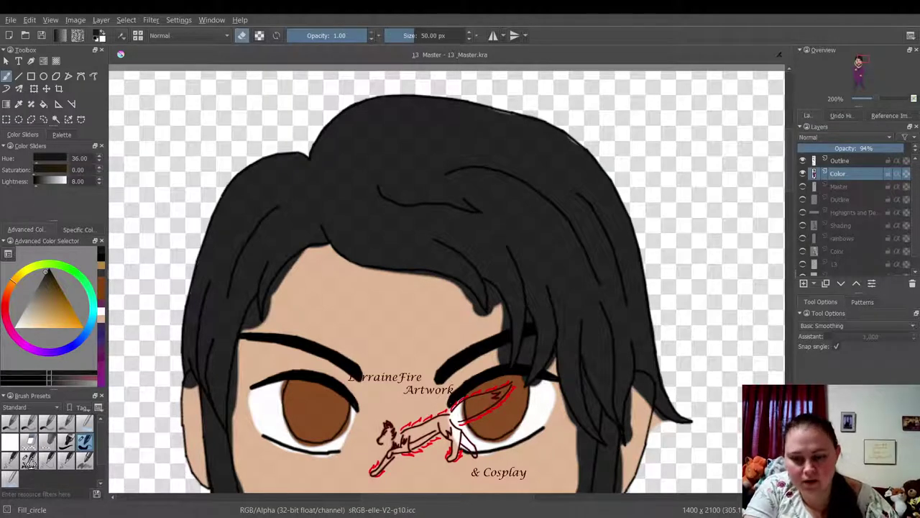
pyautogui.click(10, 460)
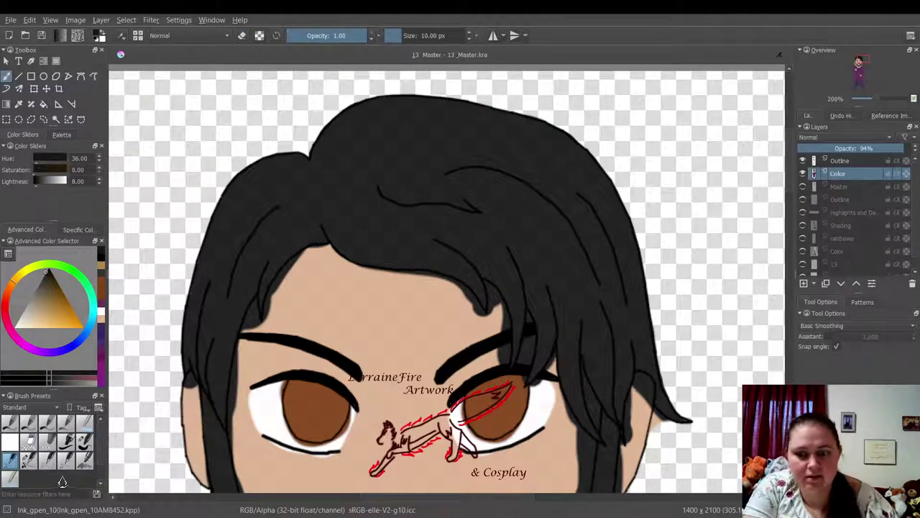
pyautogui.click(85, 439)
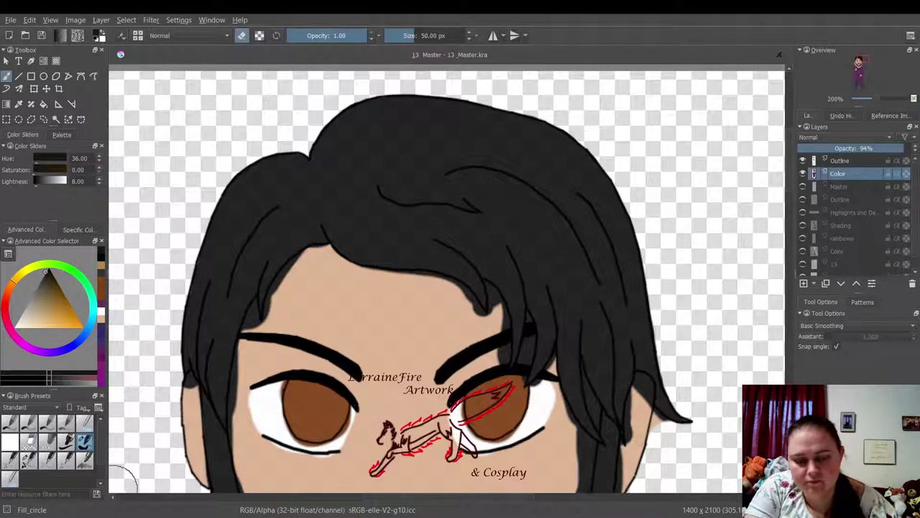
# - With Ink_gpen_10 at 10 px and the skin tone with hue 25, saturation 53, lightness 71, paint the ear on the picture's left up to the hair
pyautogui.click(11, 460)
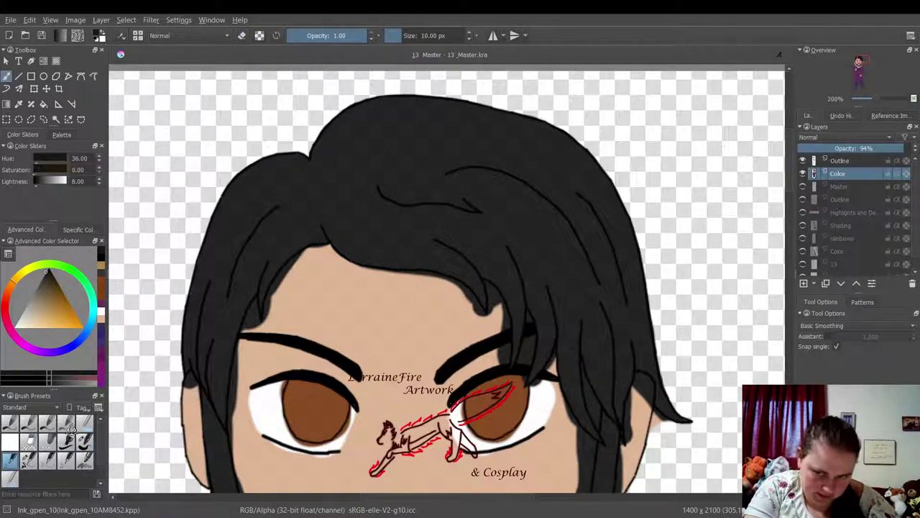
pyautogui.press('x')
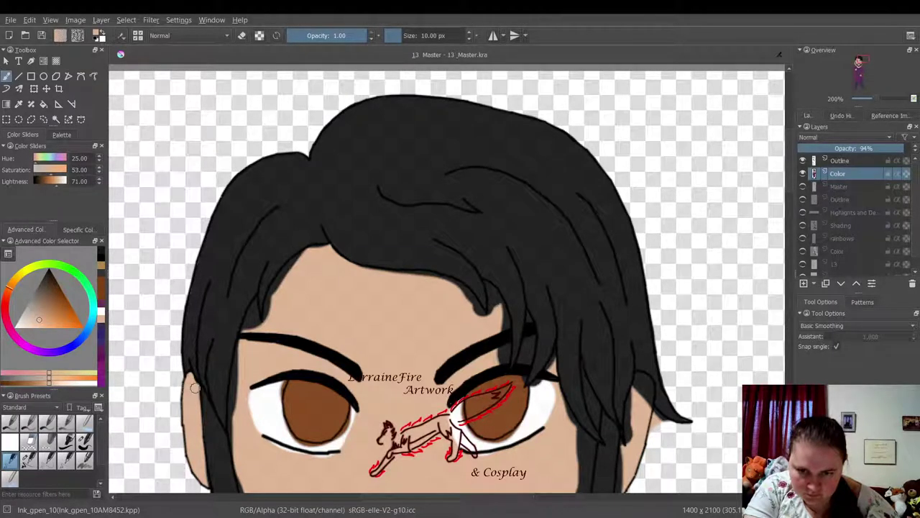
pyautogui.moveTo(195, 388); pyautogui.dragTo(198, 415)
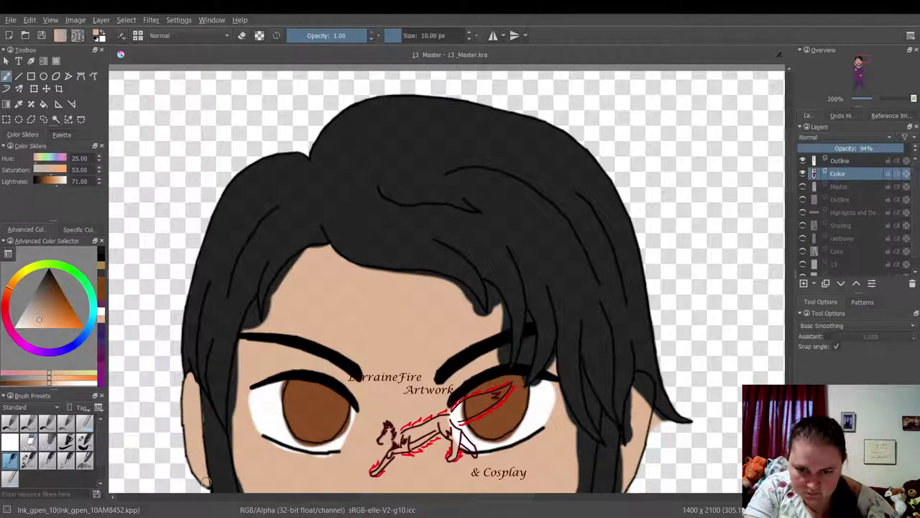
pyautogui.moveTo(207, 483); pyautogui.dragTo(206, 477)
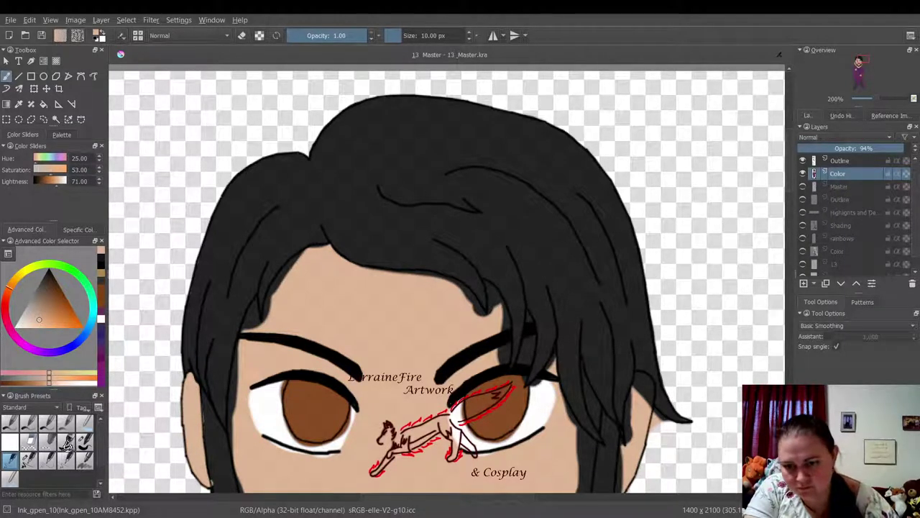
# - Clean up the color at the base of the ear and adjoining hair using Eraser_circle and Ink_gpen_10 with the hair and skin colors
pyautogui.click(11, 442)
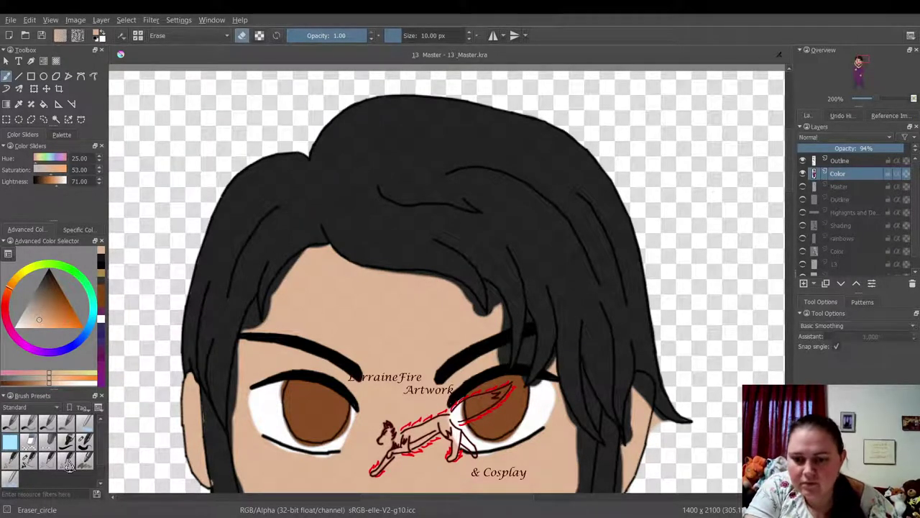
pyautogui.click(12, 458)
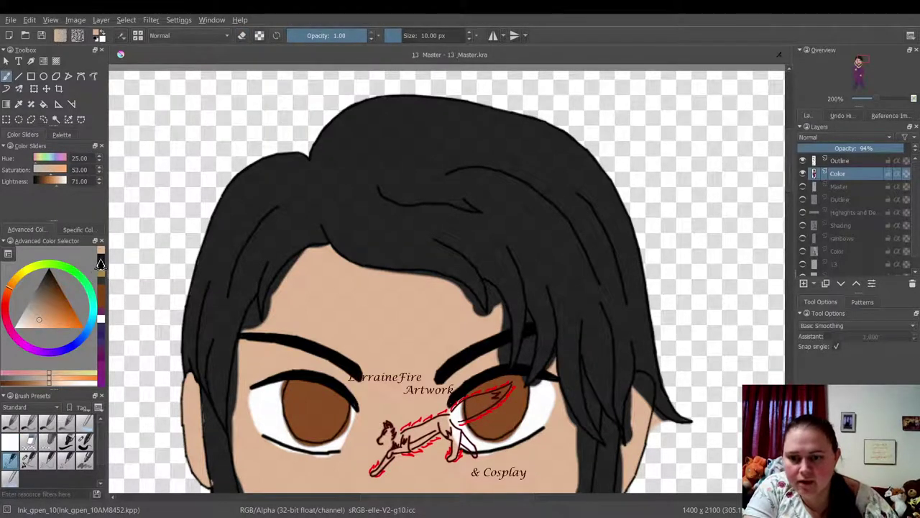
pyautogui.click(101, 263)
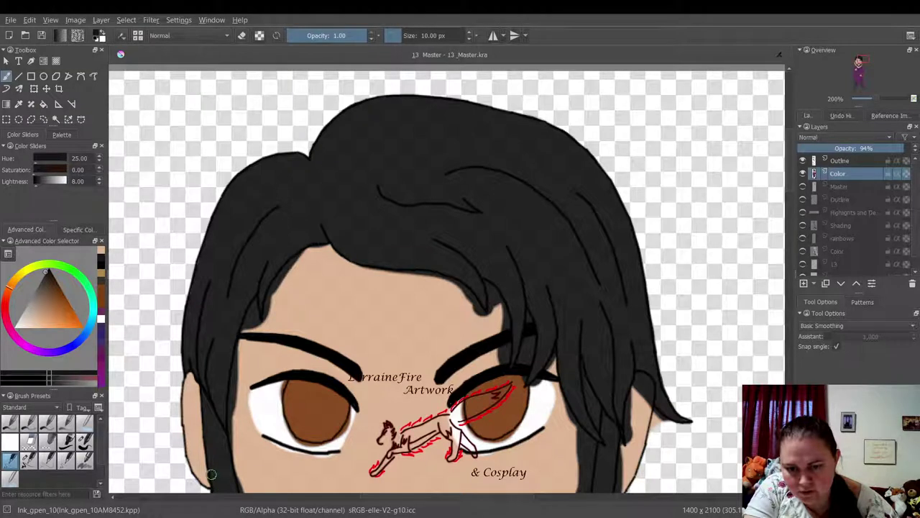
pyautogui.click(11, 441)
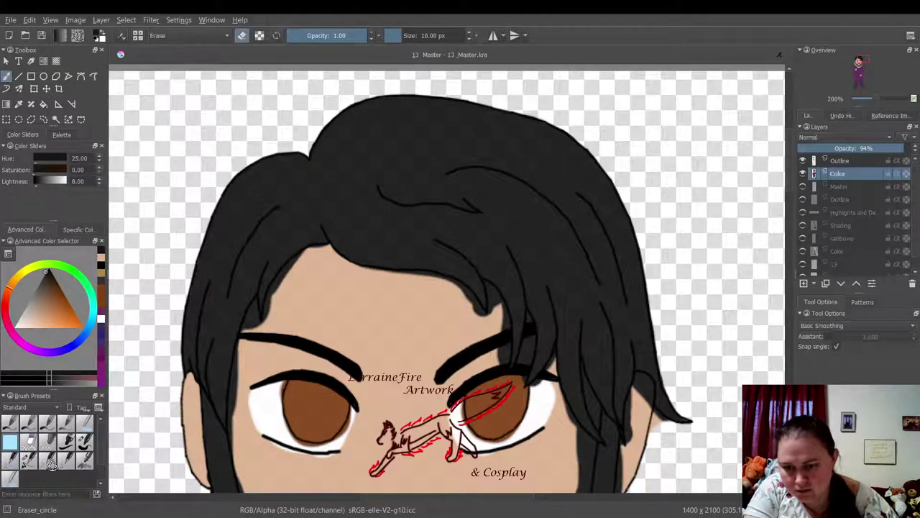
pyautogui.click(12, 459)
pyautogui.click(100, 268)
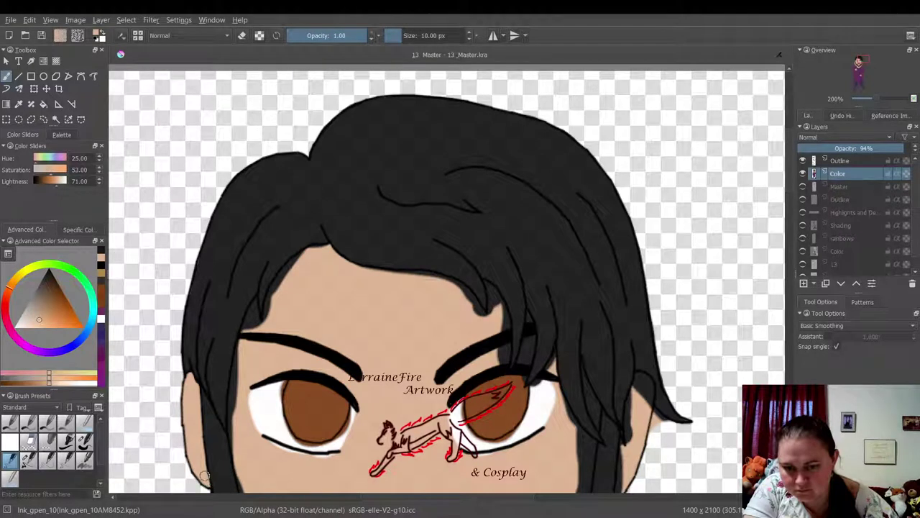
pyautogui.click(11, 442)
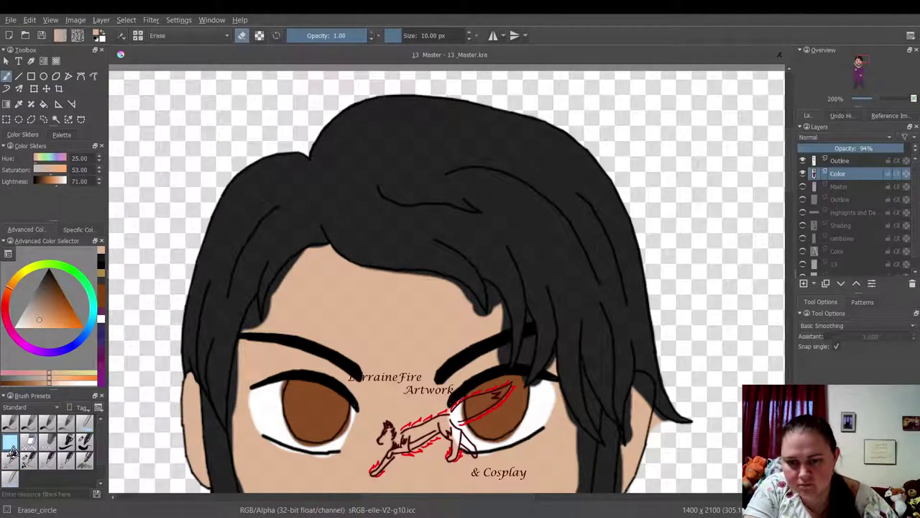
pyautogui.click(12, 459)
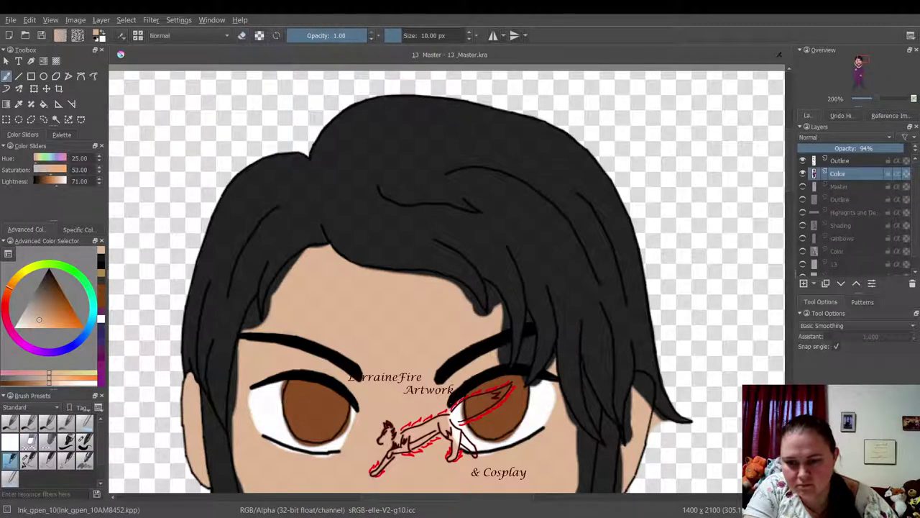
# - Paint the skin tone with hue 25, saturation 53, lightness 71 along the inner edge of the side hair on the picture's left
pyautogui.click(101, 263)
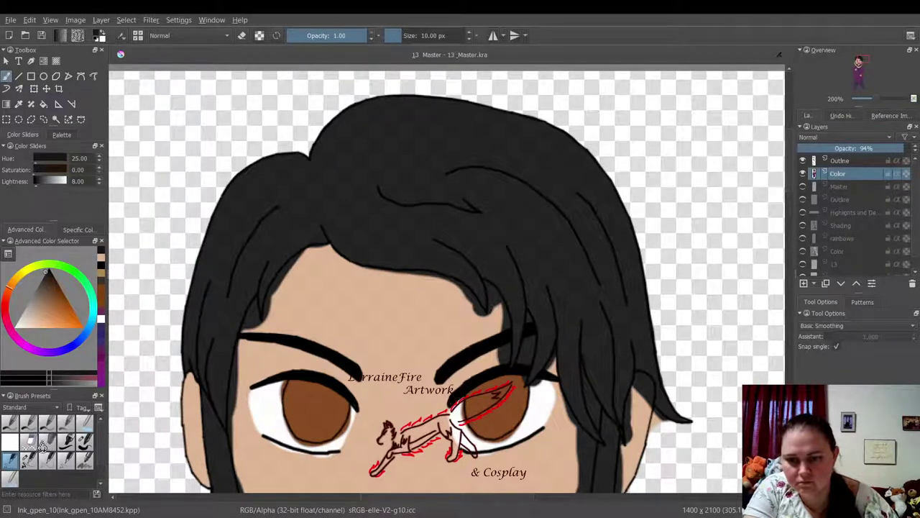
pyautogui.click(101, 269)
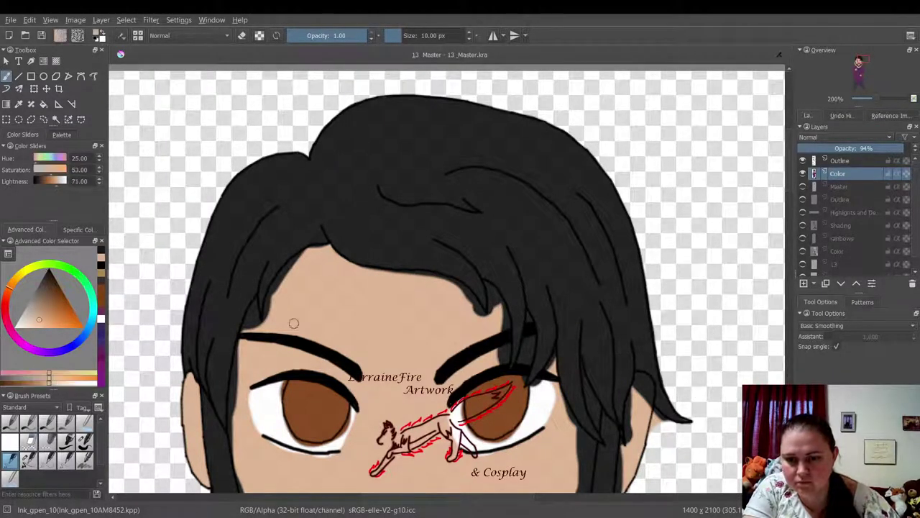
pyautogui.moveTo(255, 301)
pyautogui.mouseDown()
pyautogui.moveTo(234, 381)
pyautogui.moveTo(242, 339)
pyautogui.moveTo(234, 410)
pyautogui.moveTo(246, 485)
pyautogui.mouseUp()
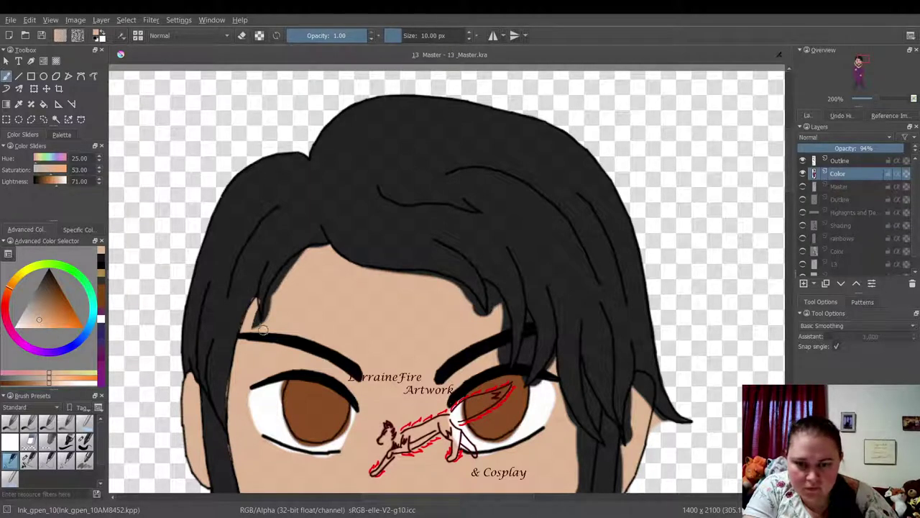
pyautogui.moveTo(264, 330); pyautogui.dragTo(258, 325)
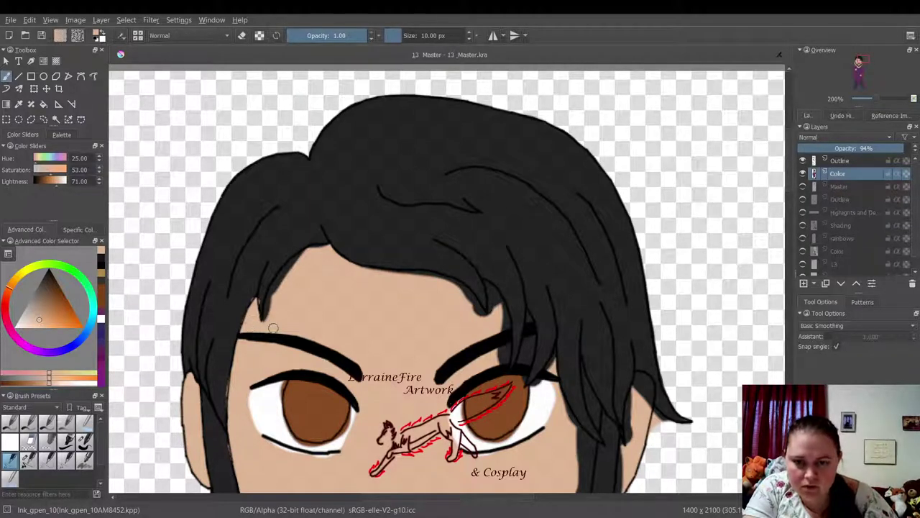
# - Touch up the pointed strand and inner side hair on the picture's left with the hair color, hue 25, saturation 0, lightness 8
pyautogui.keyDown('ctrl'); pyautogui.click(233, 291); pyautogui.keyUp('ctrl')
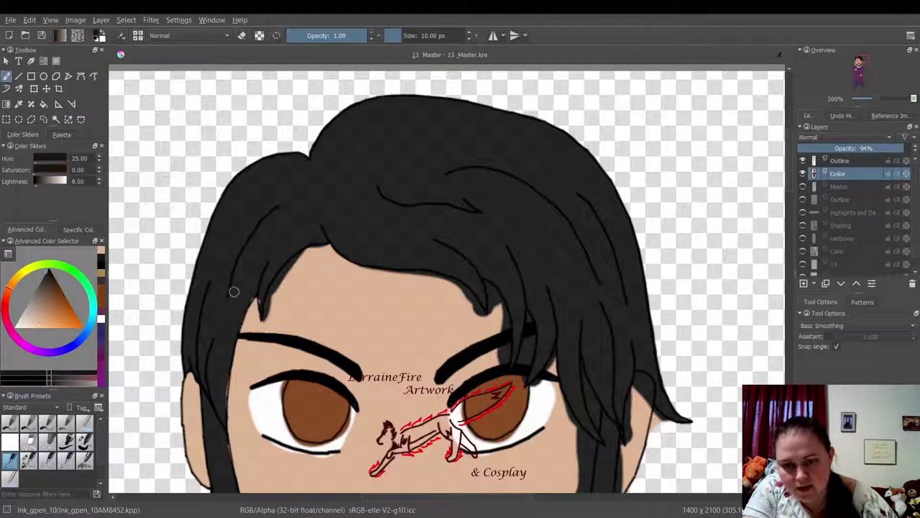
pyautogui.moveTo(263, 307); pyautogui.dragTo(247, 296)
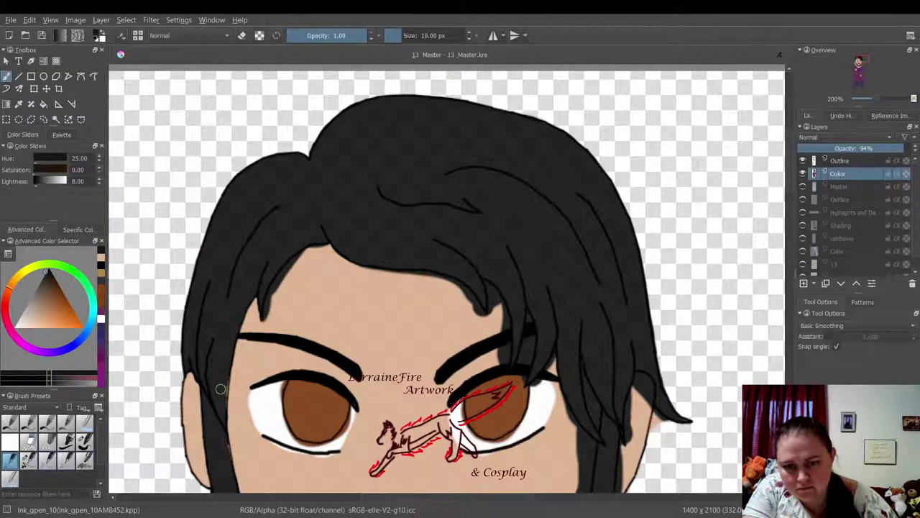
pyautogui.moveTo(222, 408)
pyautogui.mouseDown()
pyautogui.moveTo(223, 454)
pyautogui.moveTo(223, 445)
pyautogui.moveTo(238, 471)
pyautogui.mouseUp()
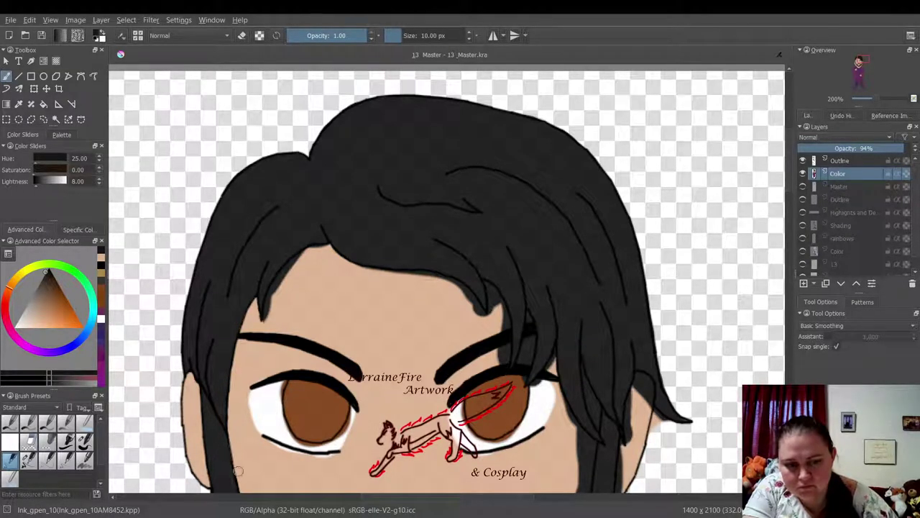
# - Paint the lower eye white up to the outline and refine the iris edge in brown on the eye on the picture's left
pyautogui.hscroll(2, 386, 497)
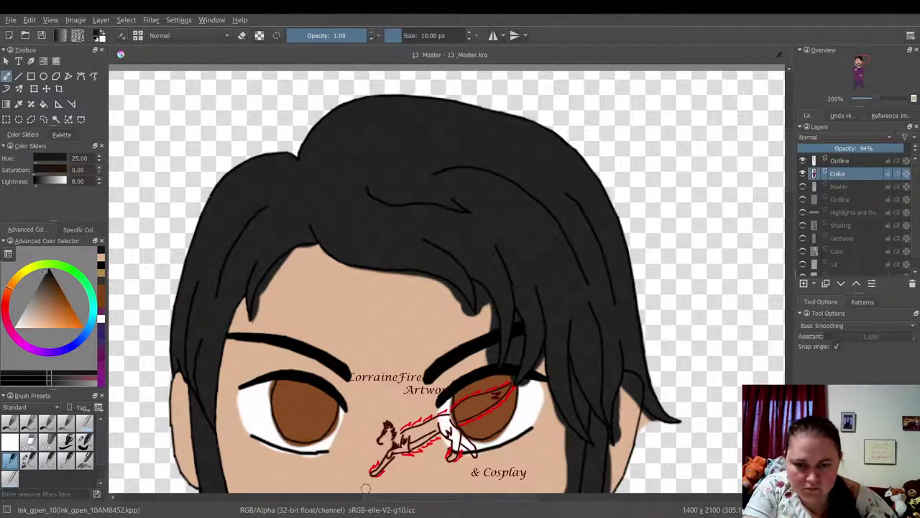
pyautogui.press('x')
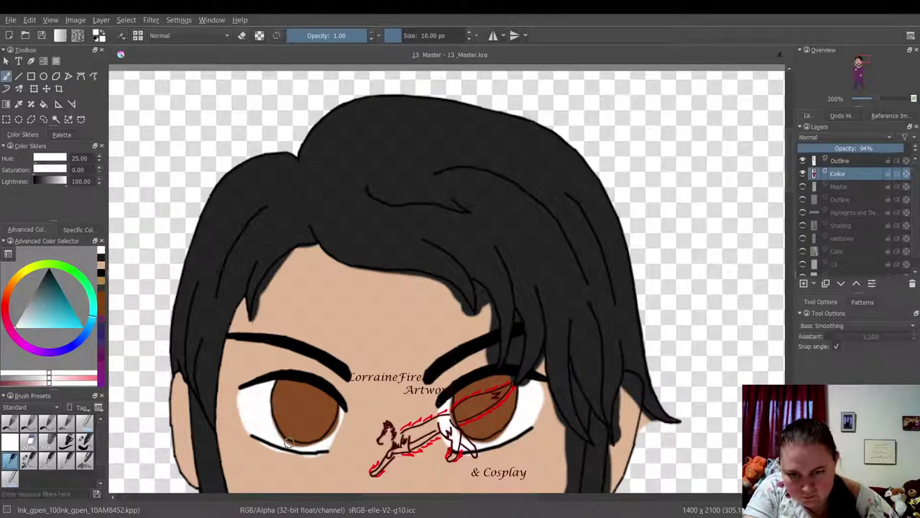
pyautogui.moveTo(273, 434)
pyautogui.mouseDown()
pyautogui.moveTo(266, 408)
pyautogui.moveTo(282, 442)
pyautogui.moveTo(317, 445)
pyautogui.moveTo(338, 432)
pyautogui.moveTo(330, 440)
pyautogui.moveTo(342, 407)
pyautogui.moveTo(322, 442)
pyautogui.mouseUp()
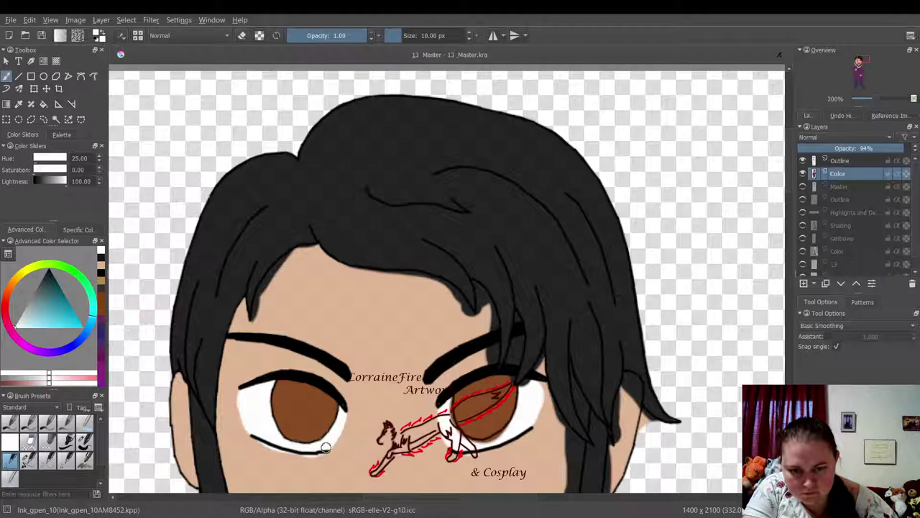
pyautogui.click(101, 305)
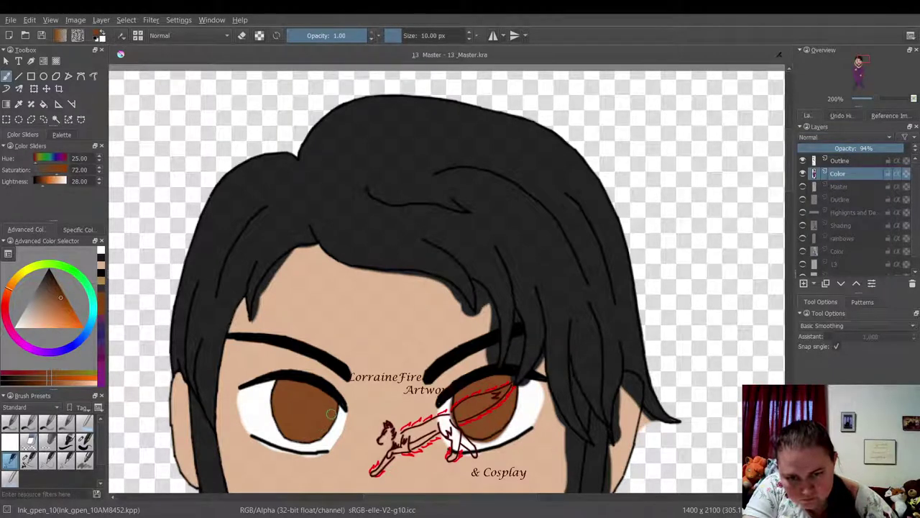
pyautogui.moveTo(330, 414); pyautogui.dragTo(316, 436)
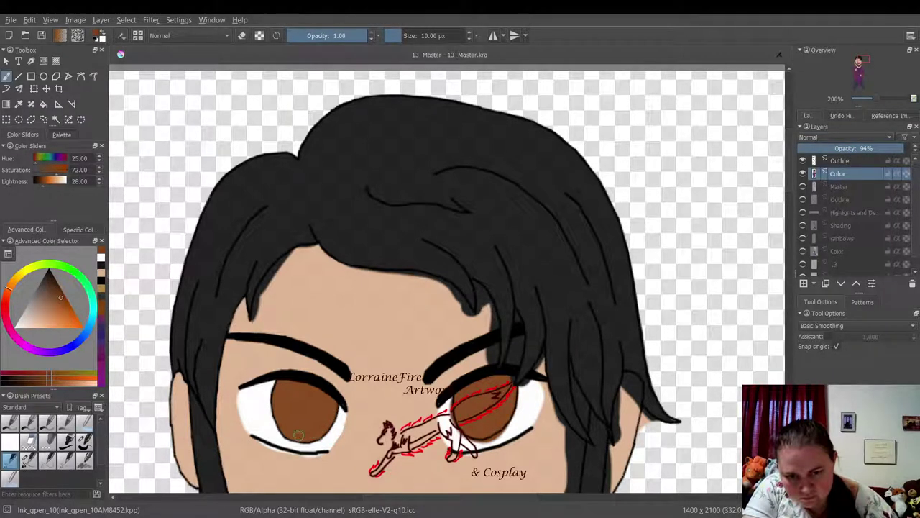
pyautogui.click(100, 260)
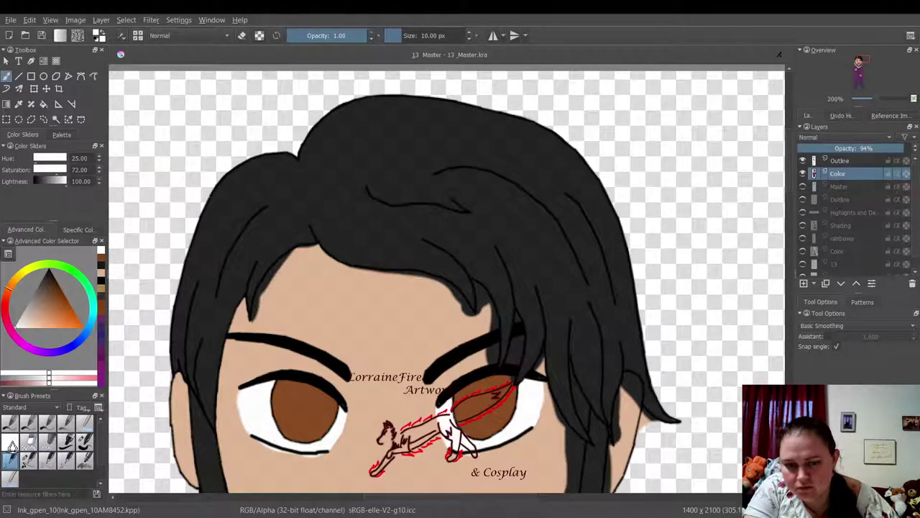
pyautogui.click(101, 266)
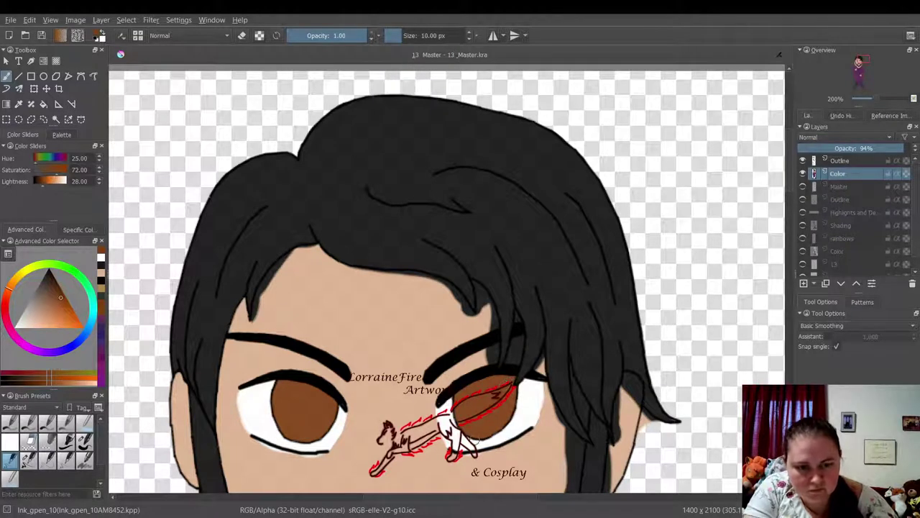
# - Paint skin tone into the gap between the strands over one eye and around the white of the eye on the picture's left
pyautogui.click(101, 282)
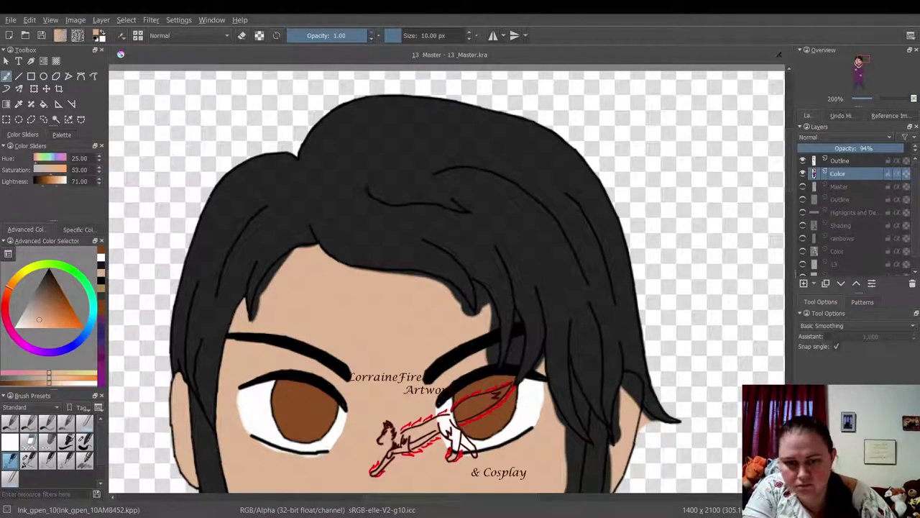
pyautogui.moveTo(536, 369)
pyautogui.mouseDown()
pyautogui.moveTo(540, 348)
pyautogui.moveTo(540, 365)
pyautogui.mouseUp()
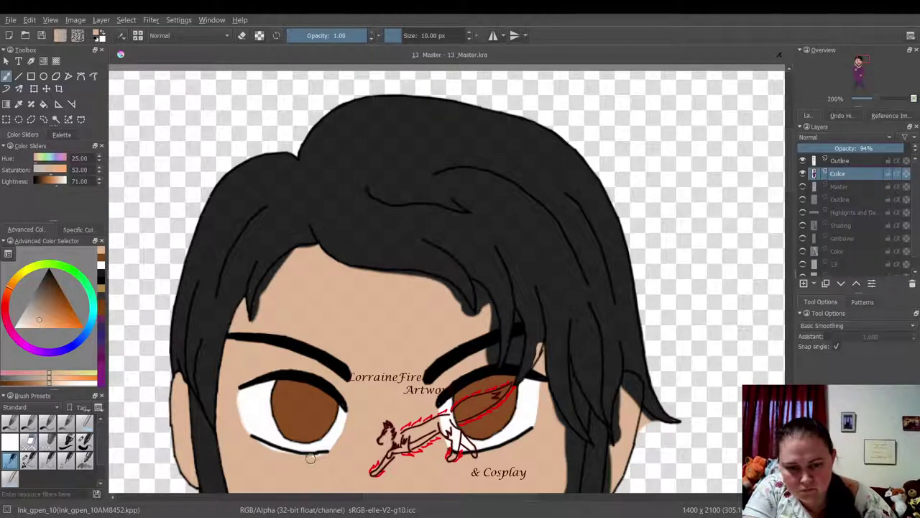
pyautogui.moveTo(311, 458)
pyautogui.mouseDown()
pyautogui.moveTo(334, 452)
pyautogui.moveTo(349, 406)
pyautogui.mouseUp()
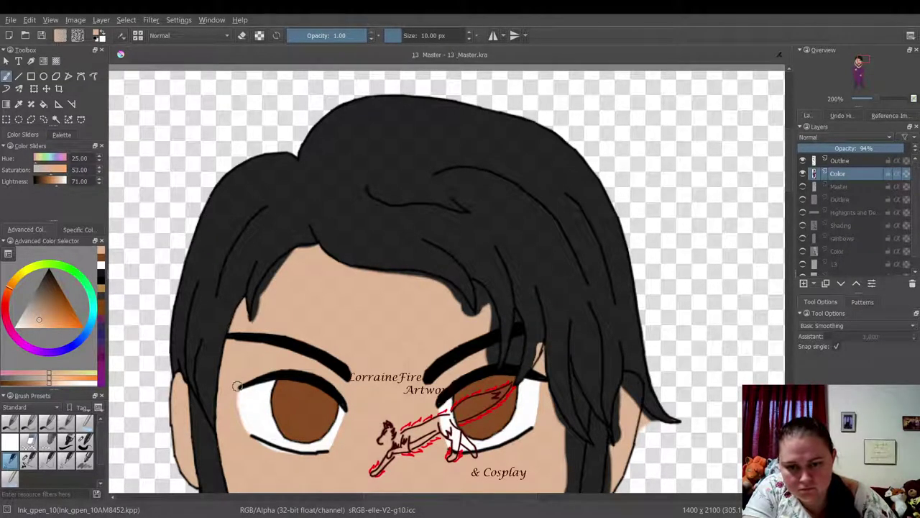
pyautogui.moveTo(237, 386); pyautogui.dragTo(245, 432)
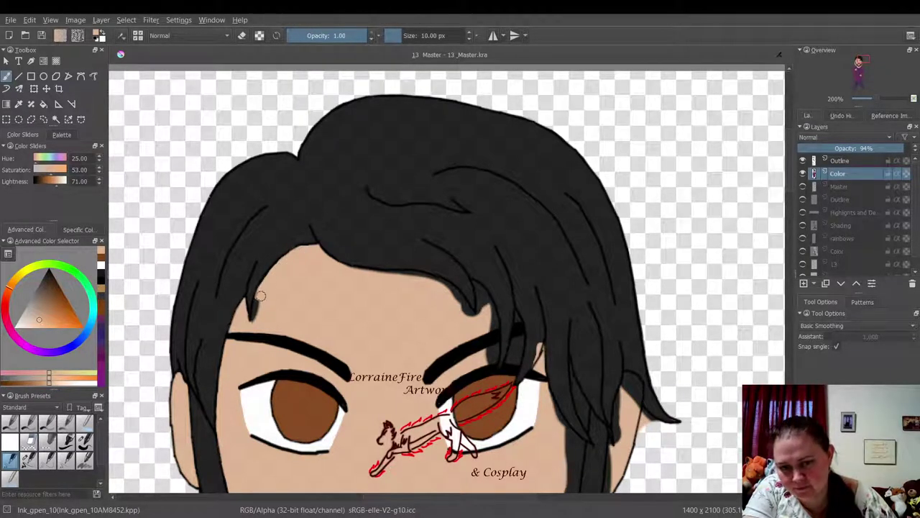
# - Refine the forehead hairline with skin tone beside the pointed strand and beneath the fringe, and with the hair color above the line
pyautogui.moveTo(260, 295); pyautogui.dragTo(254, 325)
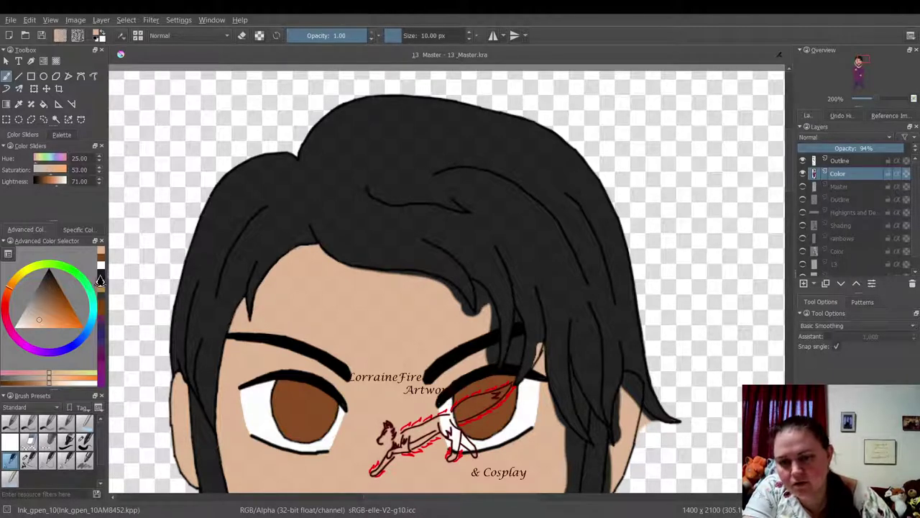
pyautogui.keyDown('ctrl'); pyautogui.click(181, 263); pyautogui.keyUp('ctrl')
pyautogui.moveTo(290, 244); pyautogui.dragTo(316, 208)
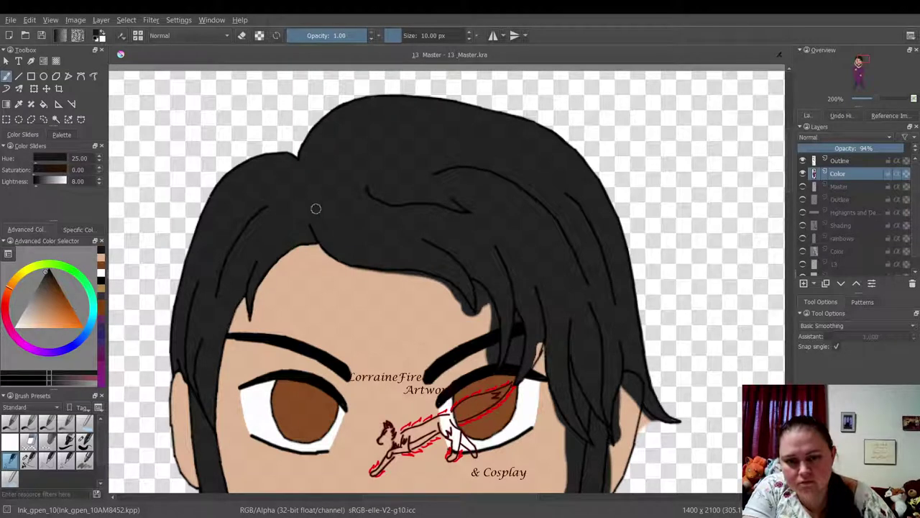
pyautogui.click(100, 257)
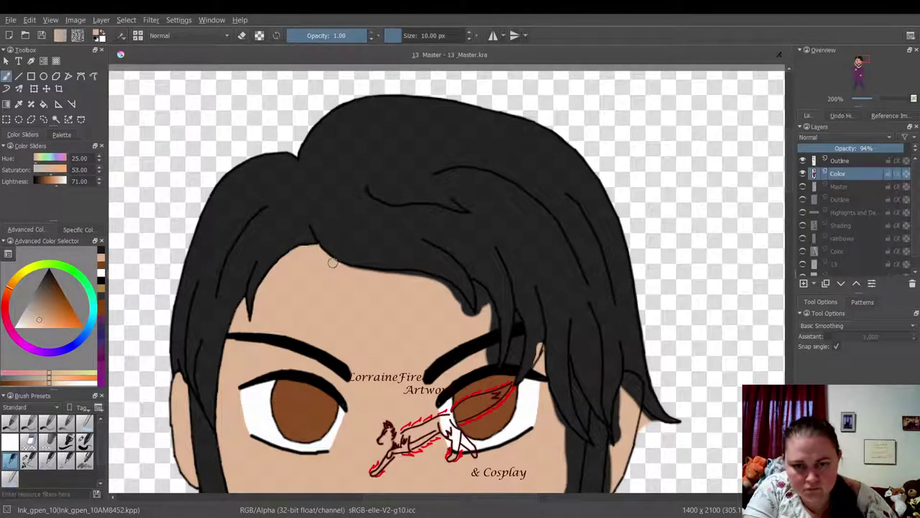
pyautogui.moveTo(349, 270)
pyautogui.mouseDown()
pyautogui.moveTo(426, 278)
pyautogui.moveTo(447, 286)
pyautogui.moveTo(468, 313)
pyautogui.moveTo(448, 292)
pyautogui.moveTo(391, 267)
pyautogui.moveTo(365, 273)
pyautogui.mouseUp()
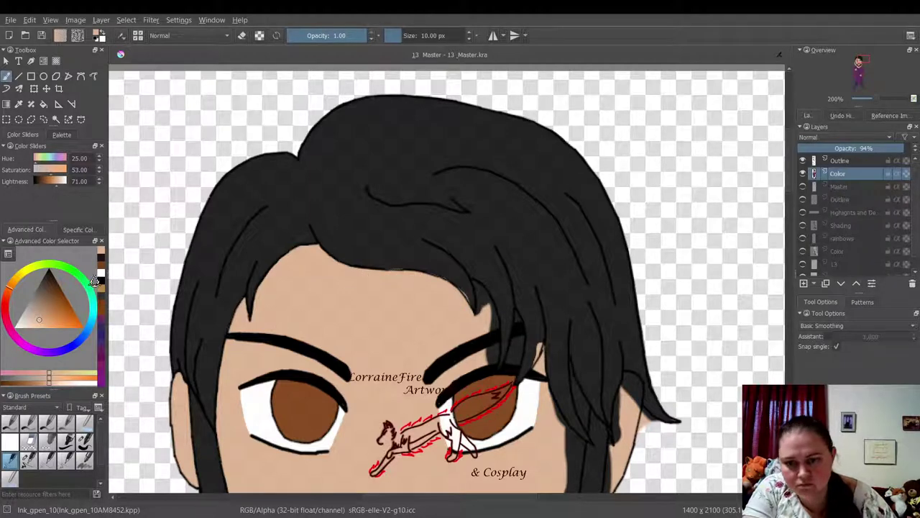
# - Cover the stray skin-colored spot in the fringe and fill the gaps along its lower edge with the dark hair color
pyautogui.click(388, 260)
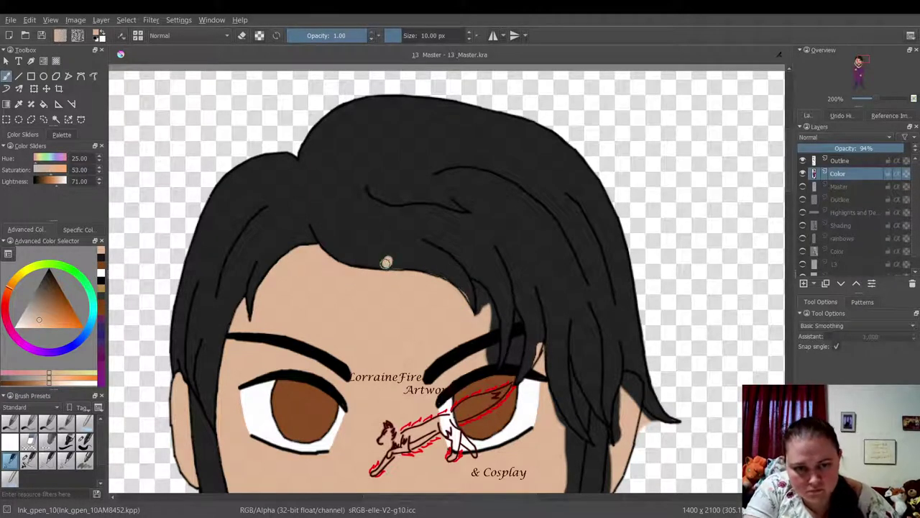
pyautogui.click(94, 266)
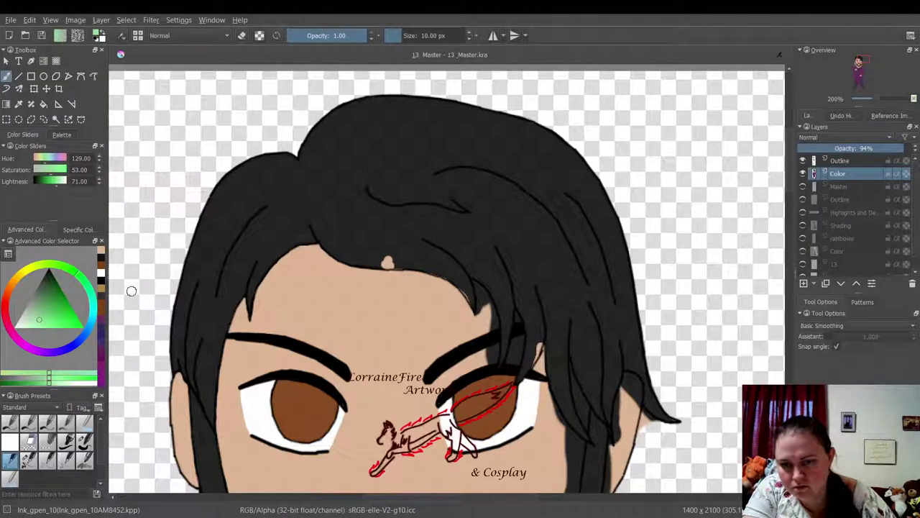
pyautogui.click(101, 264)
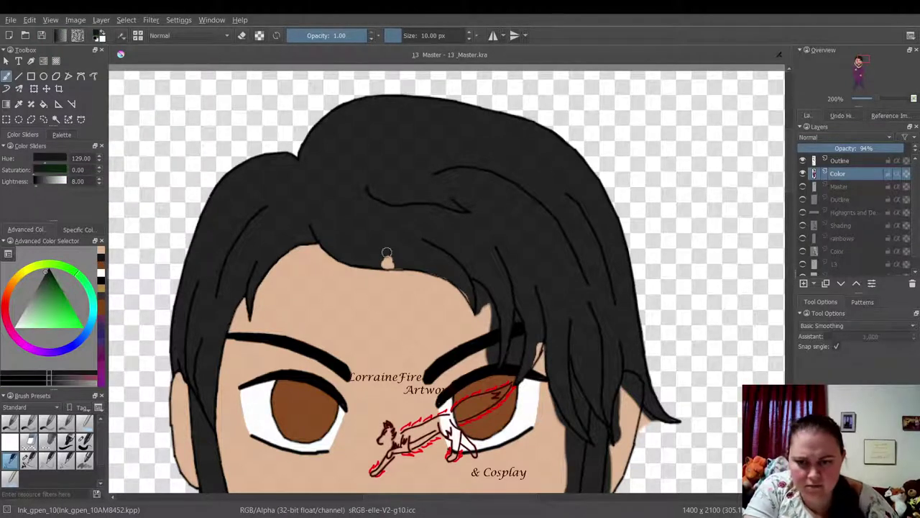
pyautogui.click(102, 279)
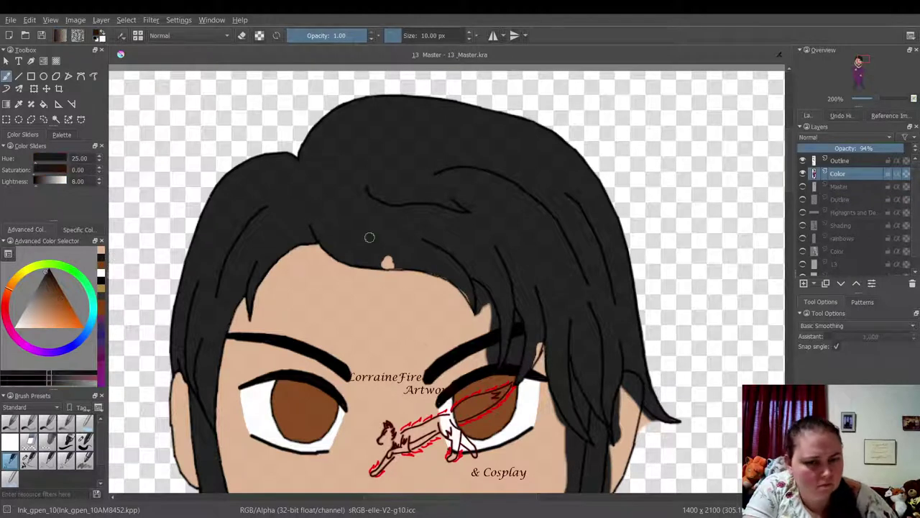
pyautogui.moveTo(369, 237)
pyautogui.mouseDown()
pyautogui.moveTo(391, 264)
pyautogui.moveTo(457, 274)
pyautogui.moveTo(440, 270)
pyautogui.moveTo(468, 284)
pyautogui.moveTo(472, 298)
pyautogui.mouseUp()
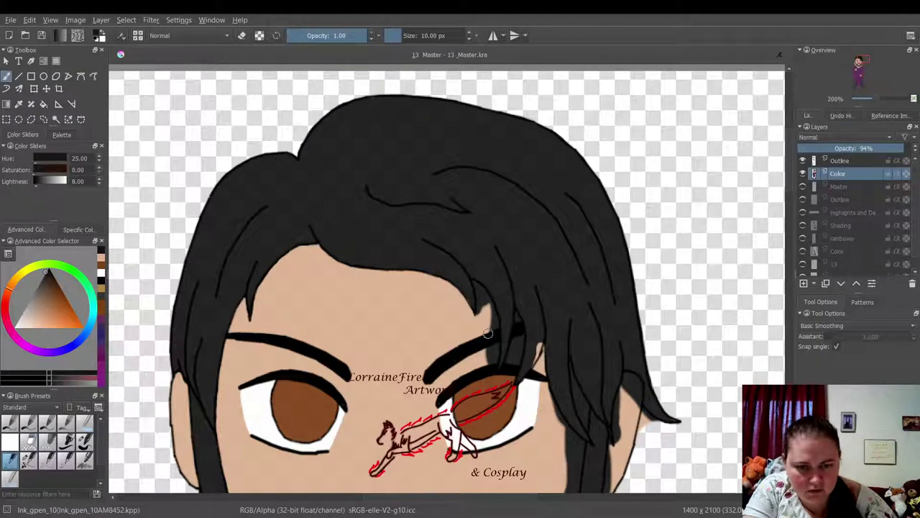
pyautogui.click(101, 257)
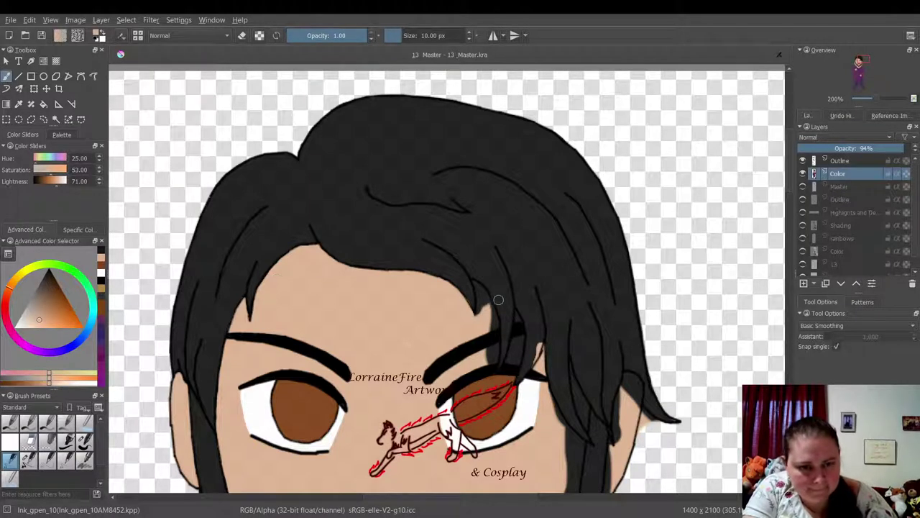
# - Paint skin tone into the gaps between the fringe strands above the eye and beside the sideburn on the picture's right
pyautogui.moveTo(482, 316); pyautogui.dragTo(476, 320)
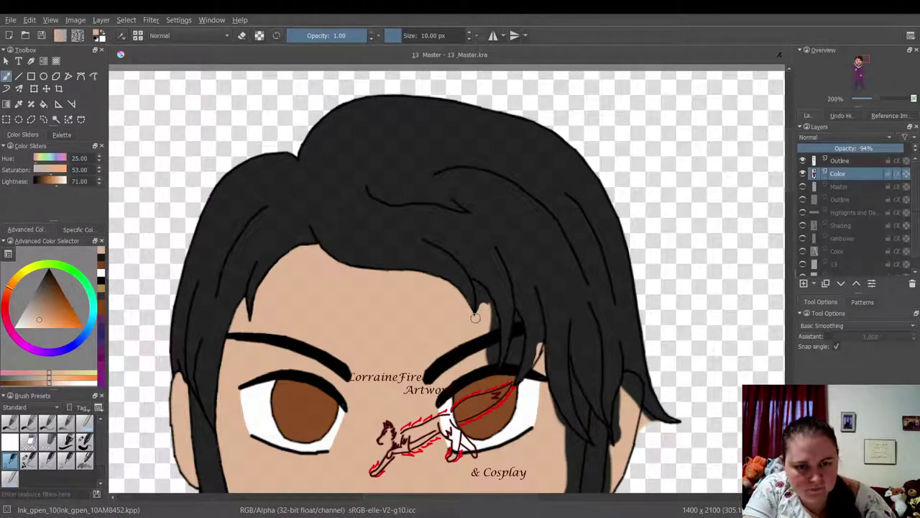
pyautogui.click(102, 260)
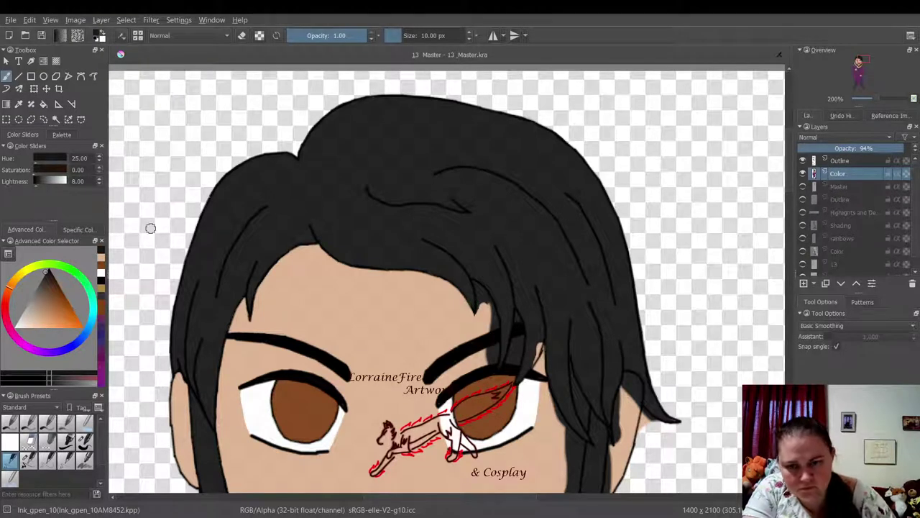
pyautogui.click(100, 264)
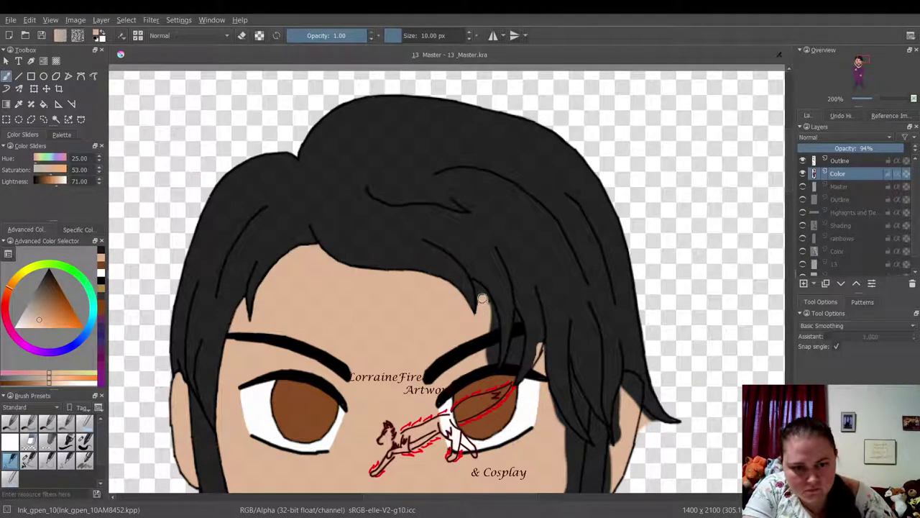
pyautogui.moveTo(478, 286); pyautogui.dragTo(490, 318)
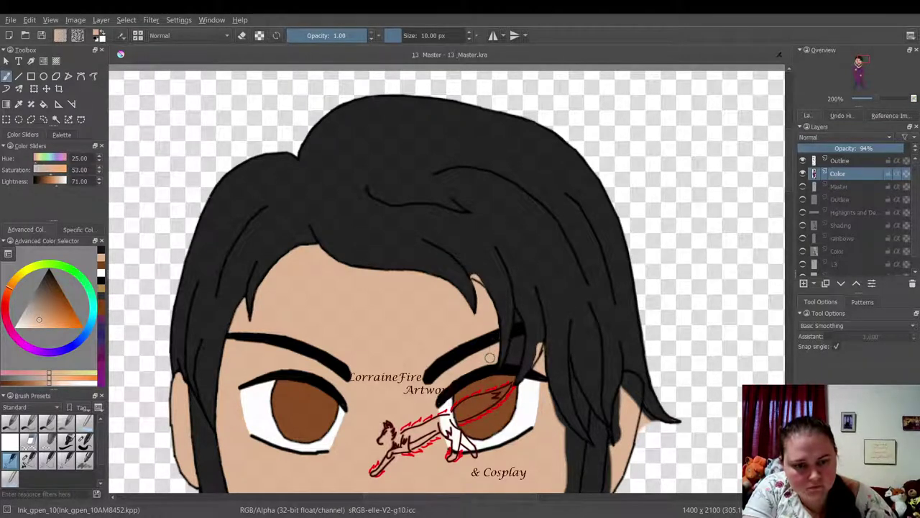
pyautogui.click(518, 315)
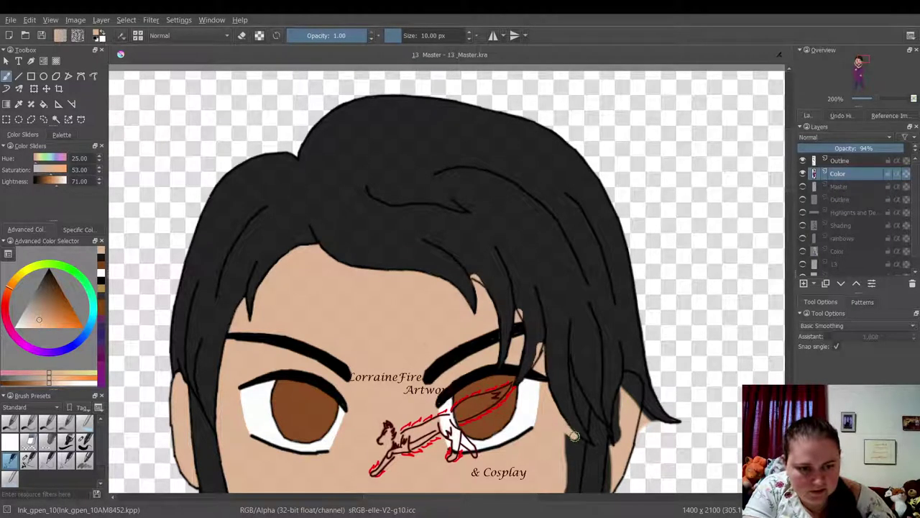
pyautogui.moveTo(580, 453)
pyautogui.mouseDown()
pyautogui.moveTo(573, 490)
pyautogui.moveTo(564, 491)
pyautogui.moveTo(575, 455)
pyautogui.mouseUp()
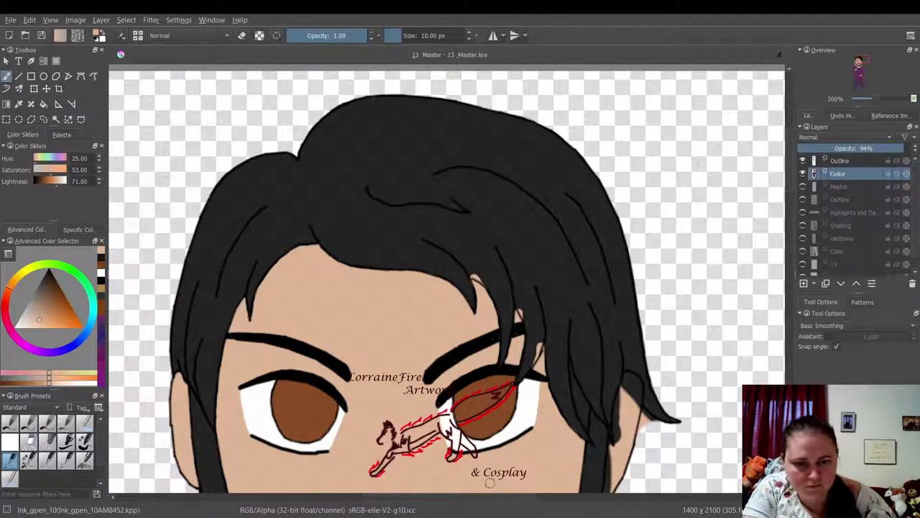
# - Fill in the eyebrow between the strands with black on the Outline layer, and cover skin spill in the fringe with the hair color on the Color layer
pyautogui.click(102, 291)
pyautogui.click(861, 161)
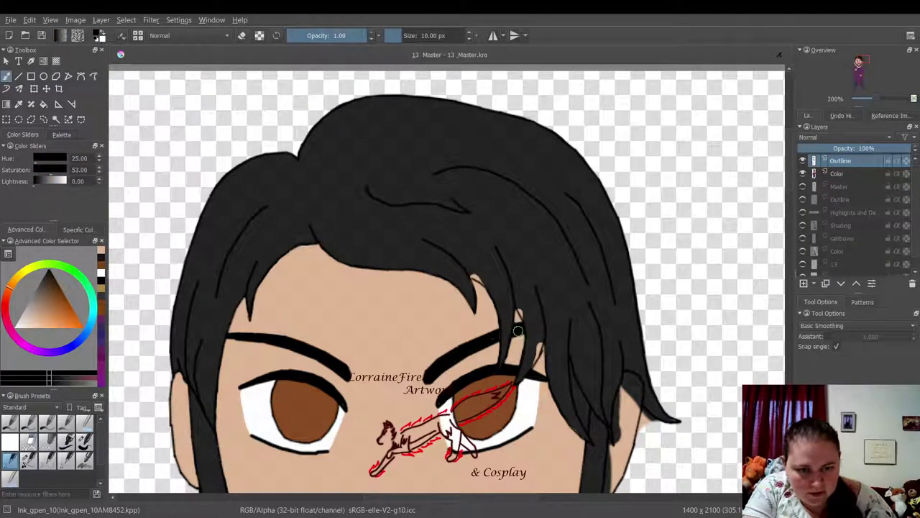
pyautogui.moveTo(518, 331); pyautogui.dragTo(515, 335)
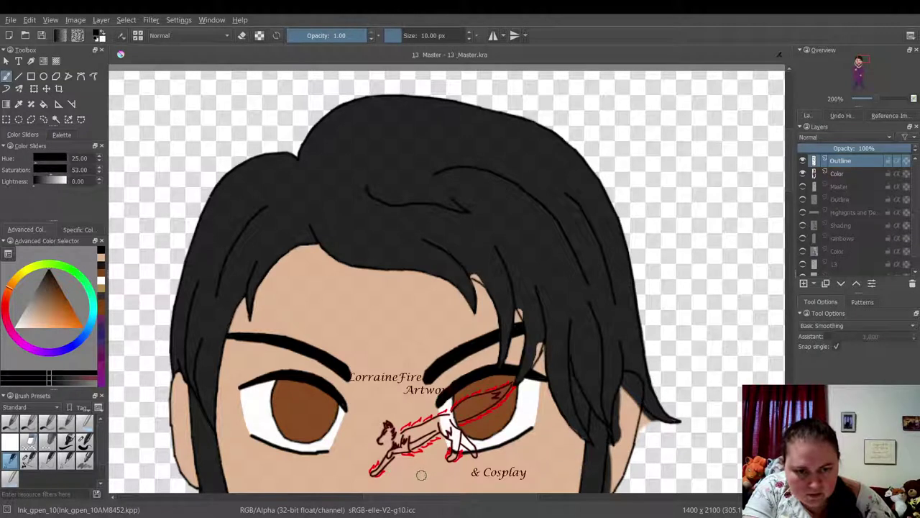
pyautogui.click(841, 174)
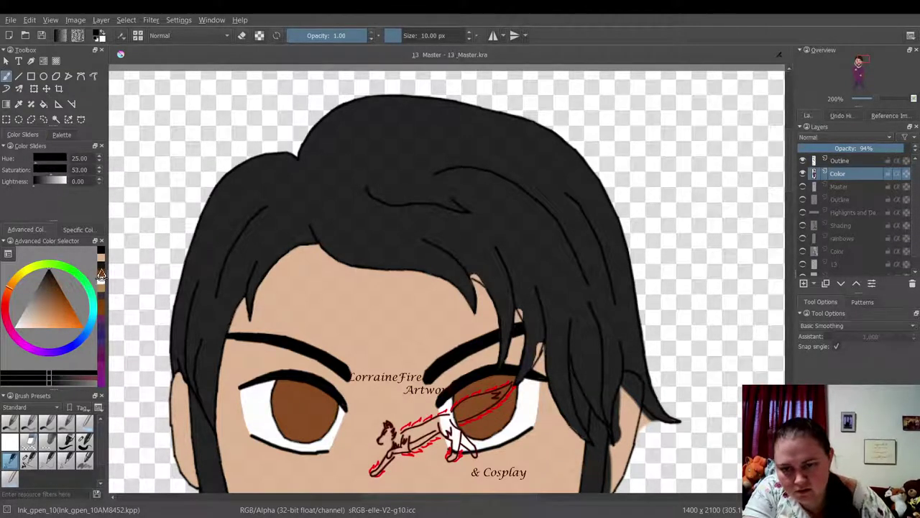
pyautogui.click(102, 274)
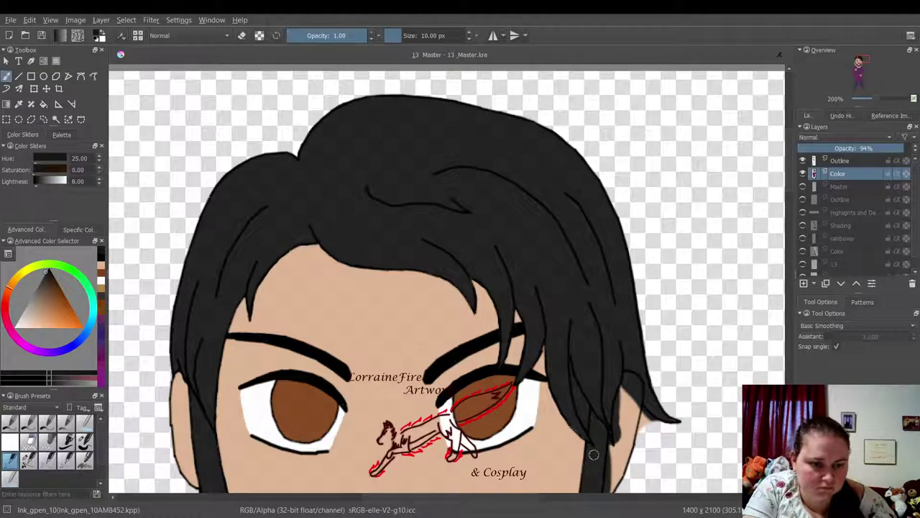
# - Paint skin tone over the hair color spilling onto the ear on the picture's right and into the narrow gap between the nearby strands
pyautogui.keyDown('ctrl'); pyautogui.click(480, 340); pyautogui.keyUp('ctrl')
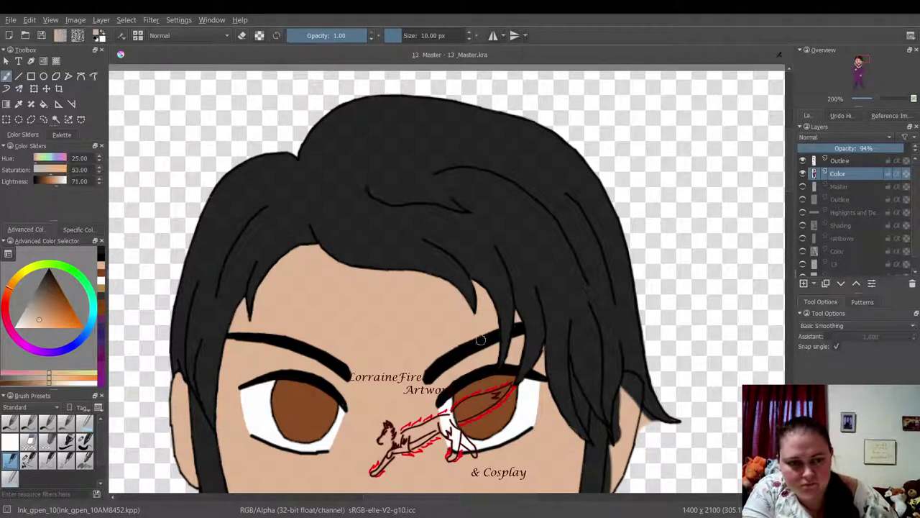
pyautogui.moveTo(627, 374)
pyautogui.mouseDown()
pyautogui.moveTo(636, 404)
pyautogui.moveTo(628, 379)
pyautogui.moveTo(617, 422)
pyautogui.moveTo(626, 459)
pyautogui.moveTo(630, 437)
pyautogui.moveTo(619, 437)
pyautogui.moveTo(615, 455)
pyautogui.moveTo(606, 442)
pyautogui.moveTo(608, 481)
pyautogui.mouseUp()
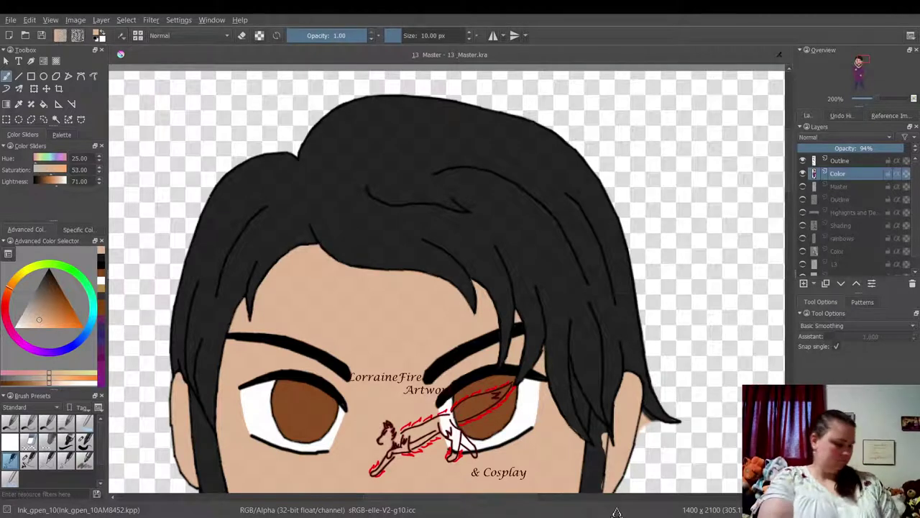
pyautogui.moveTo(577, 388)
pyautogui.mouseDown()
pyautogui.moveTo(573, 360)
pyautogui.moveTo(585, 423)
pyautogui.moveTo(577, 390)
pyautogui.mouseUp()
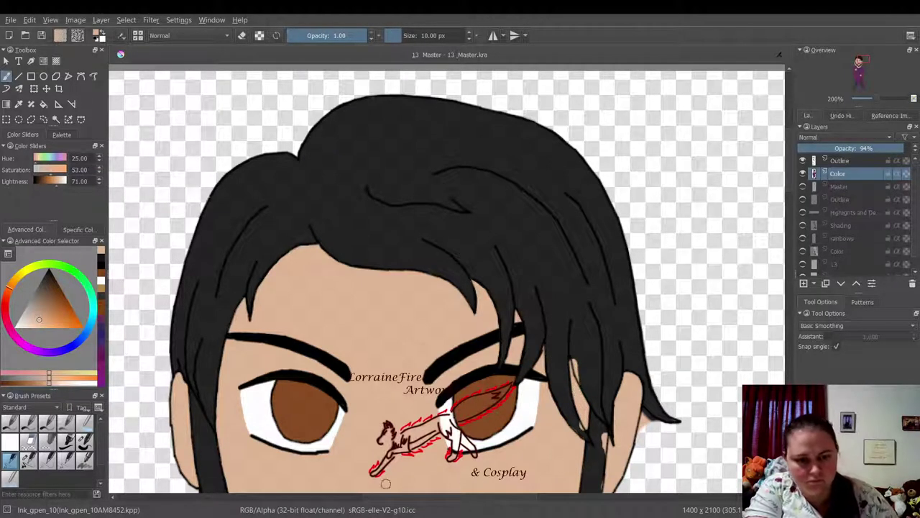
# - Restore the dark hair color along the sideburn and the hanging strands beside the ear on the picture's right
pyautogui.click(100, 264)
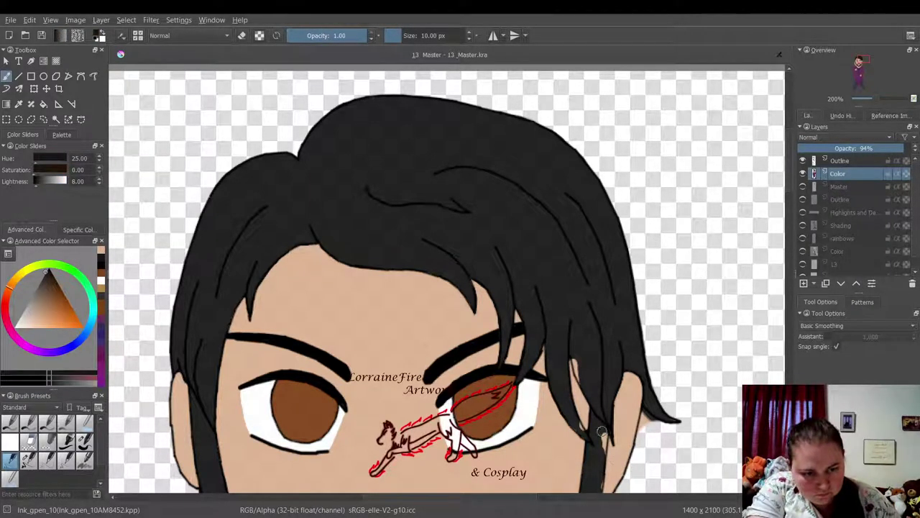
pyautogui.moveTo(602, 431); pyautogui.dragTo(596, 478)
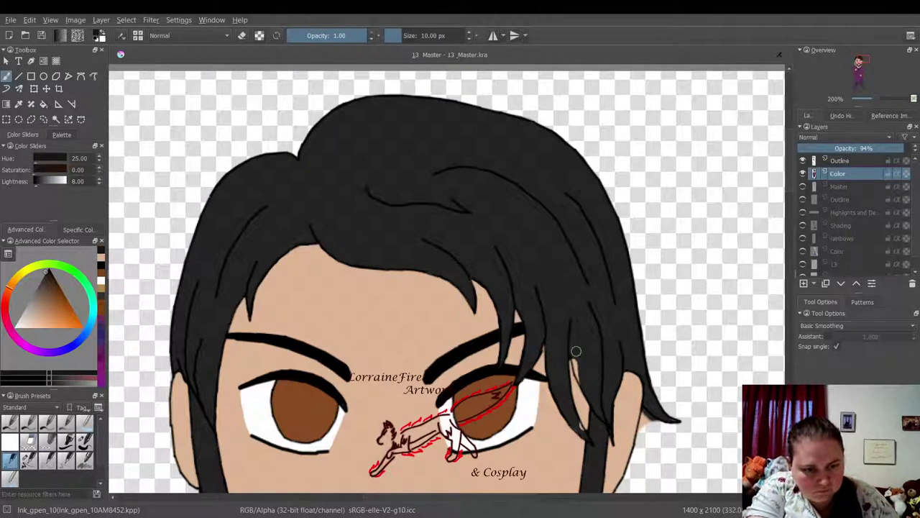
pyautogui.moveTo(576, 351); pyautogui.dragTo(582, 408)
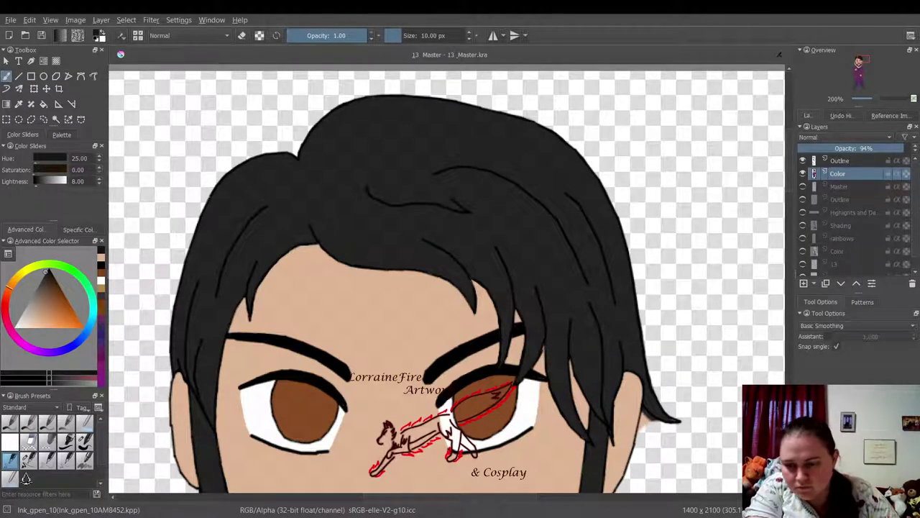
# - Erase the stray skin color outside the ear beneath the flicked strand, and return to the 10 px ink pen with skin tone
pyautogui.click(10, 442)
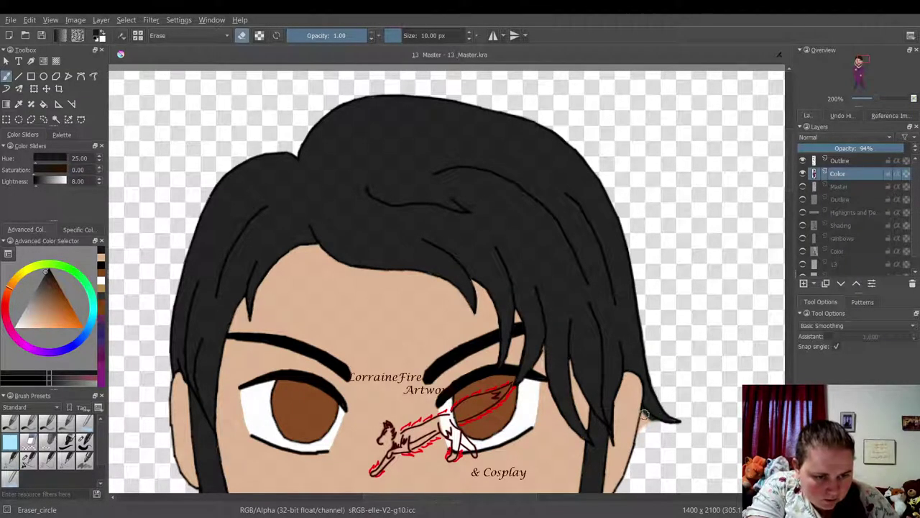
pyautogui.moveTo(641, 407)
pyautogui.mouseDown()
pyautogui.moveTo(666, 427)
pyautogui.moveTo(648, 424)
pyautogui.mouseUp()
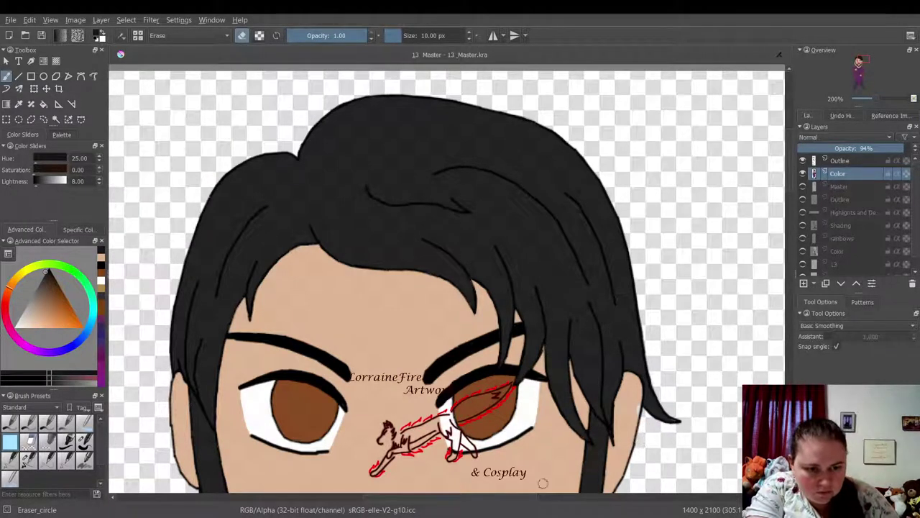
pyautogui.click(9, 460)
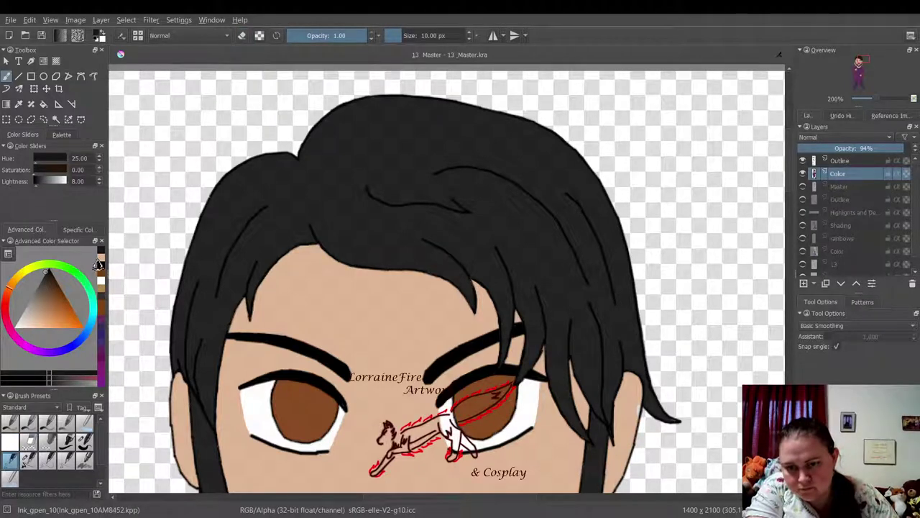
pyautogui.keyDown('ctrl'); pyautogui.click(526, 298); pyautogui.keyUp('ctrl')
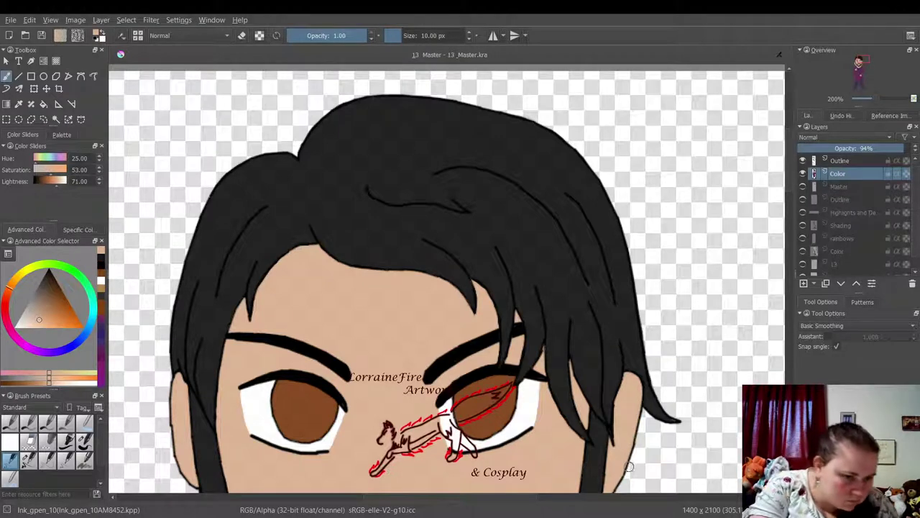
# - Fill the tip of the flicked strand beside the ear with the dark hair color using the 5 px precision ink brush
pyautogui.click(66, 460)
pyautogui.click(100, 257)
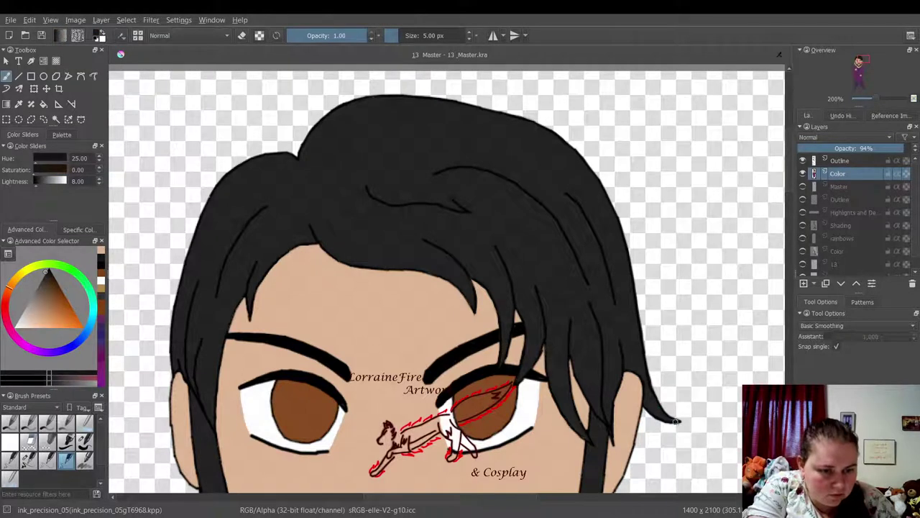
pyautogui.moveTo(673, 420); pyautogui.dragTo(664, 426)
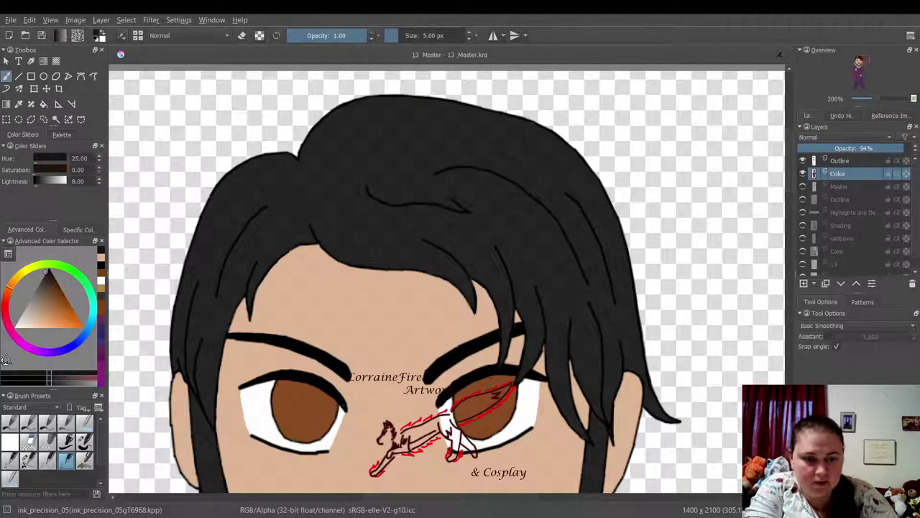
# - Trim the beard along the cheek on the picture's left and the moustache's upper edge with skin tone using the 10 px ink pen
pyautogui.click(10, 458)
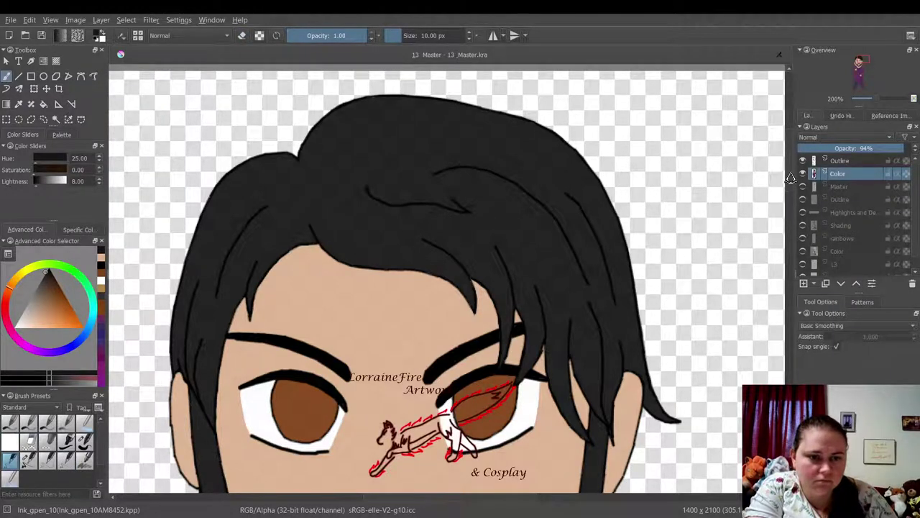
pyautogui.scroll(-2, 790, 183)
pyautogui.moveTo(790, 183); pyautogui.dragTo(799, 240)
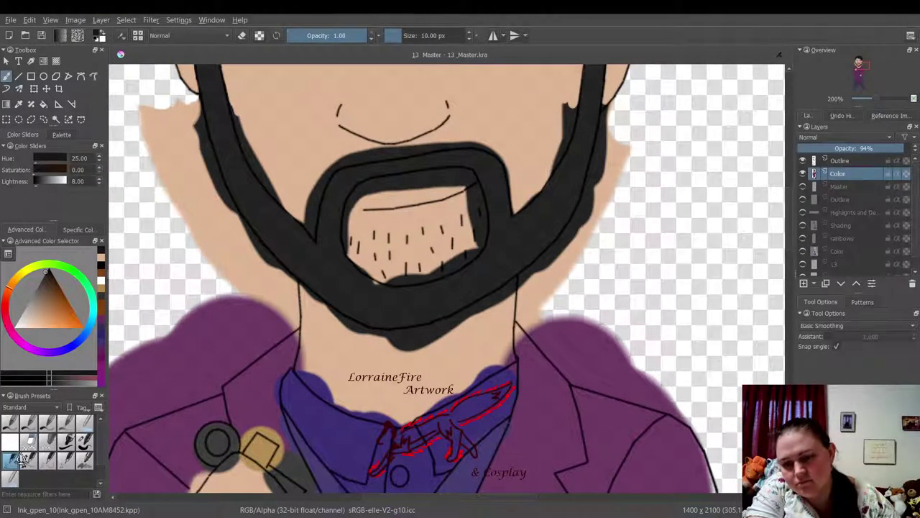
pyautogui.click(100, 267)
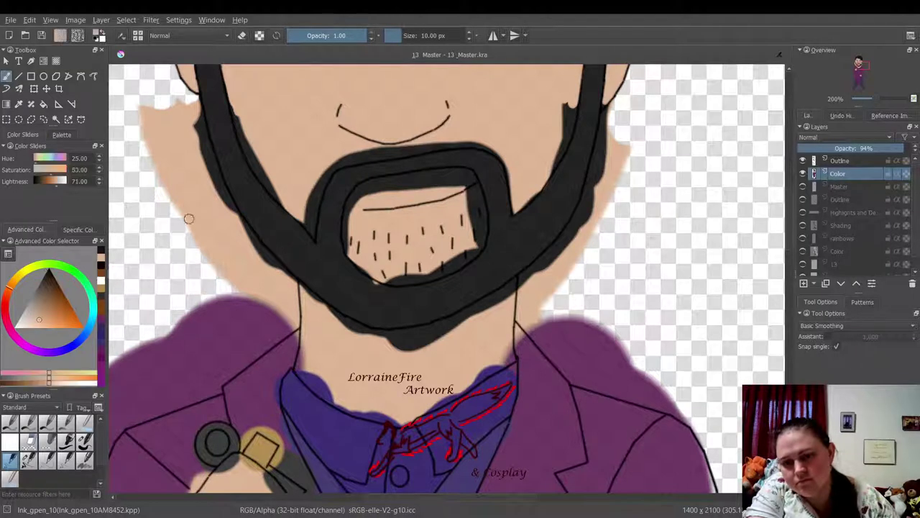
pyautogui.moveTo(309, 231)
pyautogui.mouseDown()
pyautogui.moveTo(325, 175)
pyautogui.moveTo(310, 238)
pyautogui.moveTo(297, 215)
pyautogui.moveTo(306, 193)
pyautogui.moveTo(279, 196)
pyautogui.moveTo(286, 207)
pyautogui.moveTo(244, 141)
pyautogui.moveTo(248, 155)
pyautogui.moveTo(239, 117)
pyautogui.mouseUp()
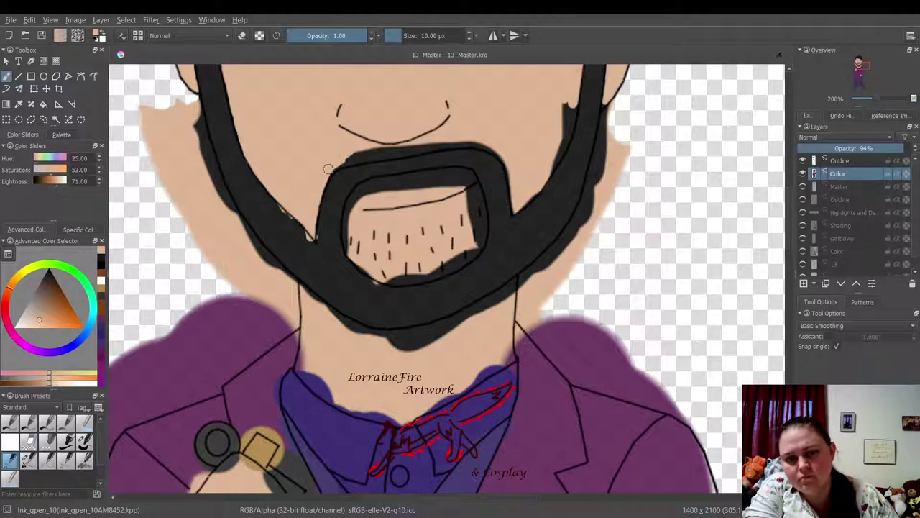
pyautogui.moveTo(328, 172)
pyautogui.mouseDown()
pyautogui.moveTo(370, 150)
pyautogui.moveTo(338, 161)
pyautogui.moveTo(471, 141)
pyautogui.moveTo(359, 159)
pyautogui.moveTo(460, 140)
pyautogui.mouseUp()
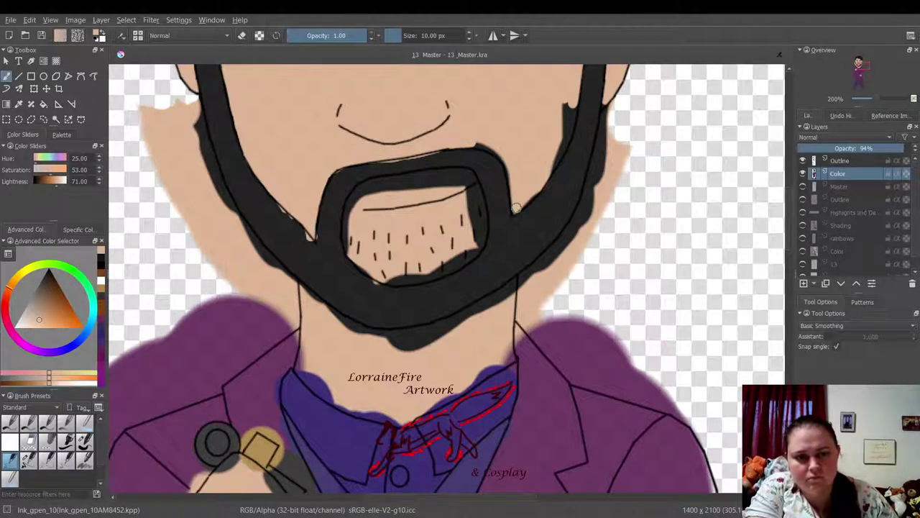
# - Paint skin tone along the moustache's outer corner and the beard's cheek edge on the picture's right, up to the sideburn
pyautogui.moveTo(514, 194)
pyautogui.mouseDown()
pyautogui.moveTo(512, 167)
pyautogui.moveTo(514, 197)
pyautogui.moveTo(505, 163)
pyautogui.moveTo(477, 145)
pyautogui.mouseUp()
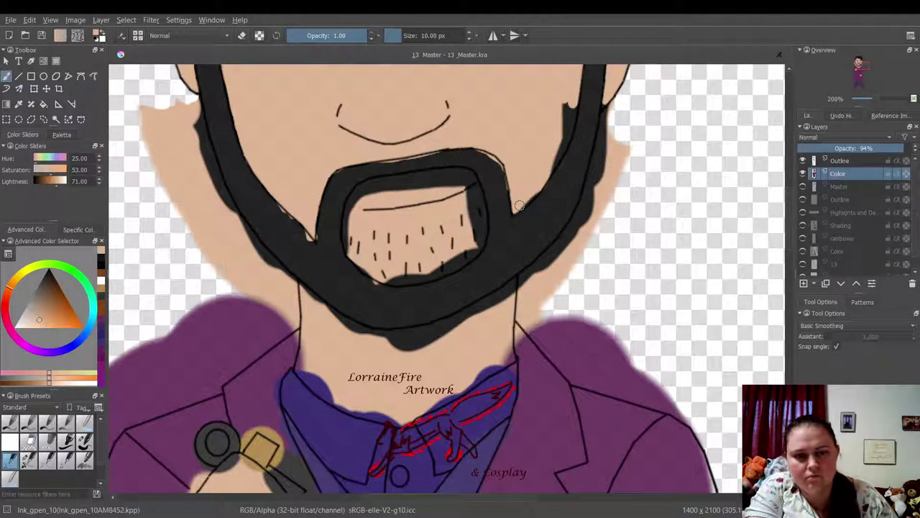
pyautogui.moveTo(517, 209)
pyautogui.mouseDown()
pyautogui.moveTo(545, 174)
pyautogui.moveTo(568, 115)
pyautogui.moveTo(567, 125)
pyautogui.mouseUp()
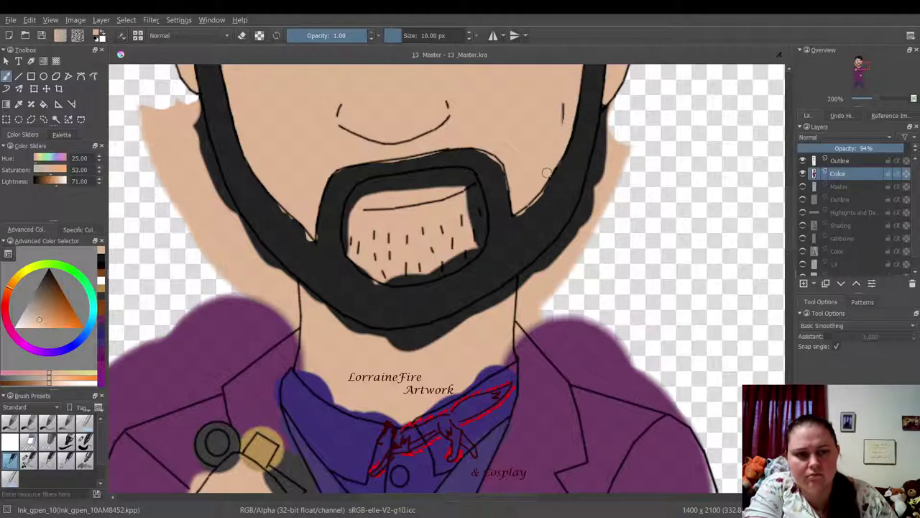
pyautogui.moveTo(548, 173); pyautogui.dragTo(562, 121)
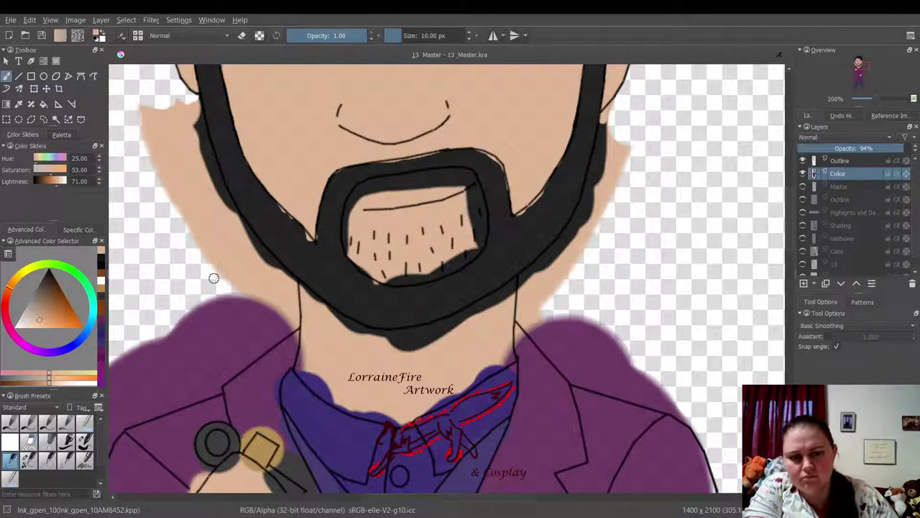
# - Fill the gaps along the upper outline of the beard and moustache with the dark hair color
pyautogui.click(101, 264)
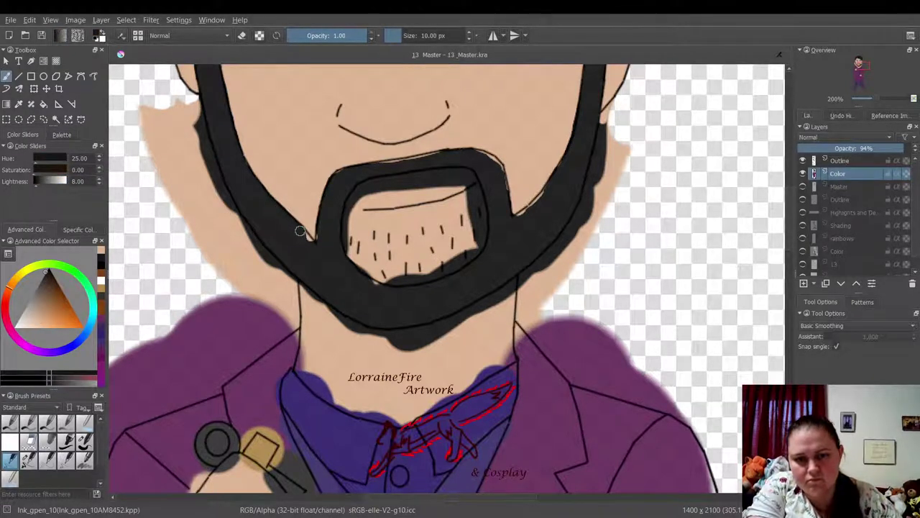
pyautogui.moveTo(300, 231); pyautogui.dragTo(320, 240)
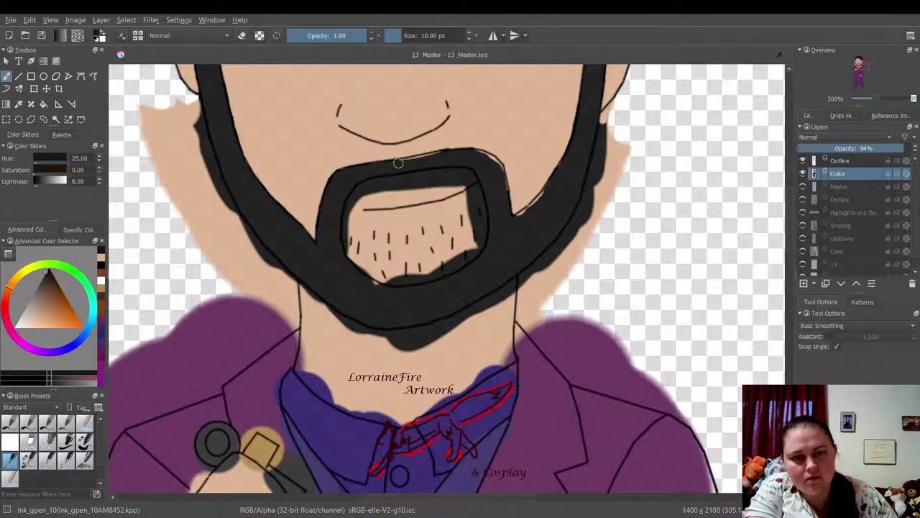
pyautogui.moveTo(398, 163); pyautogui.dragTo(411, 162)
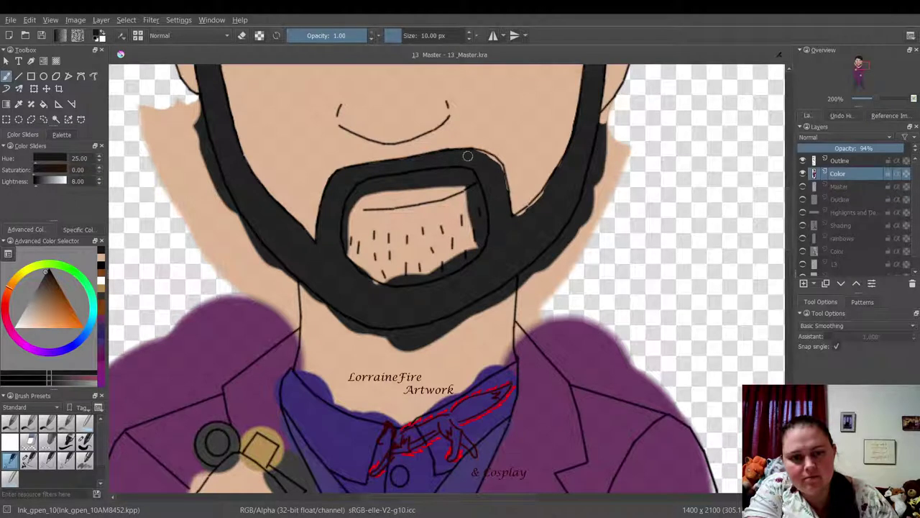
pyautogui.moveTo(471, 152)
pyautogui.mouseDown()
pyautogui.moveTo(491, 158)
pyautogui.moveTo(526, 222)
pyautogui.moveTo(551, 185)
pyautogui.moveTo(546, 192)
pyautogui.mouseUp()
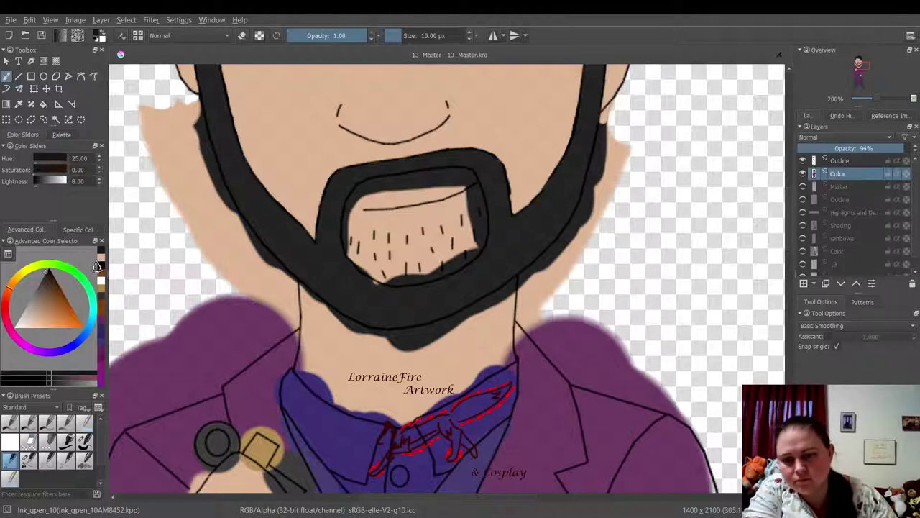
# - Paint skin tone over the dark spill inside the goatee around the mouth and chin, and touch up its inner edge with dark hair color
pyautogui.keyDown('ctrl'); pyautogui.click(187, 244); pyautogui.keyUp('ctrl')
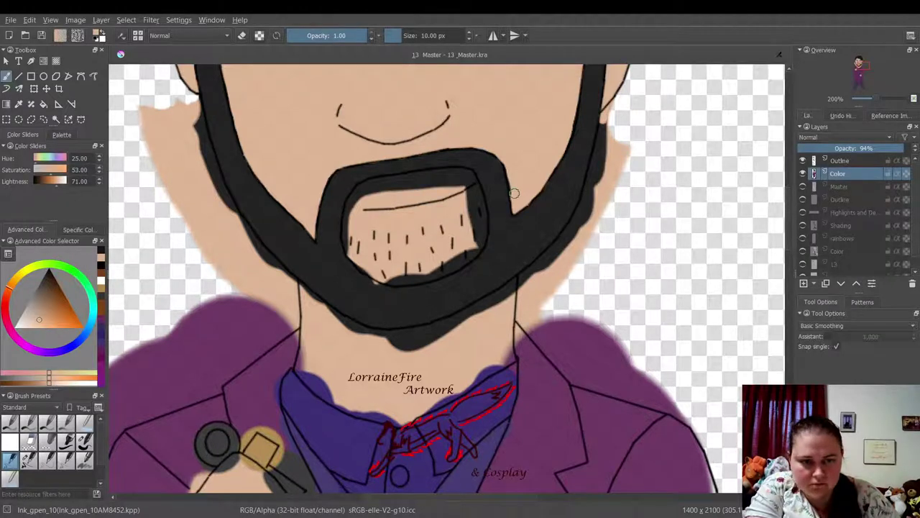
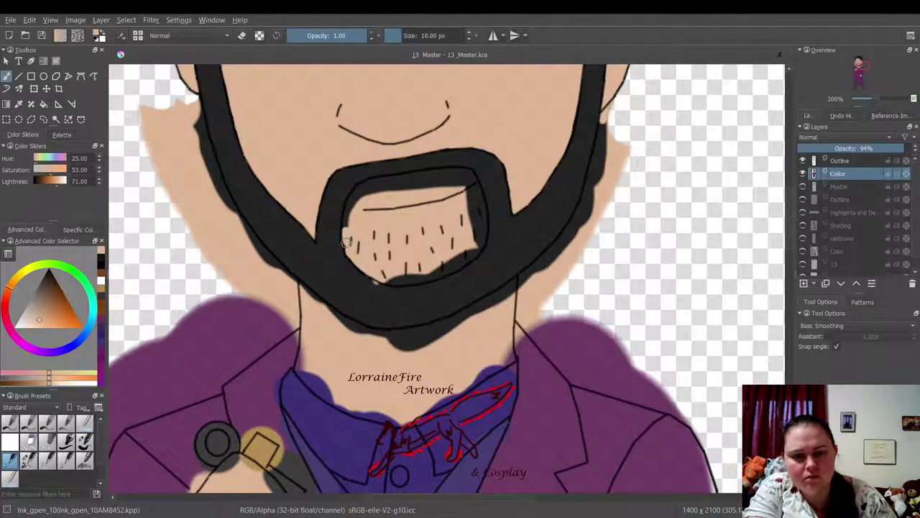
pyautogui.moveTo(346, 238)
pyautogui.mouseDown()
pyautogui.moveTo(371, 183)
pyautogui.moveTo(463, 172)
pyautogui.moveTo(480, 217)
pyautogui.moveTo(483, 209)
pyautogui.moveTo(478, 186)
pyautogui.moveTo(476, 253)
pyautogui.moveTo(456, 266)
pyautogui.moveTo(389, 276)
pyautogui.moveTo(392, 283)
pyautogui.moveTo(459, 259)
pyautogui.mouseUp()
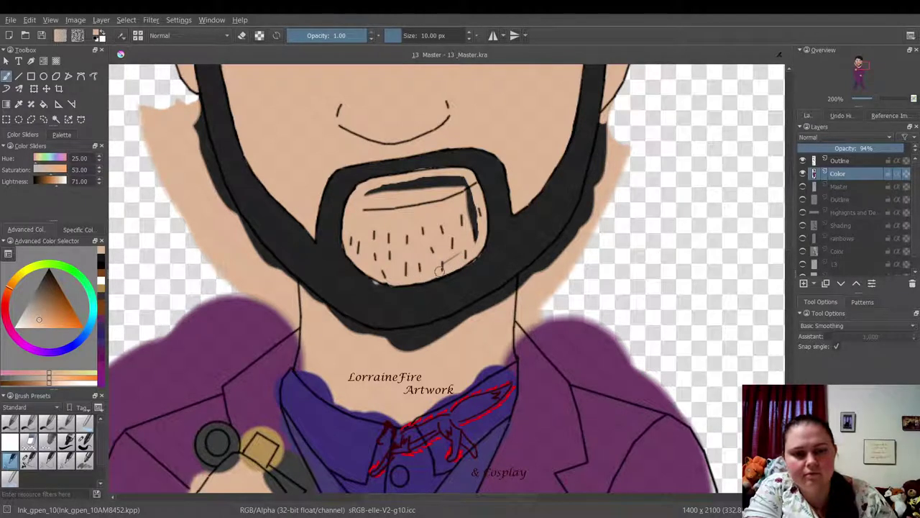
pyautogui.moveTo(435, 273)
pyautogui.mouseDown()
pyautogui.moveTo(443, 270)
pyautogui.moveTo(392, 281)
pyautogui.mouseUp()
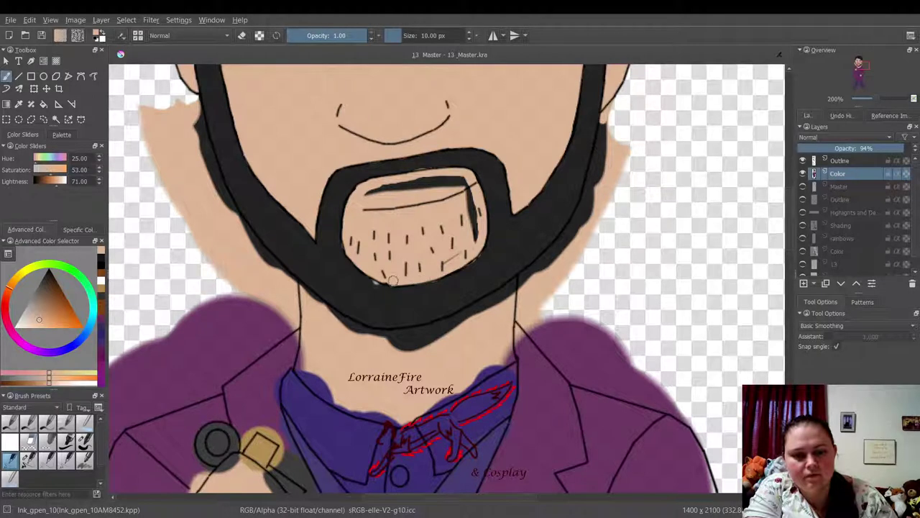
pyautogui.moveTo(447, 262)
pyautogui.mouseDown()
pyautogui.moveTo(478, 243)
pyautogui.moveTo(463, 181)
pyautogui.moveTo(471, 190)
pyautogui.moveTo(426, 182)
pyautogui.moveTo(439, 178)
pyautogui.moveTo(467, 185)
pyautogui.moveTo(367, 194)
pyautogui.moveTo(428, 177)
pyautogui.moveTo(435, 186)
pyautogui.moveTo(392, 187)
pyautogui.mouseUp()
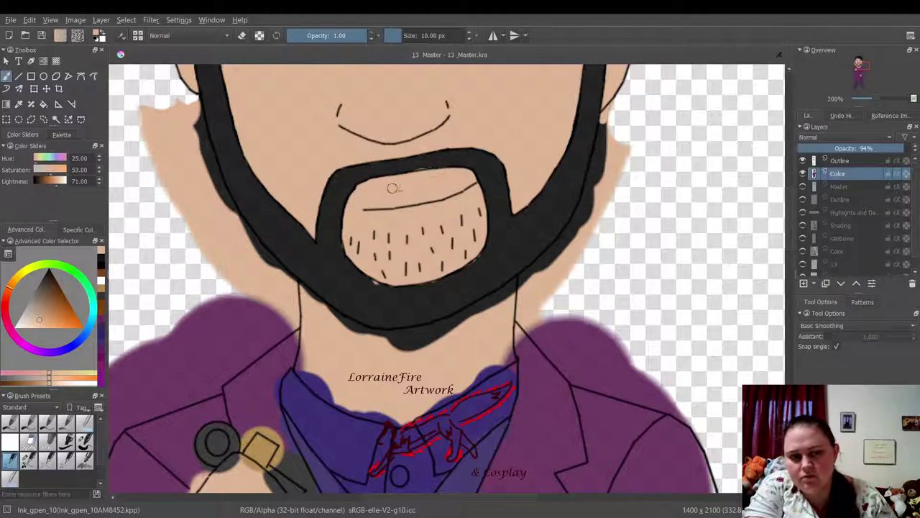
pyautogui.click(100, 259)
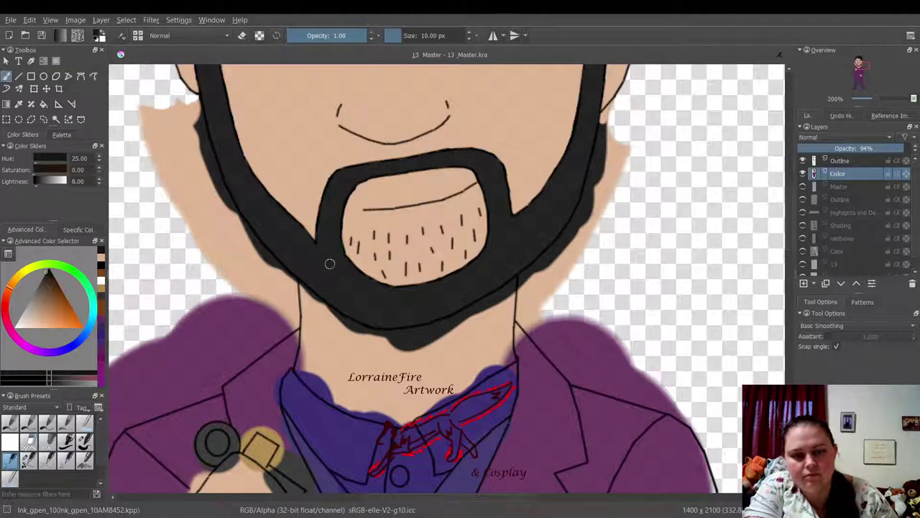
# - Erase the color spilling outside the beard, neck and shoulders, using the circle eraser and the 50 px fill circle in erase mode
pyautogui.click(12, 440)
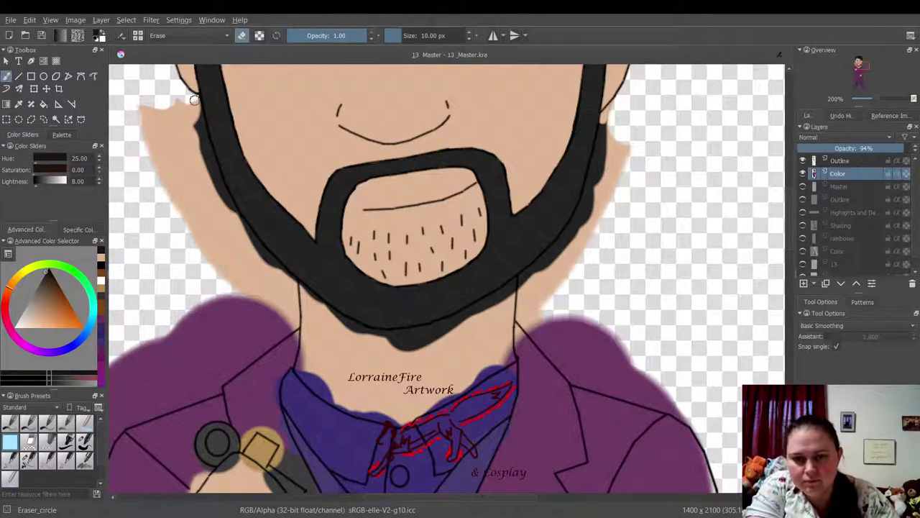
pyautogui.moveTo(194, 99); pyautogui.dragTo(205, 148)
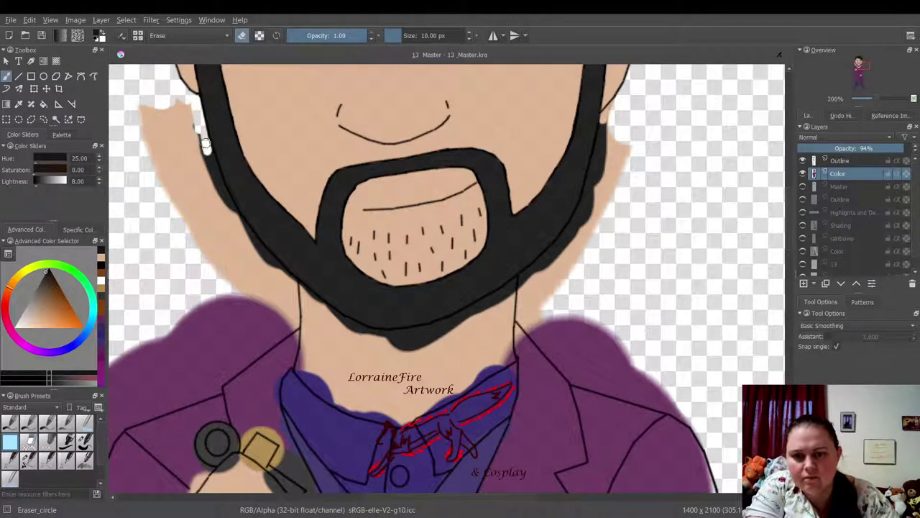
pyautogui.click(84, 440)
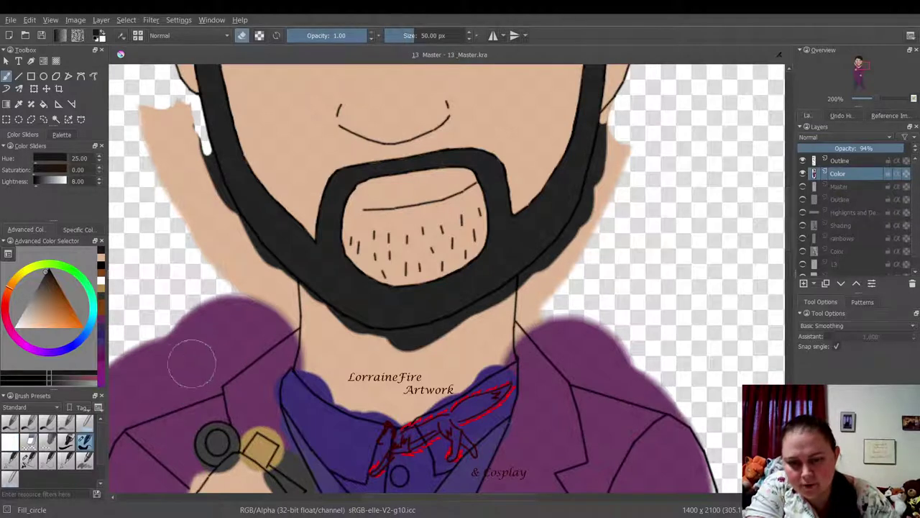
pyautogui.moveTo(133, 366)
pyautogui.mouseDown()
pyautogui.moveTo(126, 406)
pyautogui.moveTo(196, 377)
pyautogui.moveTo(278, 315)
pyautogui.moveTo(278, 296)
pyautogui.moveTo(250, 270)
pyautogui.moveTo(271, 285)
pyautogui.moveTo(209, 214)
pyautogui.moveTo(252, 273)
pyautogui.moveTo(228, 257)
pyautogui.moveTo(172, 141)
pyautogui.moveTo(173, 119)
pyautogui.moveTo(246, 302)
pyautogui.moveTo(207, 338)
pyautogui.moveTo(153, 353)
pyautogui.moveTo(219, 293)
pyautogui.moveTo(153, 104)
pyautogui.mouseUp()
pyautogui.moveTo(597, 324)
pyautogui.mouseDown()
pyautogui.moveTo(600, 350)
pyautogui.moveTo(567, 340)
pyautogui.moveTo(537, 308)
pyautogui.moveTo(540, 289)
pyautogui.moveTo(557, 275)
pyautogui.moveTo(541, 283)
pyautogui.moveTo(576, 265)
pyautogui.moveTo(557, 277)
pyautogui.moveTo(605, 196)
pyautogui.moveTo(603, 210)
pyautogui.moveTo(614, 172)
pyautogui.moveTo(598, 223)
pyautogui.moveTo(629, 118)
pyautogui.mouseUp()
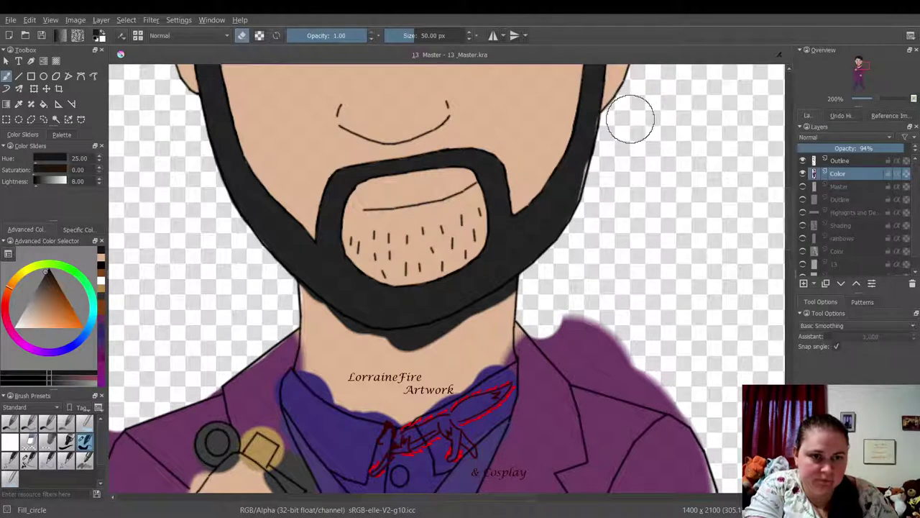
pyautogui.moveTo(599, 297)
pyautogui.mouseDown()
pyautogui.moveTo(549, 316)
pyautogui.moveTo(550, 326)
pyautogui.moveTo(591, 366)
pyautogui.moveTo(677, 390)
pyautogui.moveTo(670, 385)
pyautogui.moveTo(649, 381)
pyautogui.moveTo(708, 412)
pyautogui.moveTo(737, 460)
pyautogui.mouseUp()
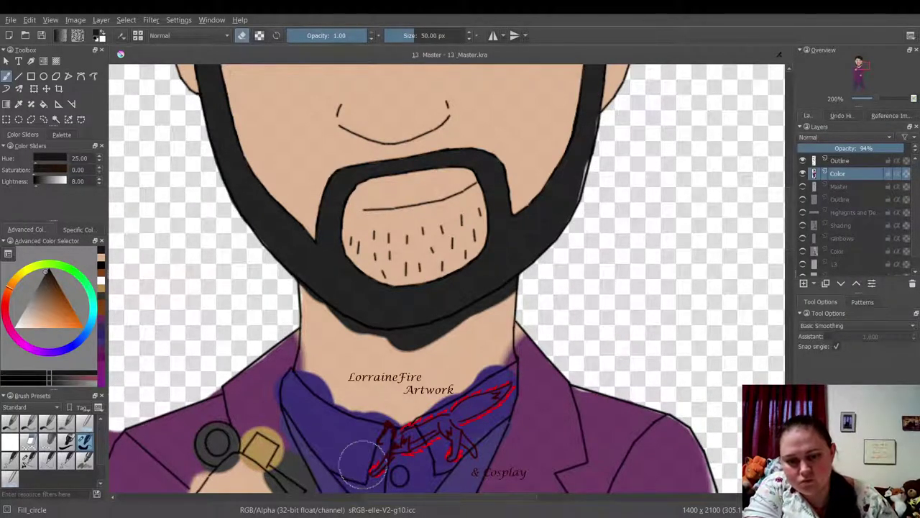
# - Erase the stray purple outside the jacket's shoulder and sleeve on the picture's left with the 50 px fill circle
pyautogui.hscroll(-3, 399, 500)
pyautogui.hscroll(-2, 400, 508)
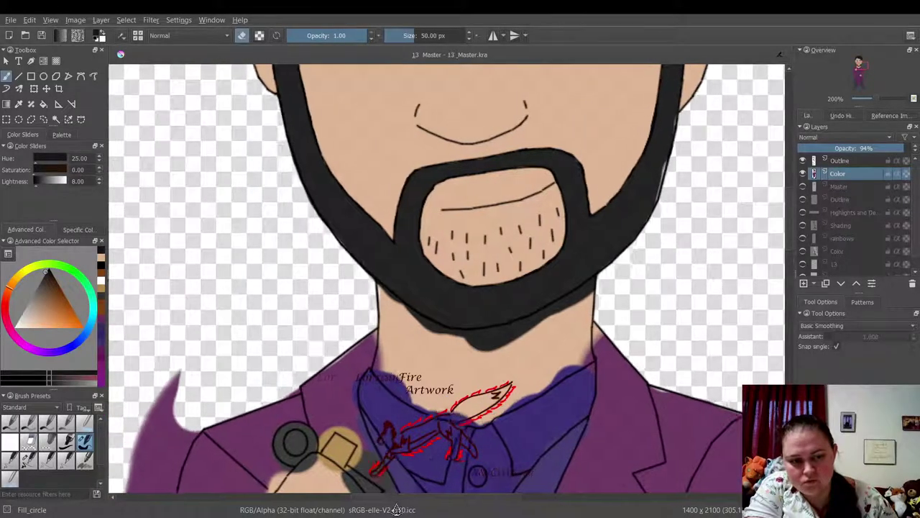
pyautogui.moveTo(230, 453)
pyautogui.mouseDown()
pyautogui.moveTo(206, 444)
pyautogui.moveTo(210, 410)
pyautogui.moveTo(180, 507)
pyautogui.moveTo(187, 471)
pyautogui.moveTo(160, 488)
pyautogui.moveTo(216, 353)
pyautogui.mouseUp()
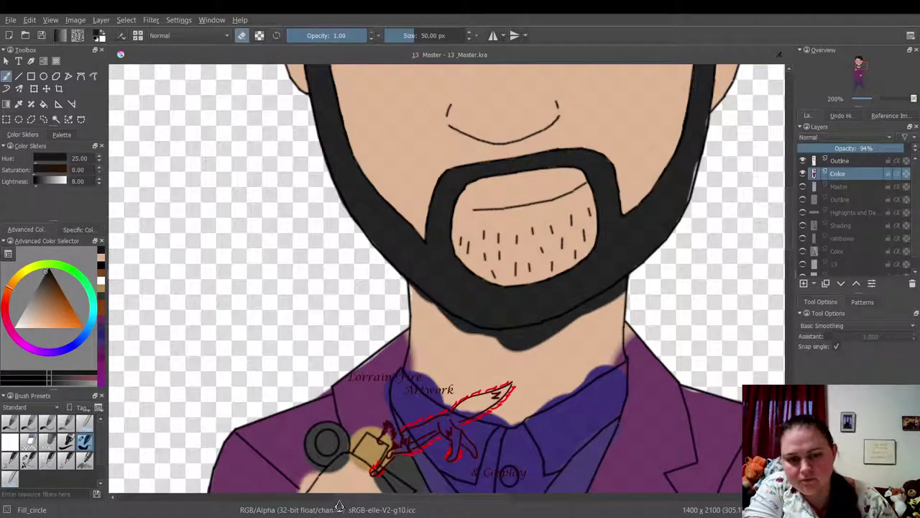
# - Fill the gaps along the beard's outer edge on the picture's right with dark hair color using the 10 px ink pen
pyautogui.hscroll(3, 330, 508)
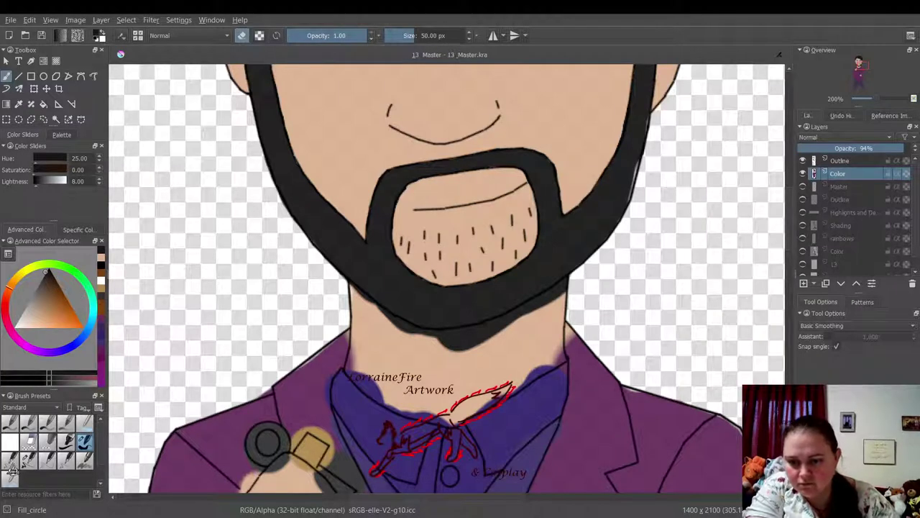
pyautogui.click(10, 461)
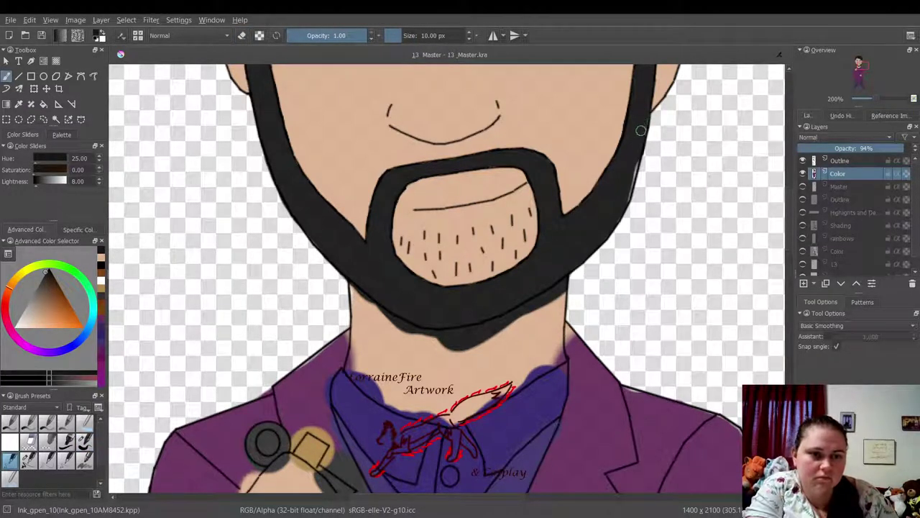
pyautogui.moveTo(640, 130)
pyautogui.mouseDown()
pyautogui.moveTo(627, 209)
pyautogui.moveTo(618, 216)
pyautogui.mouseUp()
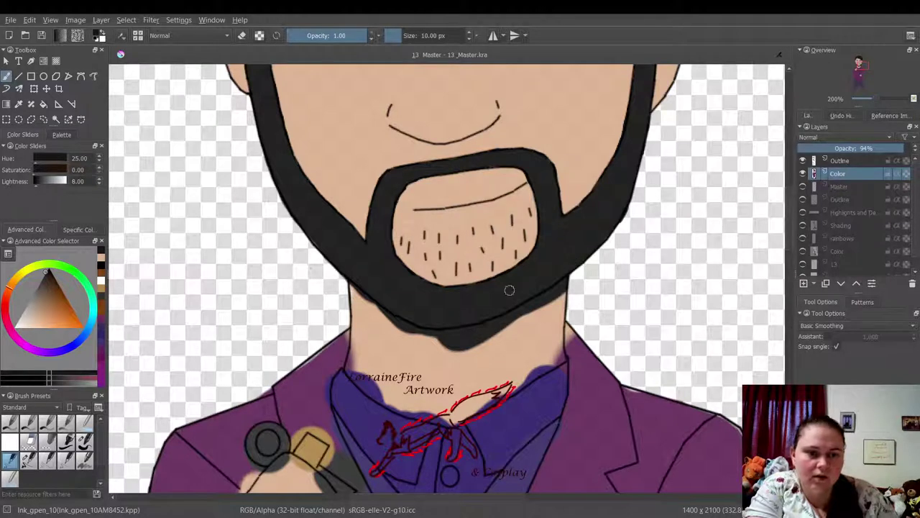
pyautogui.click(10, 443)
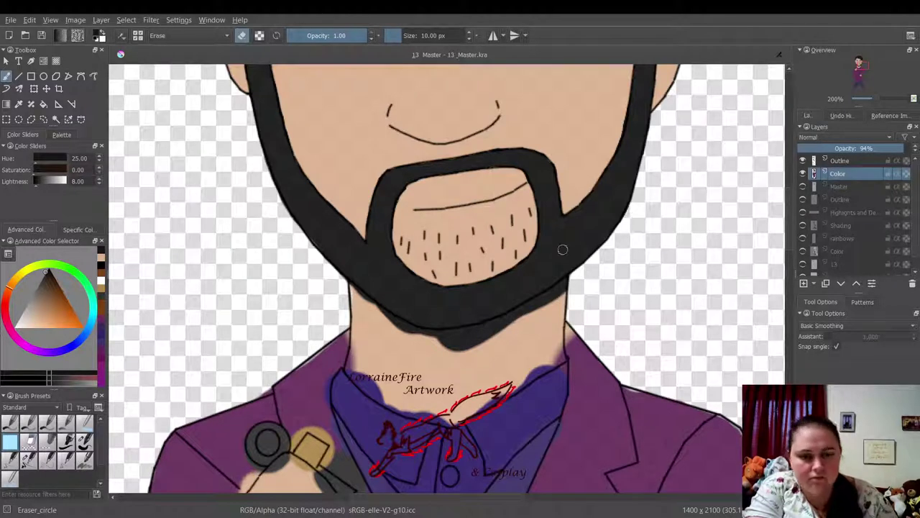
# - Paint skin tone with the 10 px ink pen along the neck's edge on the picture's left and down to the blue collar's upper outline
pyautogui.click(11, 457)
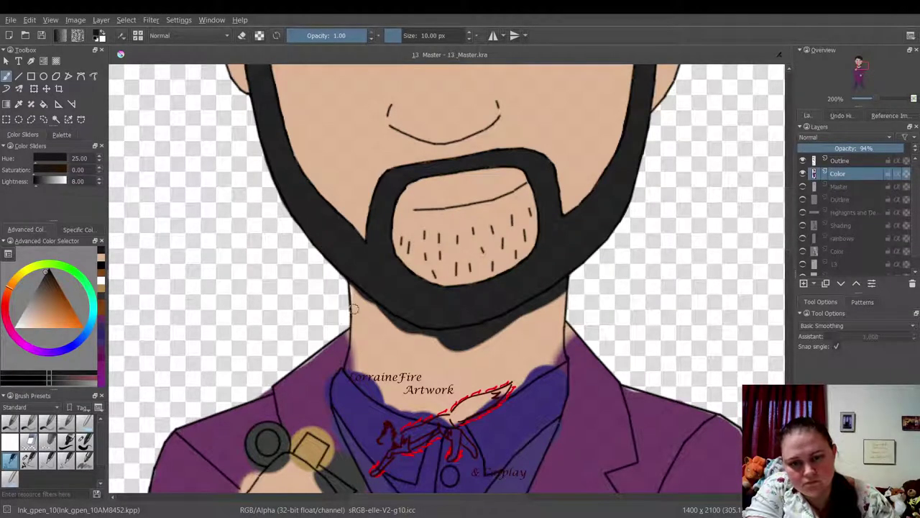
pyautogui.click(103, 258)
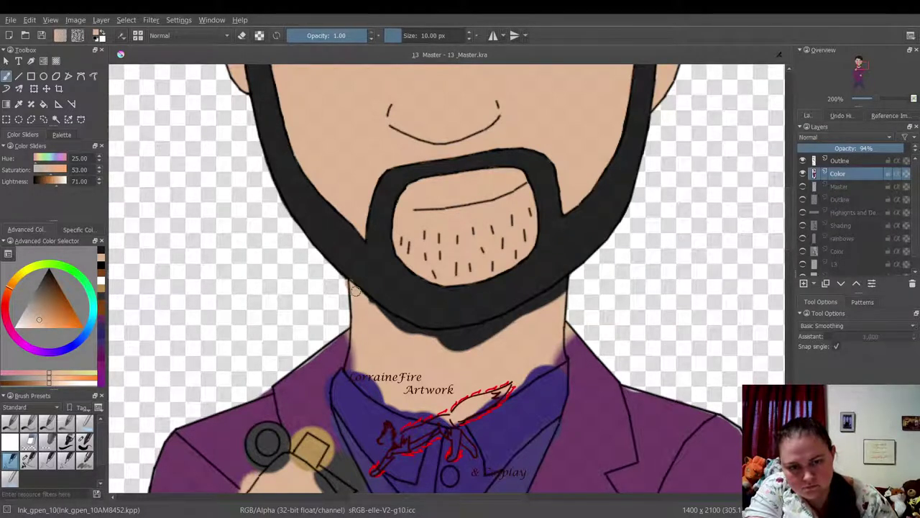
pyautogui.moveTo(364, 298)
pyautogui.mouseDown()
pyautogui.moveTo(377, 312)
pyautogui.moveTo(356, 304)
pyautogui.mouseUp()
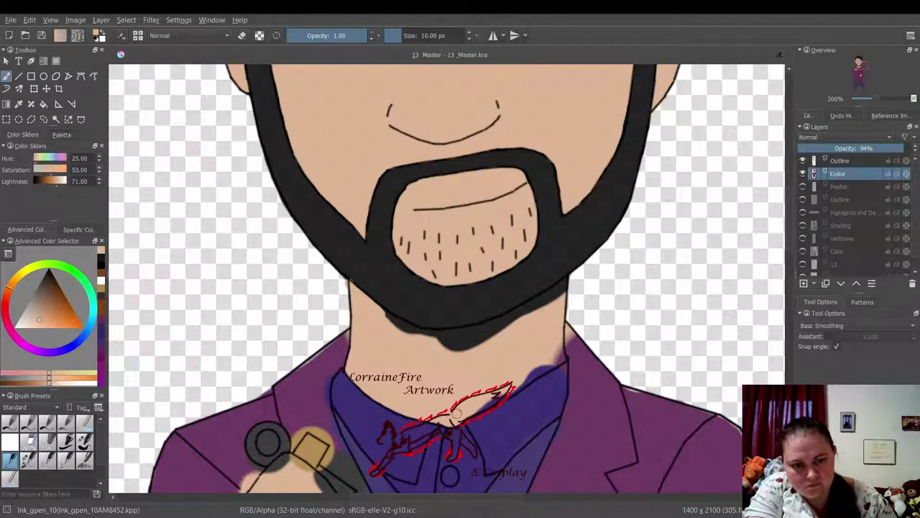
pyautogui.moveTo(467, 409)
pyautogui.mouseDown()
pyautogui.moveTo(557, 354)
pyautogui.moveTo(538, 370)
pyautogui.moveTo(560, 358)
pyautogui.mouseUp()
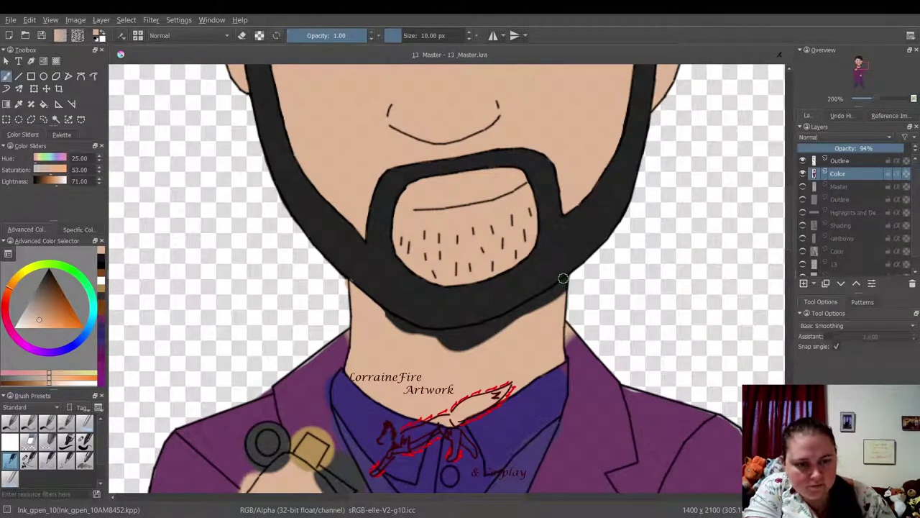
# - Trim the beard's underside to its outline with skin tone and touch up the gaps with dark hair color
pyautogui.moveTo(563, 278)
pyautogui.mouseDown()
pyautogui.moveTo(448, 343)
pyautogui.moveTo(556, 298)
pyautogui.moveTo(494, 338)
pyautogui.moveTo(437, 352)
pyautogui.moveTo(515, 328)
pyautogui.moveTo(473, 348)
pyautogui.mouseUp()
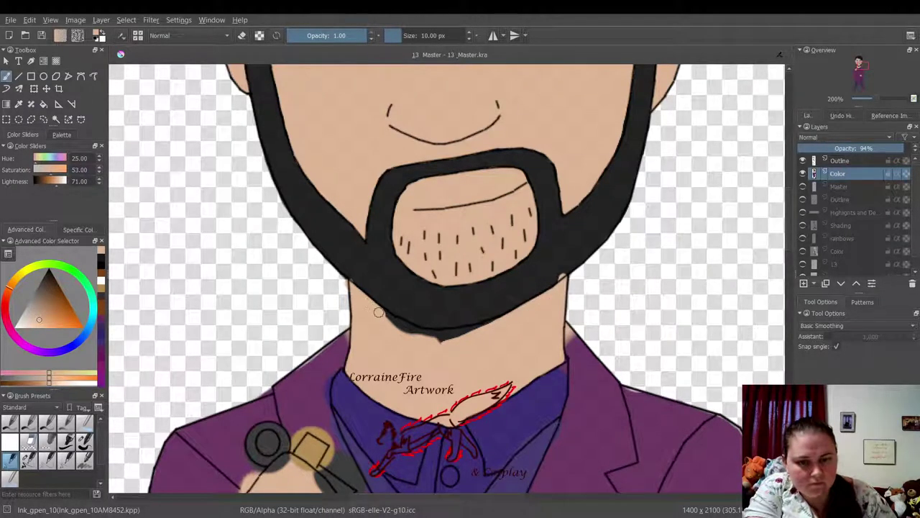
pyautogui.moveTo(376, 309)
pyautogui.mouseDown()
pyautogui.moveTo(399, 323)
pyautogui.moveTo(375, 307)
pyautogui.moveTo(417, 331)
pyautogui.moveTo(402, 324)
pyautogui.moveTo(444, 332)
pyautogui.moveTo(525, 311)
pyautogui.moveTo(455, 336)
pyautogui.moveTo(409, 334)
pyautogui.mouseUp()
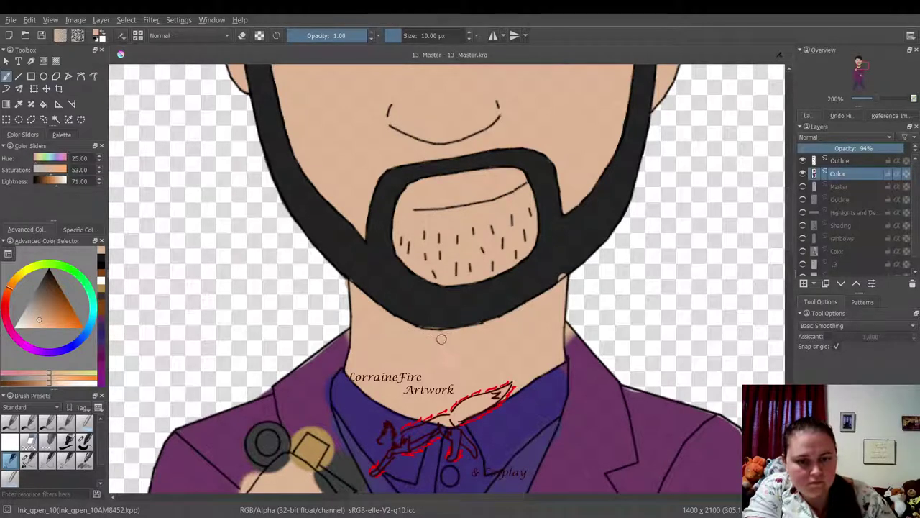
pyautogui.click(101, 258)
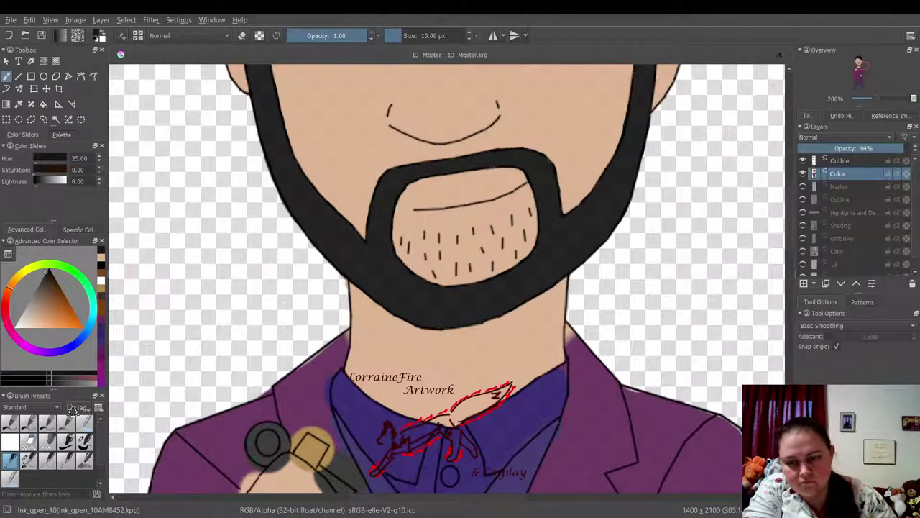
# - Paint jacket purple on the lapel at the picture's left, around the collar, black ring and gold square, and erase spill outside the shoulder
pyautogui.click(10, 445)
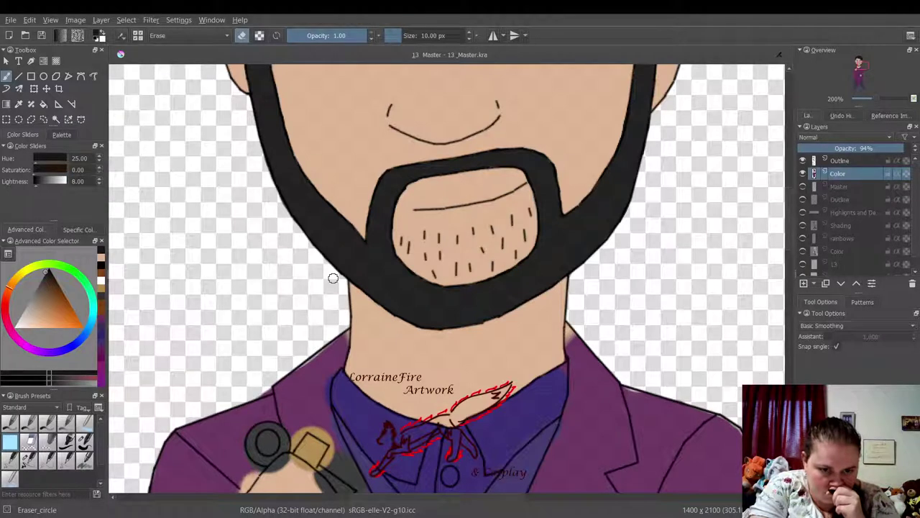
pyautogui.click(101, 326)
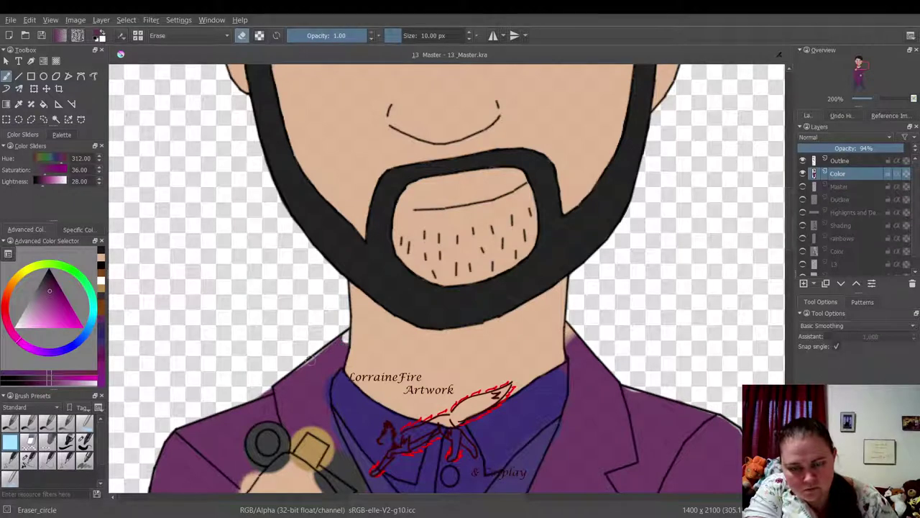
pyautogui.click(10, 460)
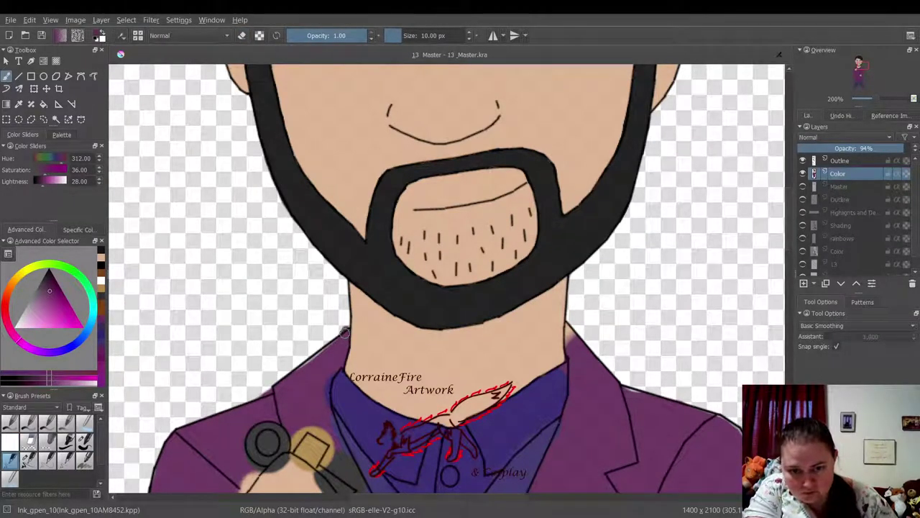
pyautogui.moveTo(337, 357); pyautogui.dragTo(327, 409)
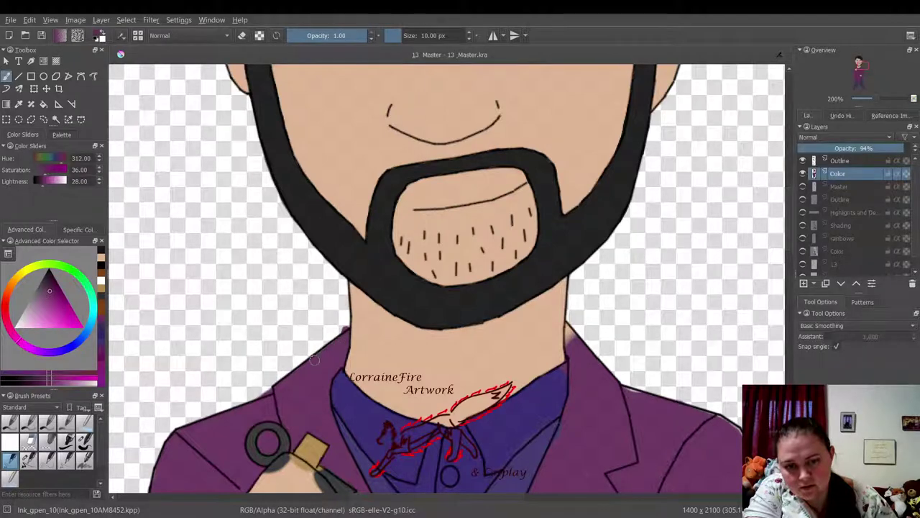
pyautogui.click(10, 441)
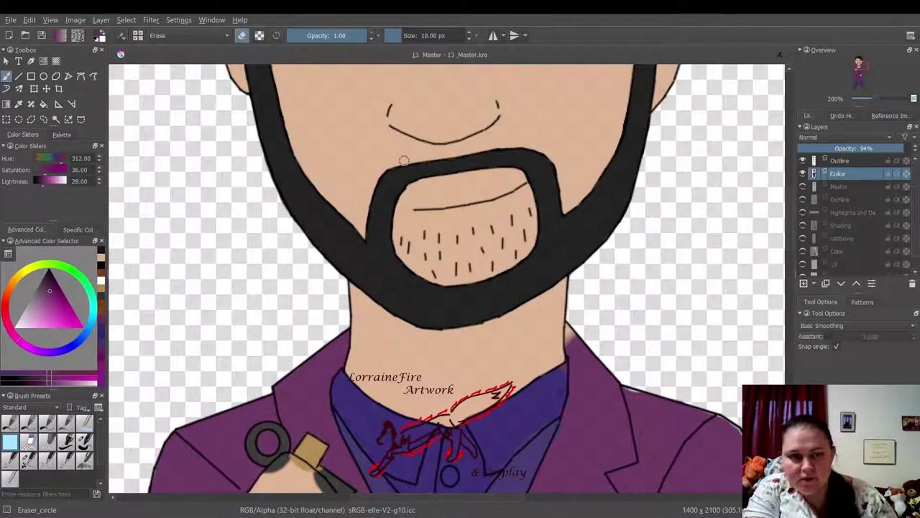
# - Set the Color layer's opacity to 100% and replace the skin tone at the lapel's top on the picture's right with jacket purple
pyautogui.moveTo(895, 148); pyautogui.dragTo(918, 148)
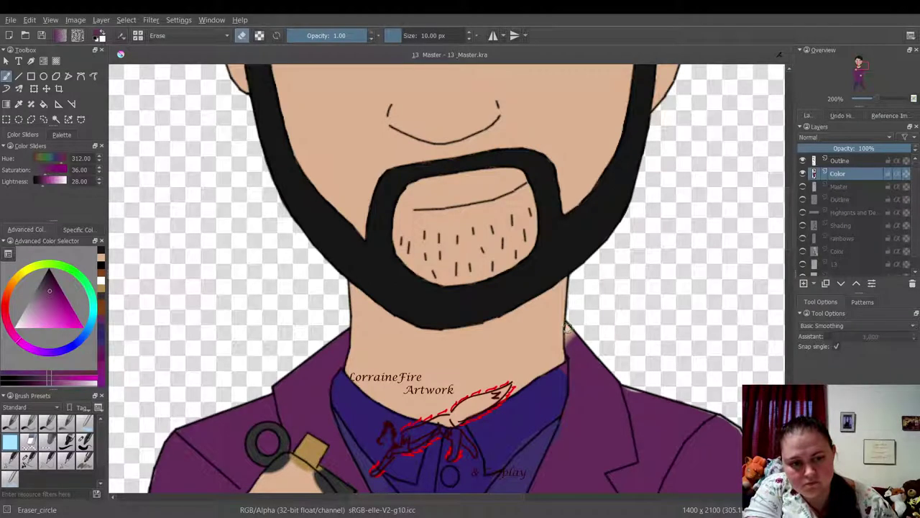
pyautogui.moveTo(568, 327); pyautogui.dragTo(576, 338)
pyautogui.click(10, 460)
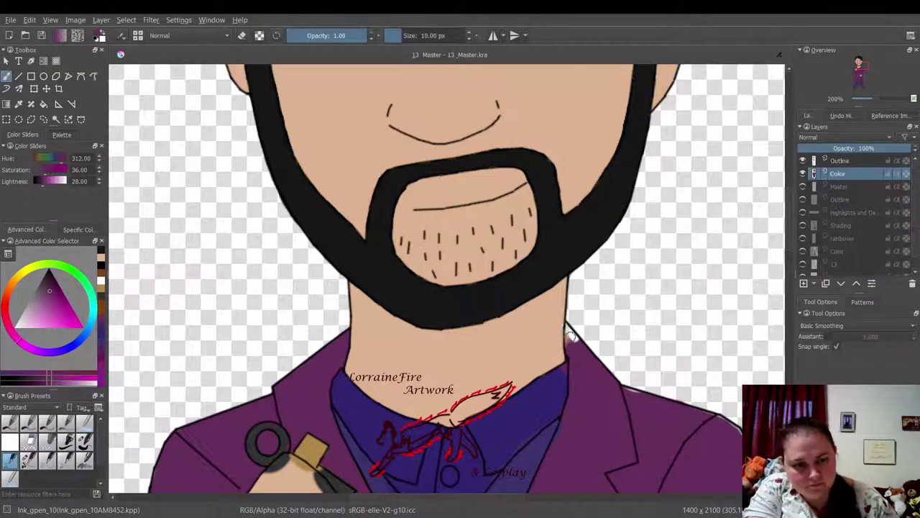
pyautogui.moveTo(568, 327); pyautogui.dragTo(571, 348)
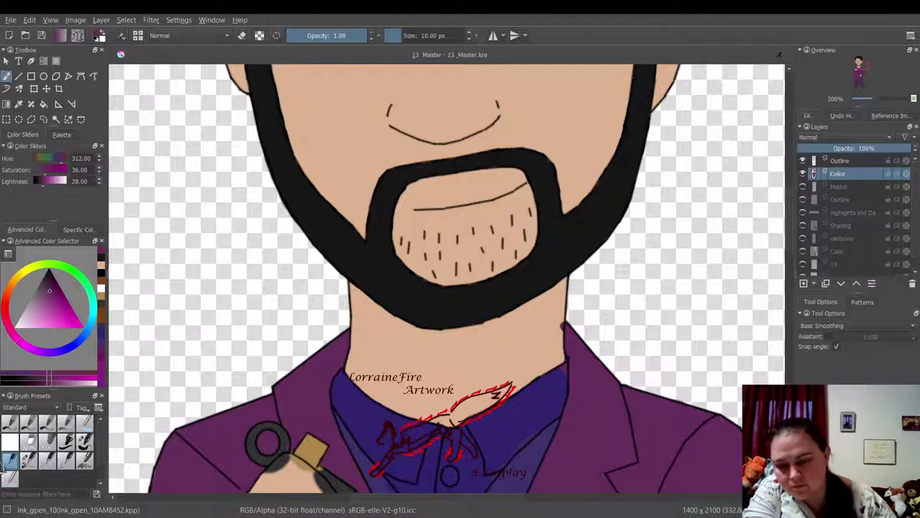
# - Erase the purple spill on the neck beside the lapel at the picture's right and repaint the spot with skin tone
pyautogui.click(10, 441)
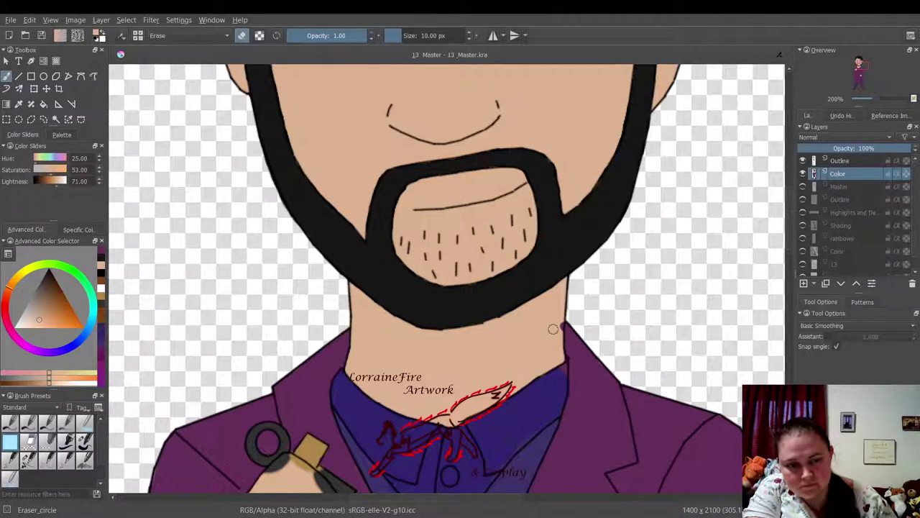
pyautogui.moveTo(558, 324); pyautogui.dragTo(556, 328)
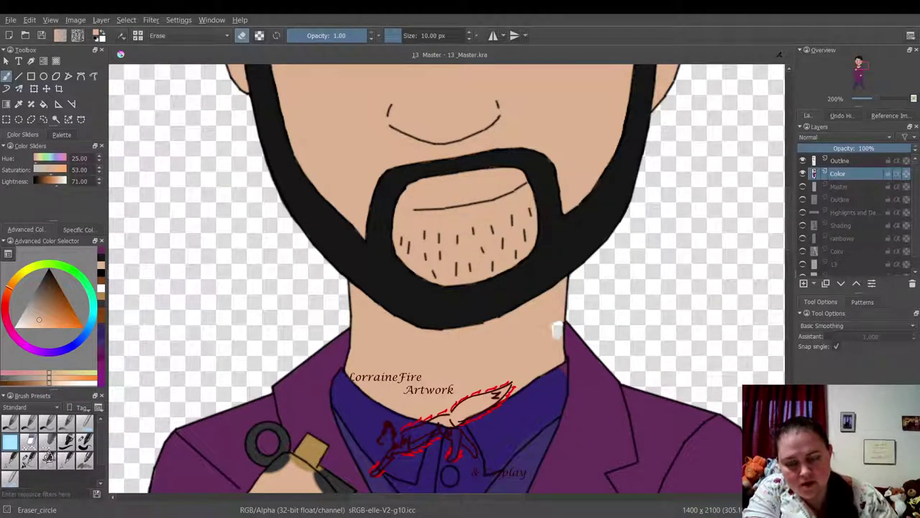
pyautogui.click(10, 460)
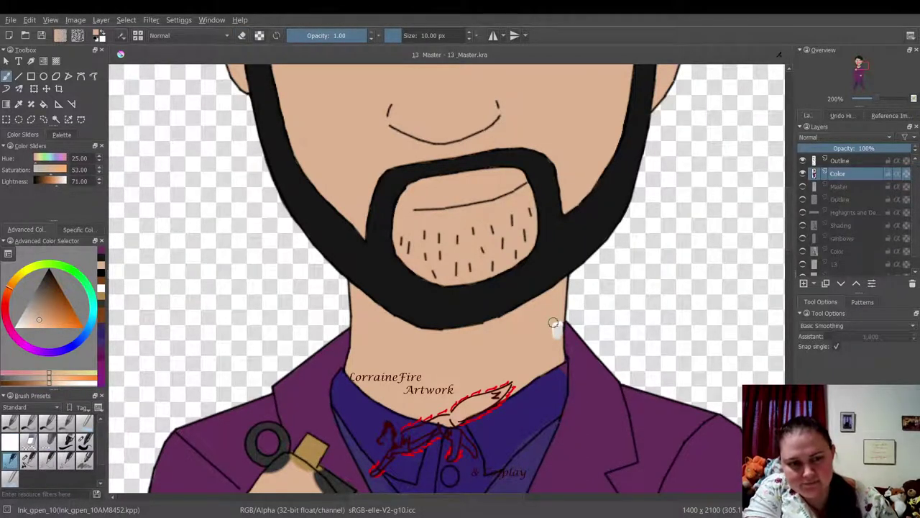
pyautogui.moveTo(555, 322); pyautogui.dragTo(558, 319)
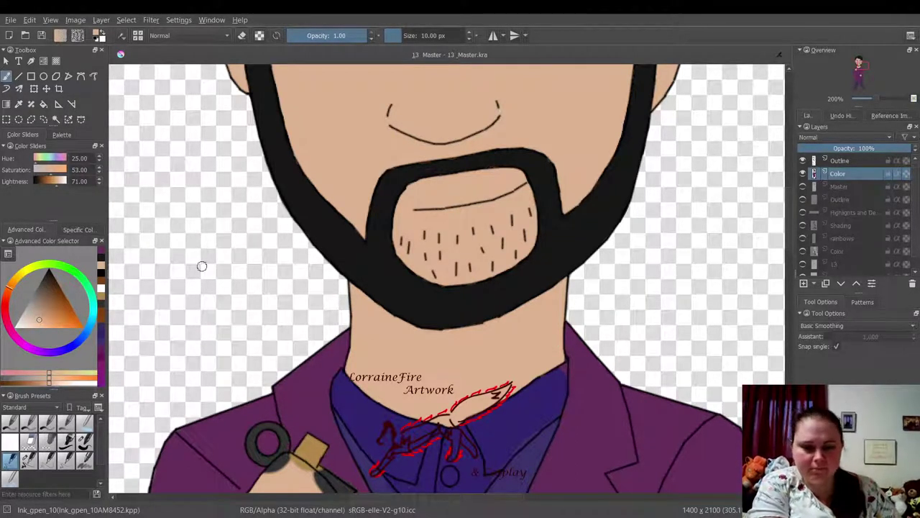
# - Touch up the blue collar's edge on the picture's right with shirt blue up to the outline
pyautogui.click(101, 330)
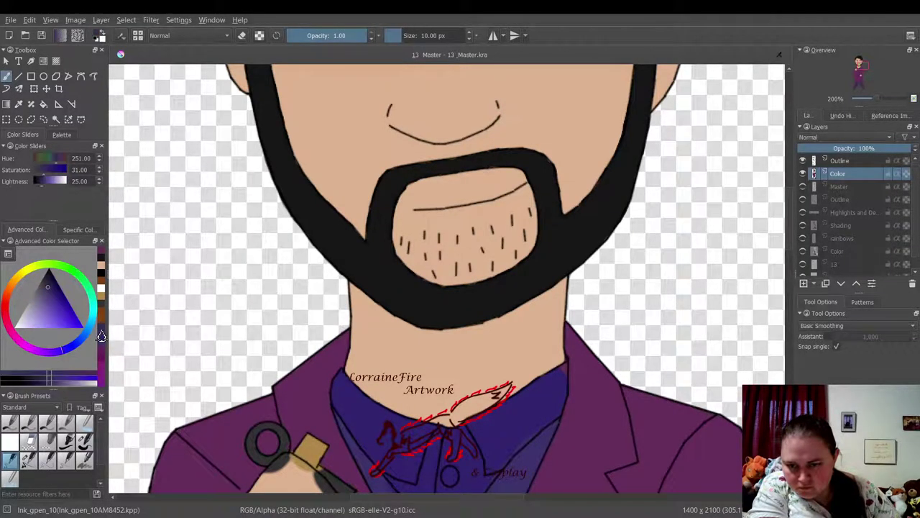
pyautogui.click(101, 344)
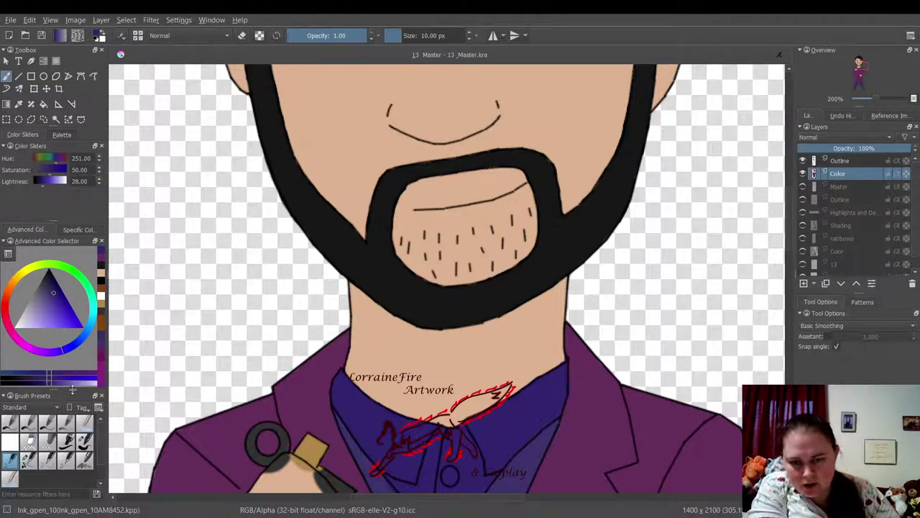
pyautogui.press('x')
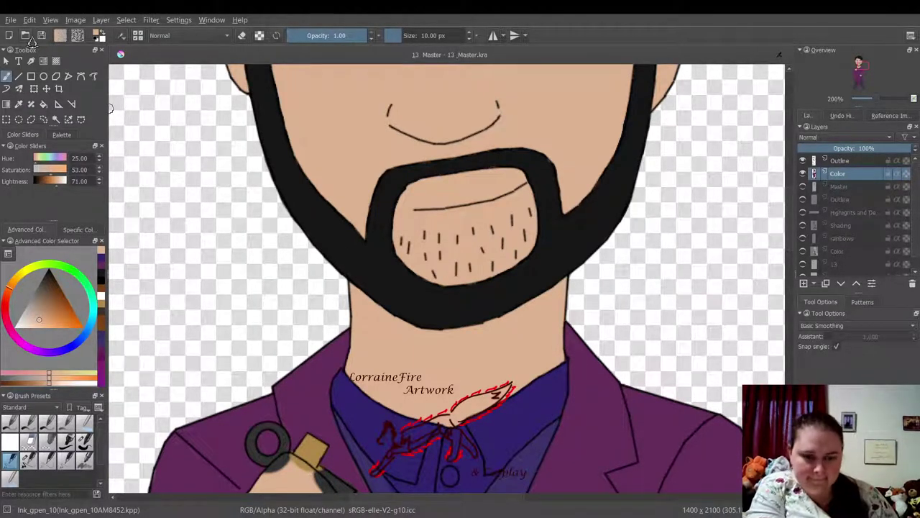
# - Fill the shirt's lower point below the button with shirt blue, covering the stray skin tone stroke there
pyautogui.scroll(-1, 787, 236)
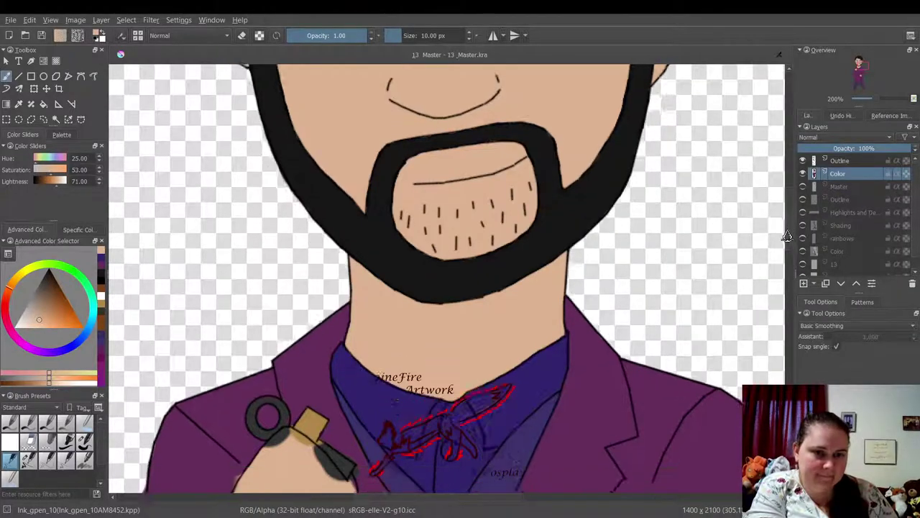
pyautogui.scroll(-5, 787, 235)
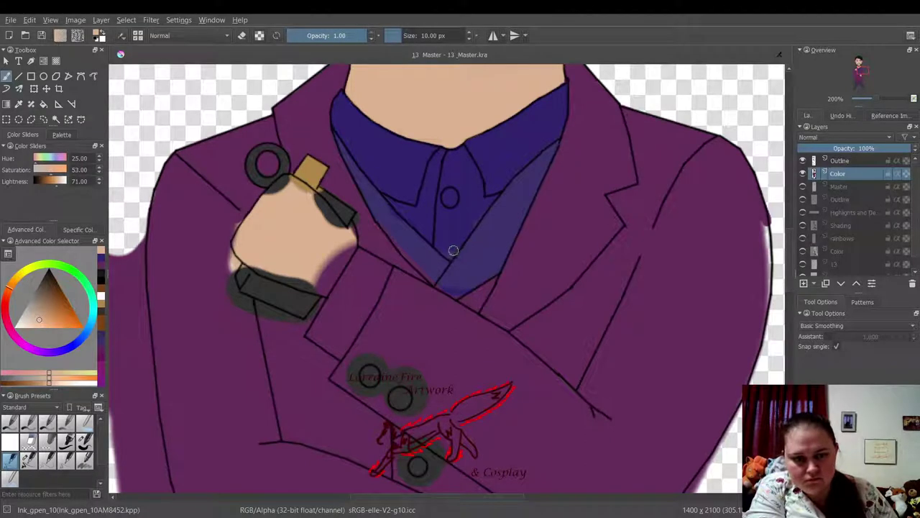
pyautogui.moveTo(453, 250)
pyautogui.mouseDown()
pyautogui.moveTo(461, 243)
pyautogui.moveTo(457, 254)
pyautogui.mouseUp()
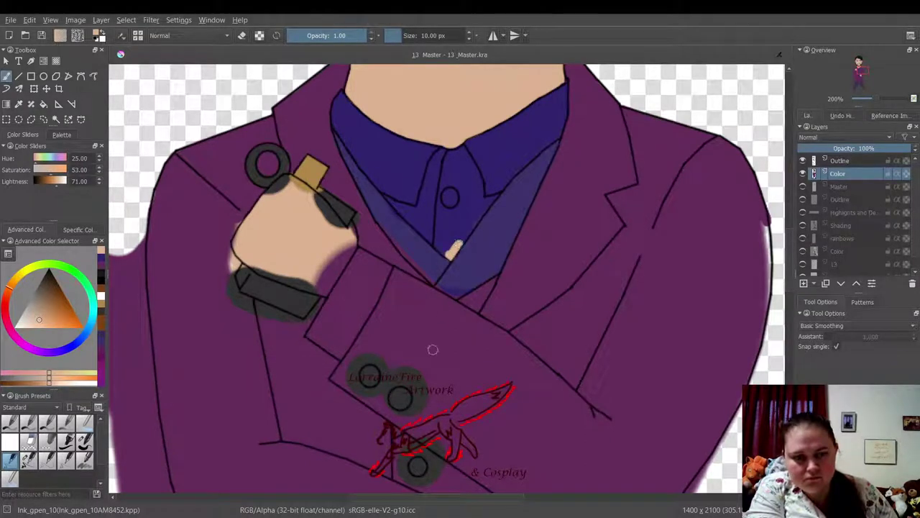
pyautogui.click(101, 265)
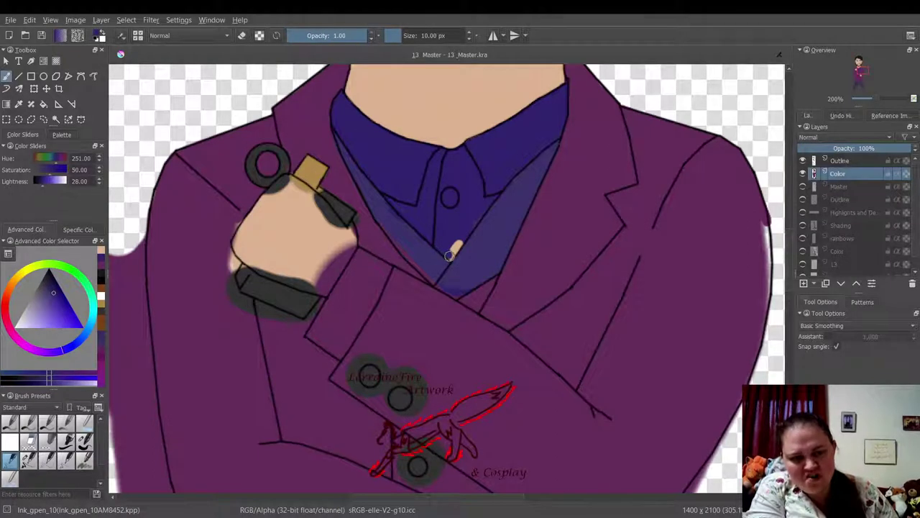
pyautogui.moveTo(449, 255); pyautogui.dragTo(460, 244)
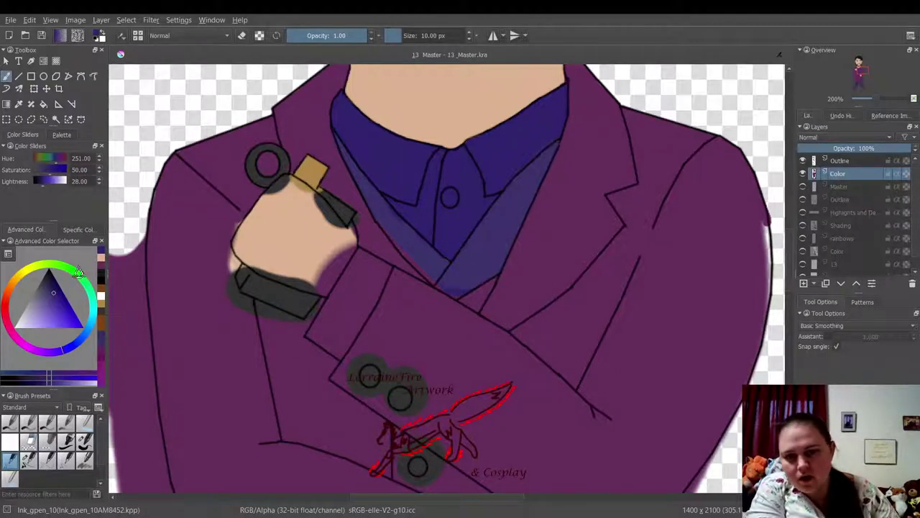
# - Paint the raised fist with skin tone out to its outline using the 10 px ink pen
pyautogui.click(100, 263)
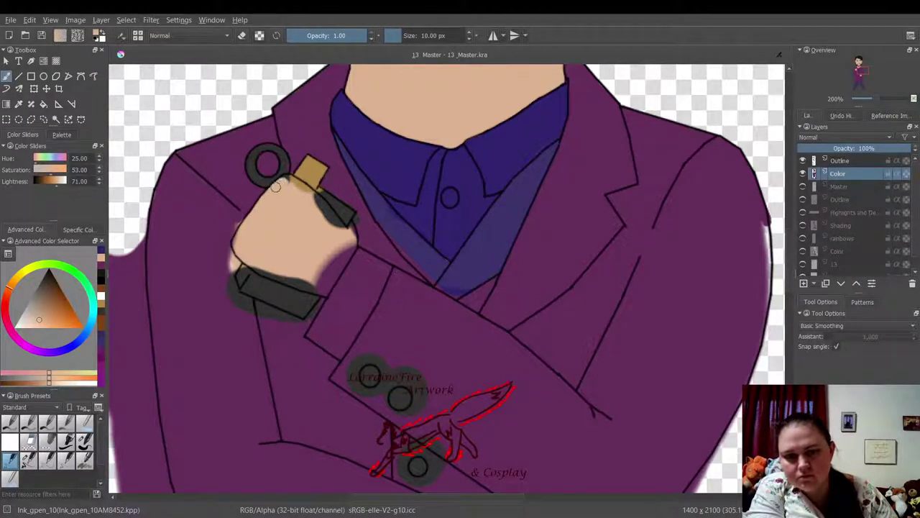
pyautogui.moveTo(294, 183)
pyautogui.mouseDown()
pyautogui.moveTo(343, 228)
pyautogui.moveTo(322, 208)
pyautogui.moveTo(333, 227)
pyautogui.moveTo(353, 230)
pyautogui.moveTo(320, 297)
pyautogui.moveTo(243, 259)
pyautogui.moveTo(321, 272)
pyautogui.moveTo(299, 276)
pyautogui.moveTo(325, 282)
pyautogui.moveTo(343, 244)
pyautogui.mouseUp()
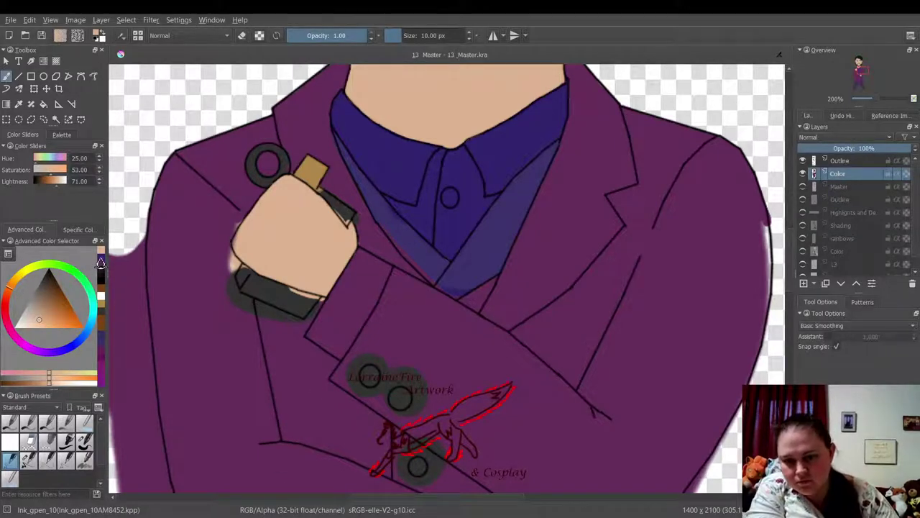
# - Sample the lighter vest blue, touch up the vest's lower tip and fill the shirt cuff at the raised wrist with it
pyautogui.keyDown('ctrl'); pyautogui.click(437, 286); pyautogui.keyUp('ctrl')
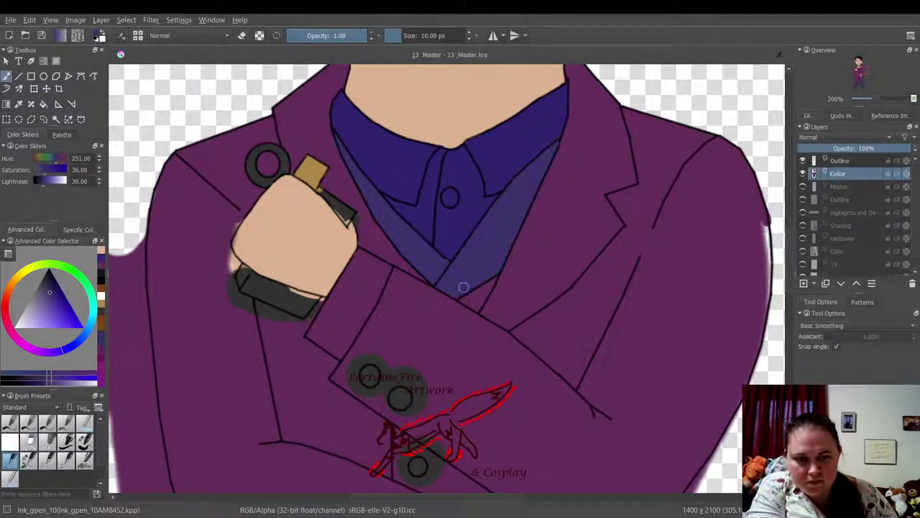
pyautogui.moveTo(463, 288); pyautogui.dragTo(465, 287)
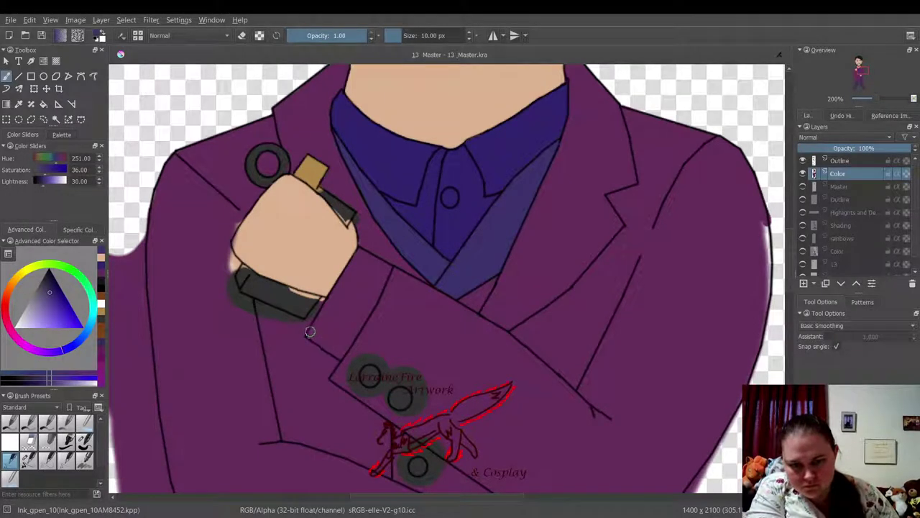
pyautogui.moveTo(310, 335); pyautogui.dragTo(322, 318)
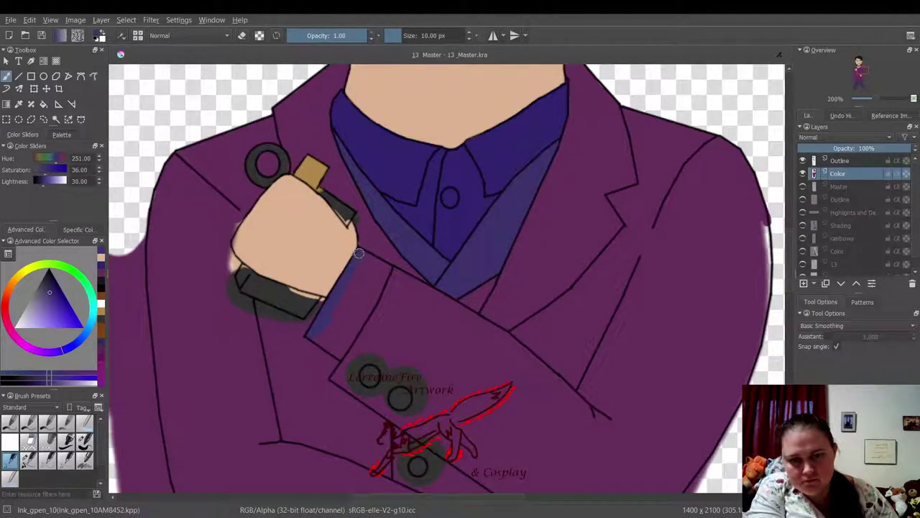
pyautogui.moveTo(361, 251)
pyautogui.mouseDown()
pyautogui.moveTo(387, 269)
pyautogui.moveTo(340, 355)
pyautogui.moveTo(316, 338)
pyautogui.moveTo(332, 347)
pyautogui.moveTo(320, 331)
pyautogui.moveTo(330, 348)
pyautogui.moveTo(323, 339)
pyautogui.moveTo(339, 326)
pyautogui.moveTo(341, 342)
pyautogui.moveTo(362, 303)
pyautogui.moveTo(365, 290)
pyautogui.moveTo(339, 328)
pyautogui.moveTo(370, 283)
pyautogui.mouseUp()
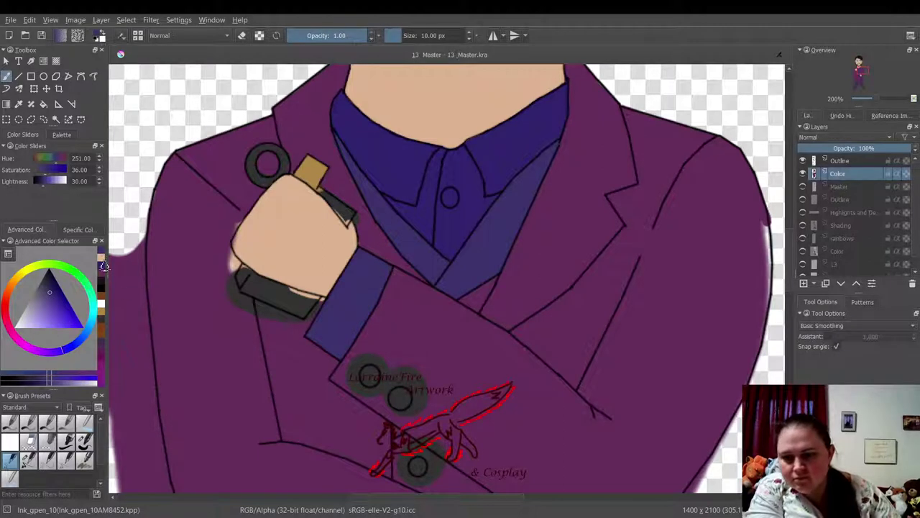
# - Cover the grey and skin tone spill around the fist and the dark handle pieces with jacket purple
pyautogui.click(93, 284)
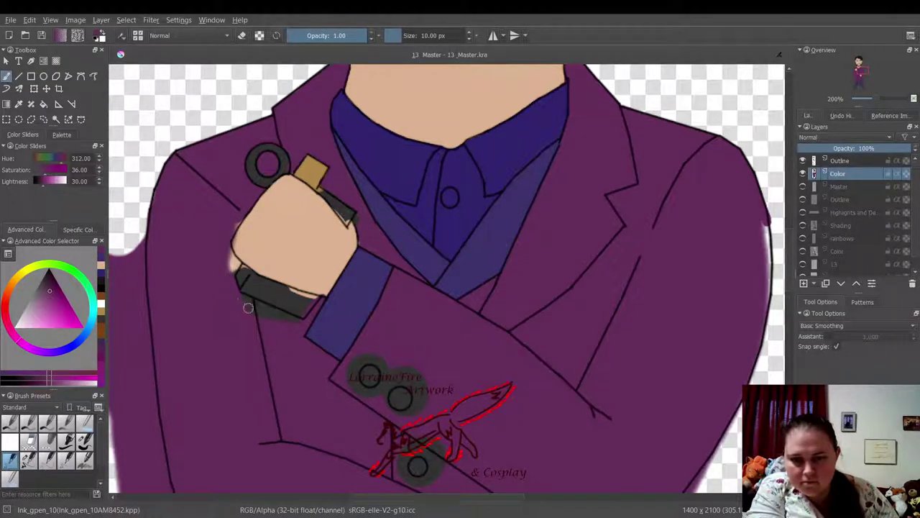
pyautogui.moveTo(243, 299); pyautogui.dragTo(298, 322)
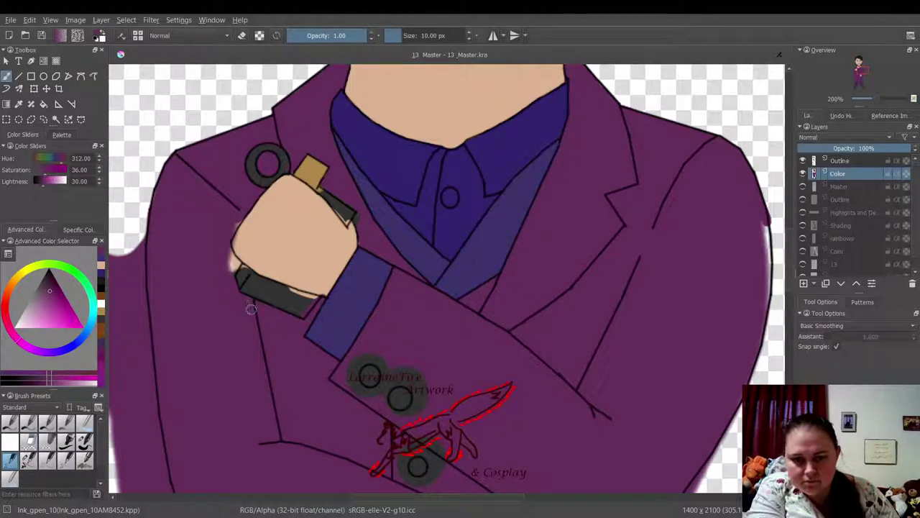
pyautogui.moveTo(225, 274)
pyautogui.mouseDown()
pyautogui.moveTo(229, 230)
pyautogui.moveTo(225, 239)
pyautogui.mouseUp()
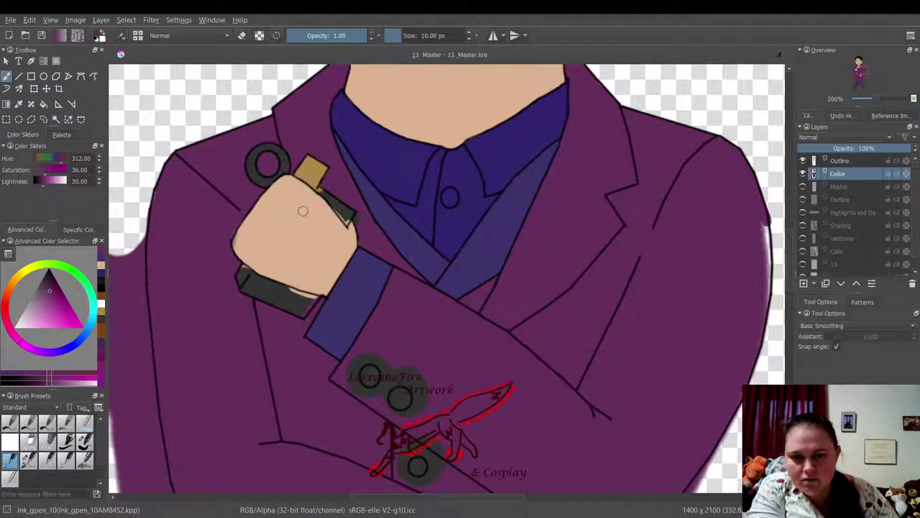
pyautogui.moveTo(357, 217); pyautogui.dragTo(361, 232)
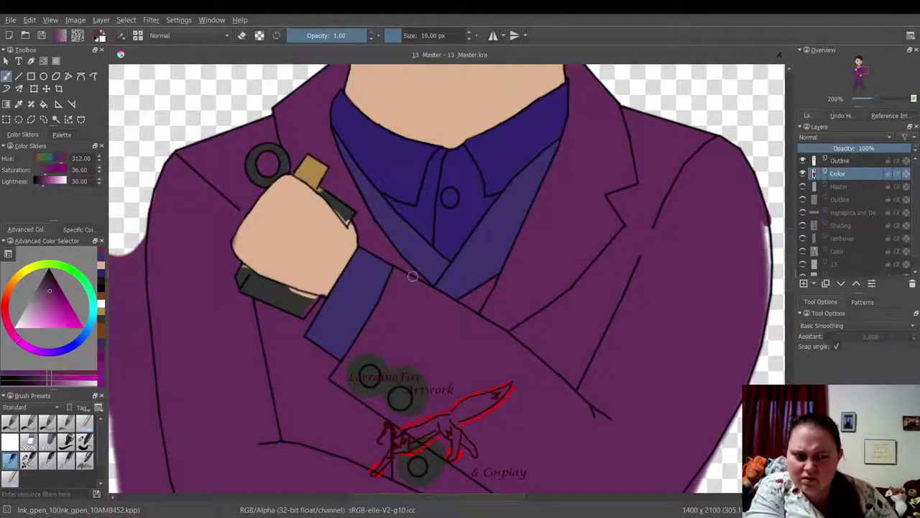
# - Paint jacket purple along the outer sleeve at the picture's right and erase the spill outside its outline with a 50 px eraser
pyautogui.moveTo(761, 245)
pyautogui.mouseDown()
pyautogui.moveTo(760, 222)
pyautogui.moveTo(764, 305)
pyautogui.moveTo(737, 398)
pyautogui.mouseUp()
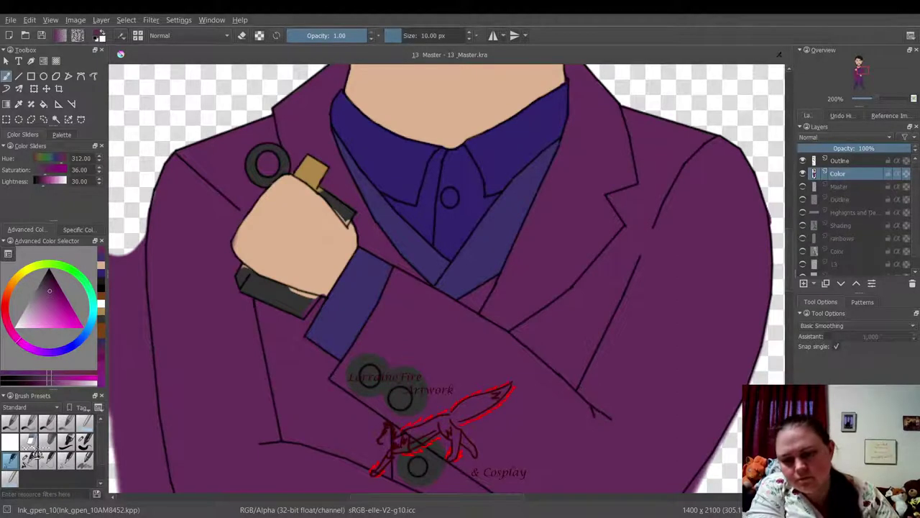
pyautogui.click(84, 440)
pyautogui.moveTo(738, 417)
pyautogui.mouseDown()
pyautogui.moveTo(731, 465)
pyautogui.moveTo(696, 488)
pyautogui.mouseUp()
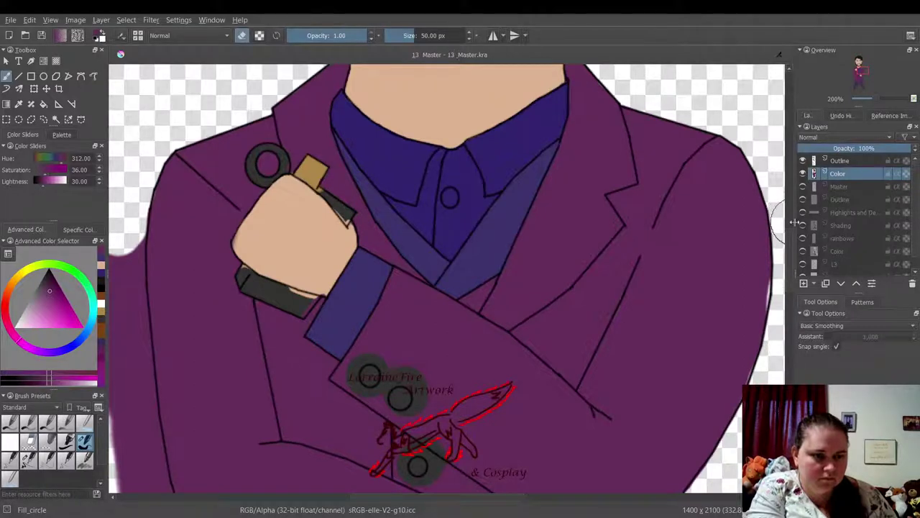
pyautogui.click(10, 462)
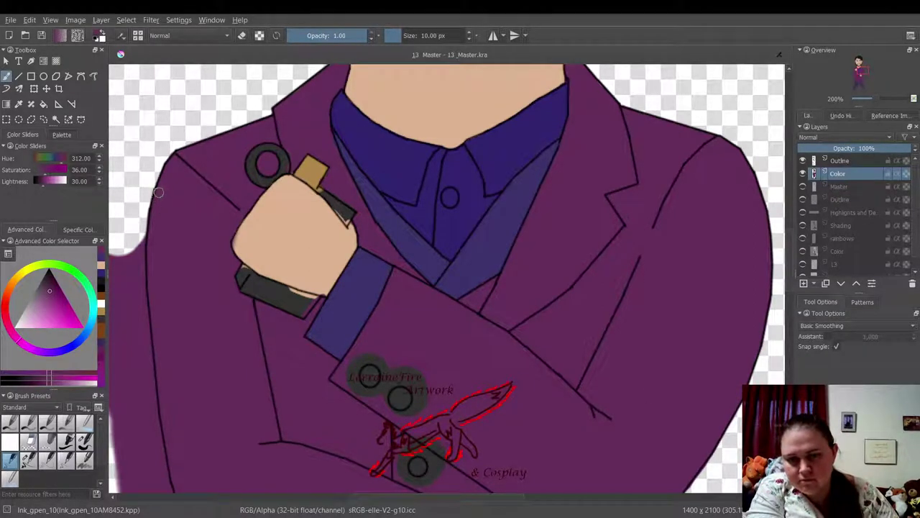
# - Fill the dark piece beside the fist's knuckles with dark grey and touch up its lower end with skin tone
pyautogui.click(102, 286)
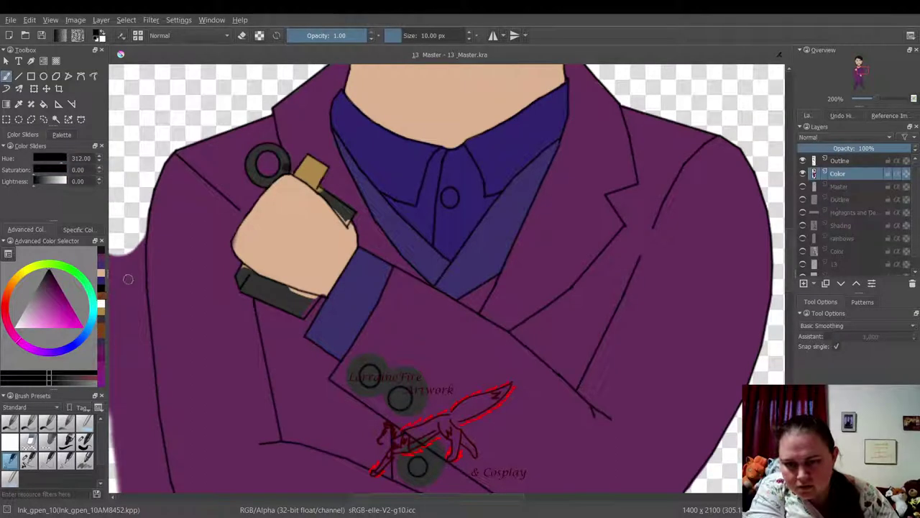
pyautogui.click(100, 296)
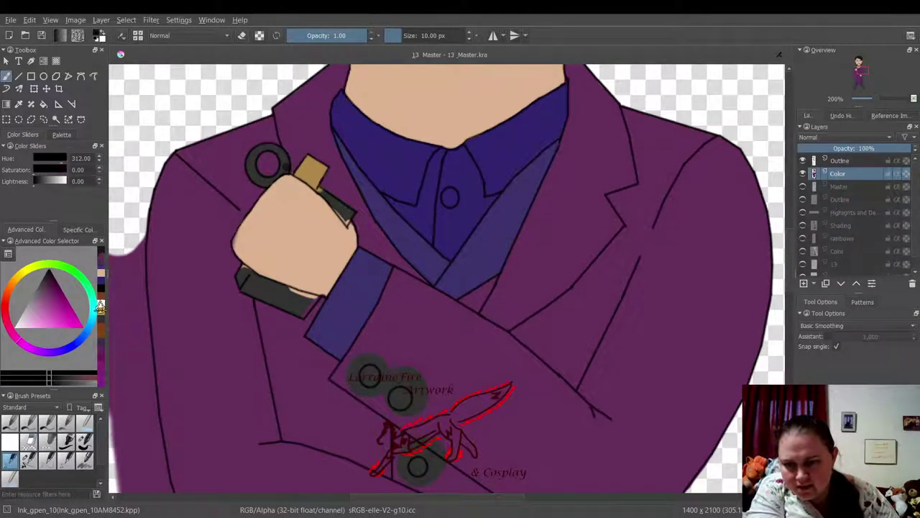
pyautogui.click(101, 328)
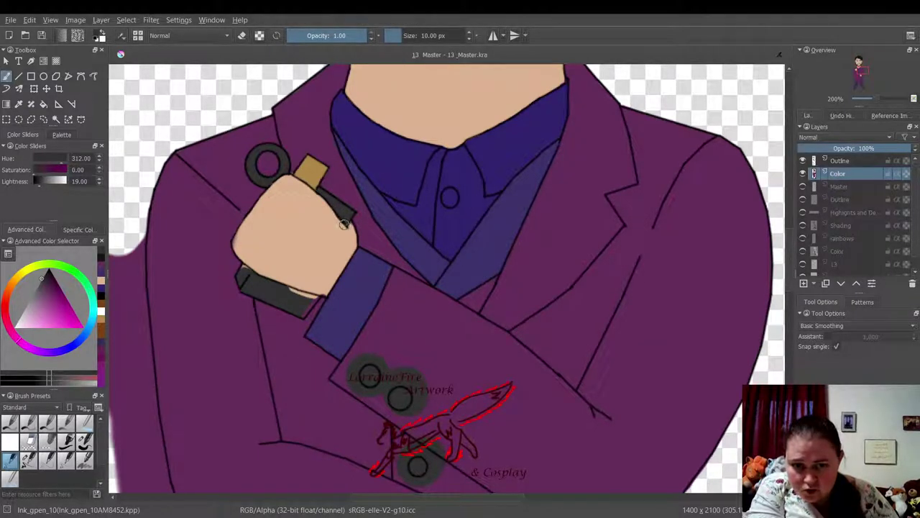
pyautogui.click(99, 286)
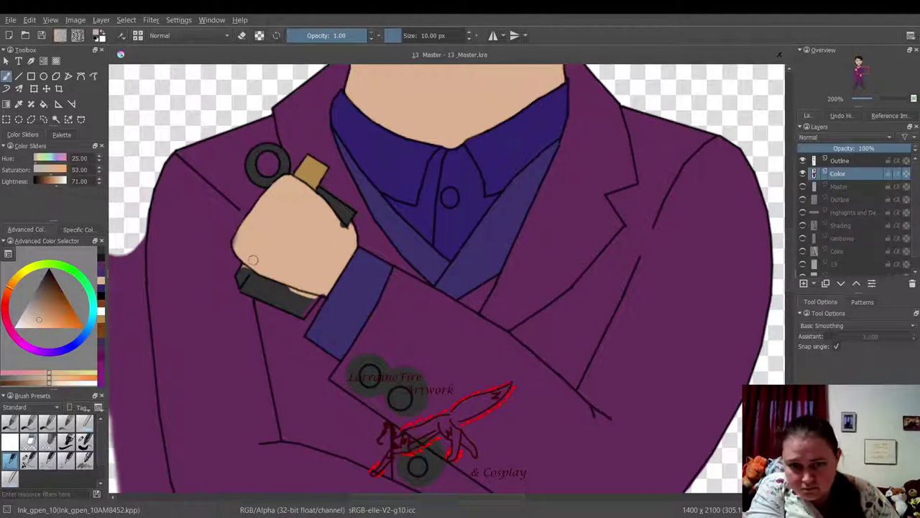
pyautogui.click(352, 224)
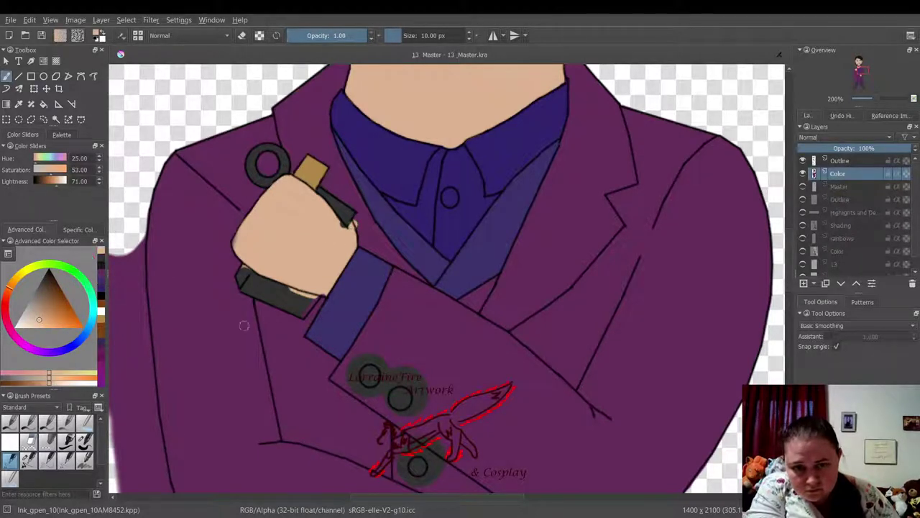
# - Refine the edges between the knuckles, dark handle piece and jacket with jacket purple, dark grey and skin tone
pyautogui.keyDown('ctrl'); pyautogui.click(119, 277); pyautogui.keyUp('ctrl')
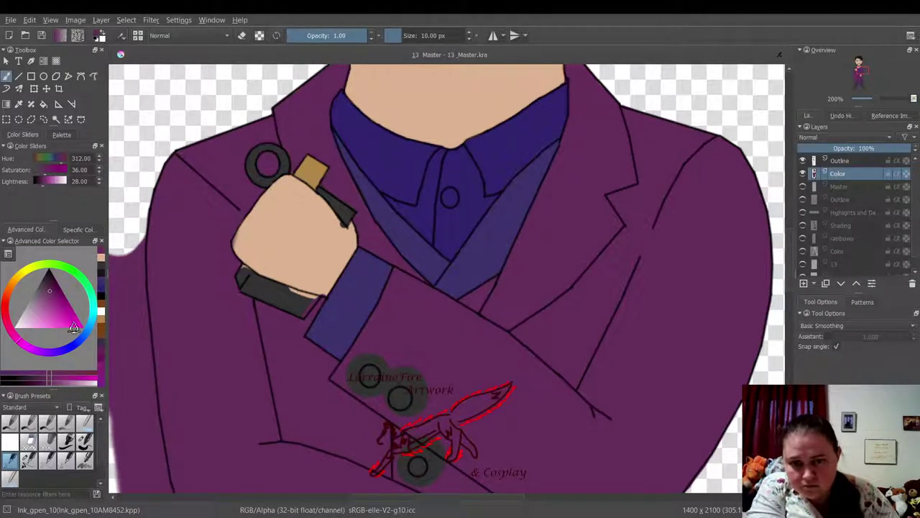
pyautogui.keyDown('ctrl'); pyautogui.click(129, 253); pyautogui.keyUp('ctrl')
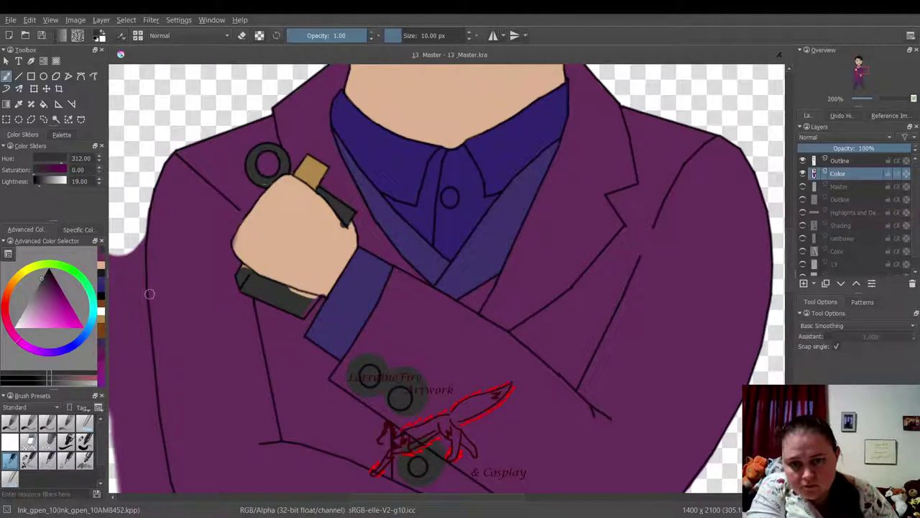
pyautogui.click(100, 267)
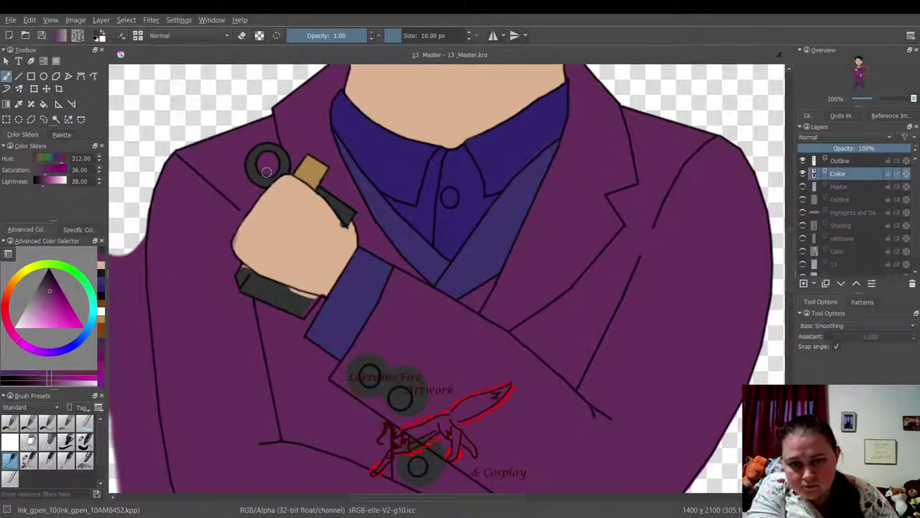
pyautogui.click(102, 276)
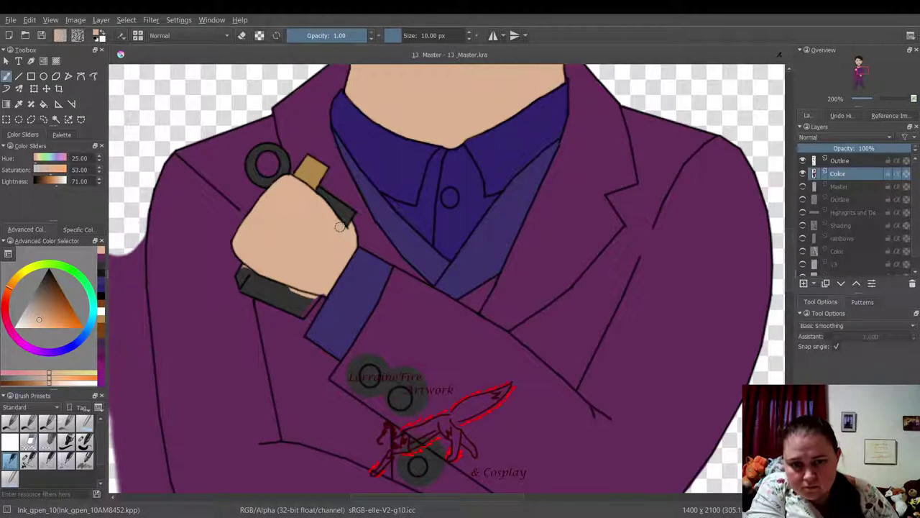
# - Paint the dark handle piece below the fist with dark grey up to the hand's outline
pyautogui.click(101, 275)
pyautogui.moveTo(312, 296)
pyautogui.mouseDown()
pyautogui.moveTo(303, 308)
pyautogui.moveTo(305, 297)
pyautogui.moveTo(248, 273)
pyautogui.mouseUp()
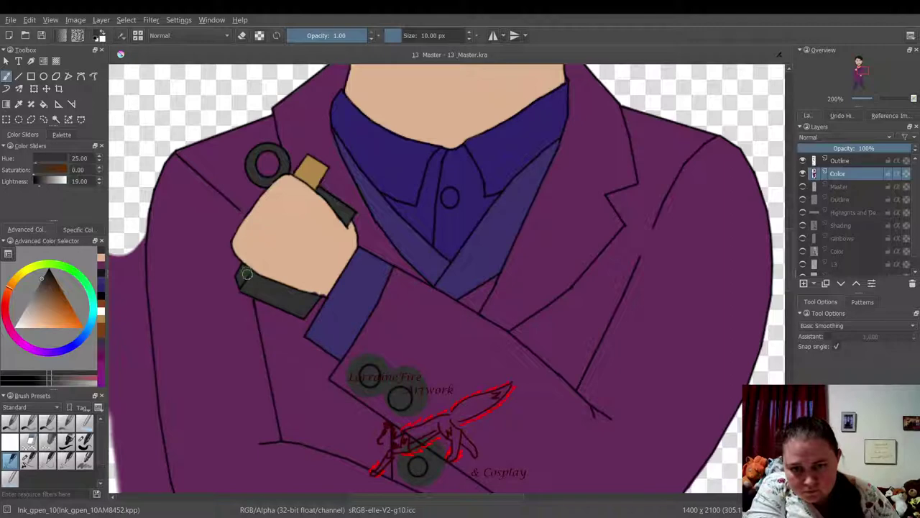
# - Touch up the edge between the fist and the dark handle piece below it with skin tone and dark grey
pyautogui.click(100, 258)
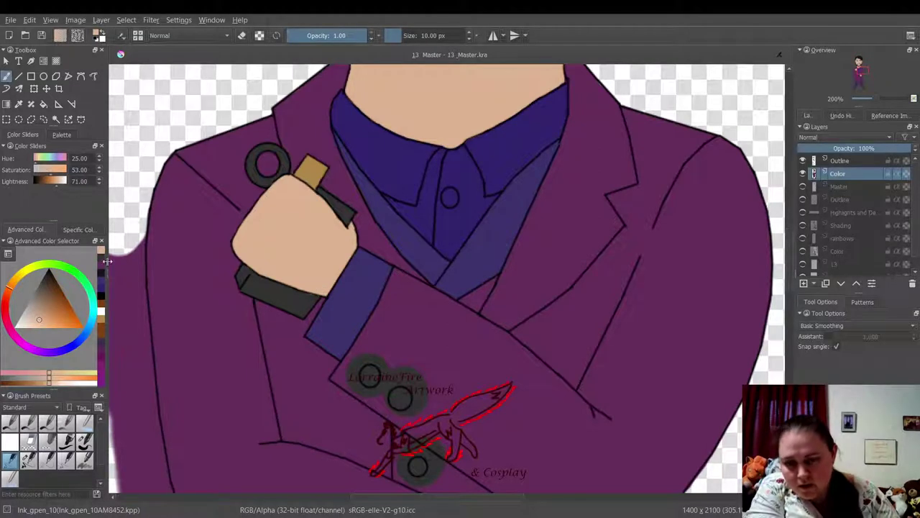
pyautogui.click(101, 267)
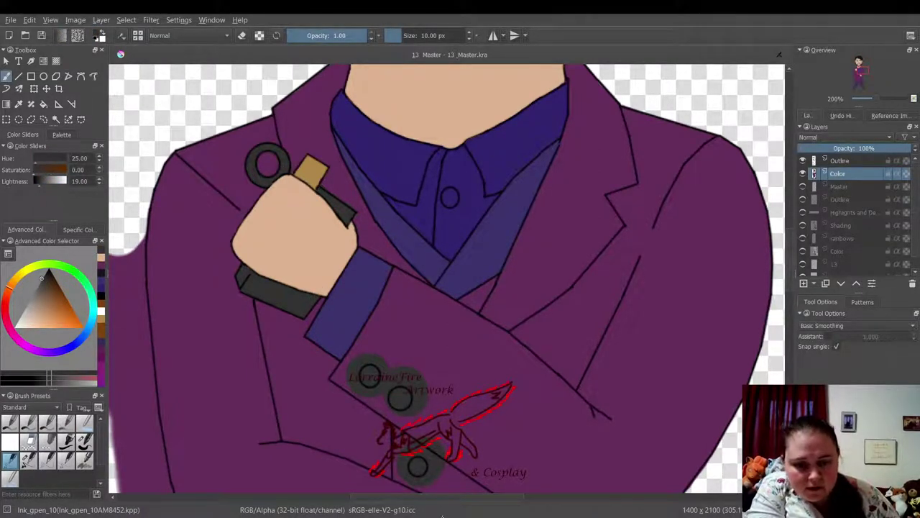
pyautogui.hscroll(-2, 420, 504)
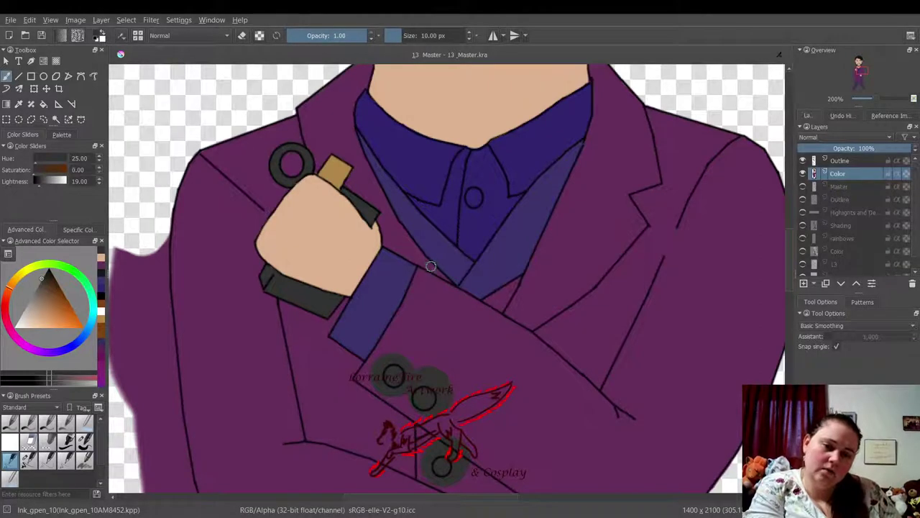
# - Fill the small triangle beneath the vest opening with dark blue and tidy the adjoining jacket edges with jacket purple
pyautogui.click(102, 271)
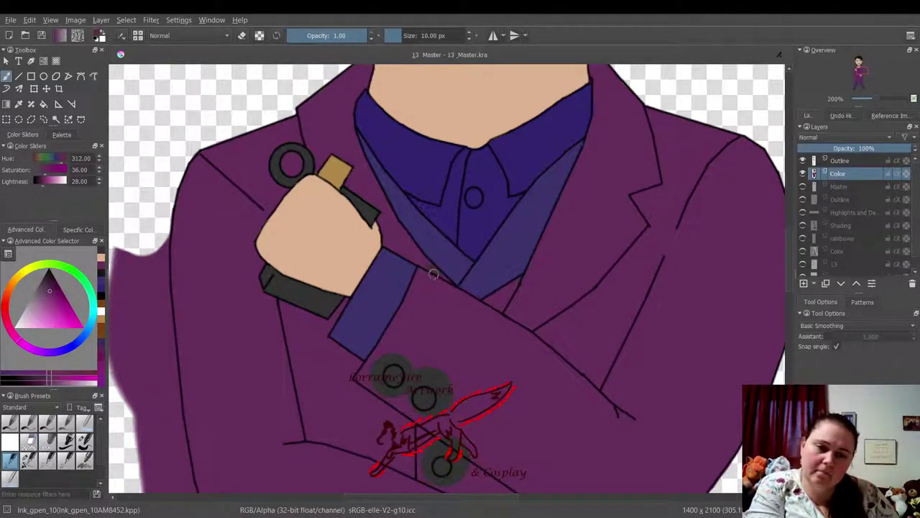
pyautogui.click(100, 347)
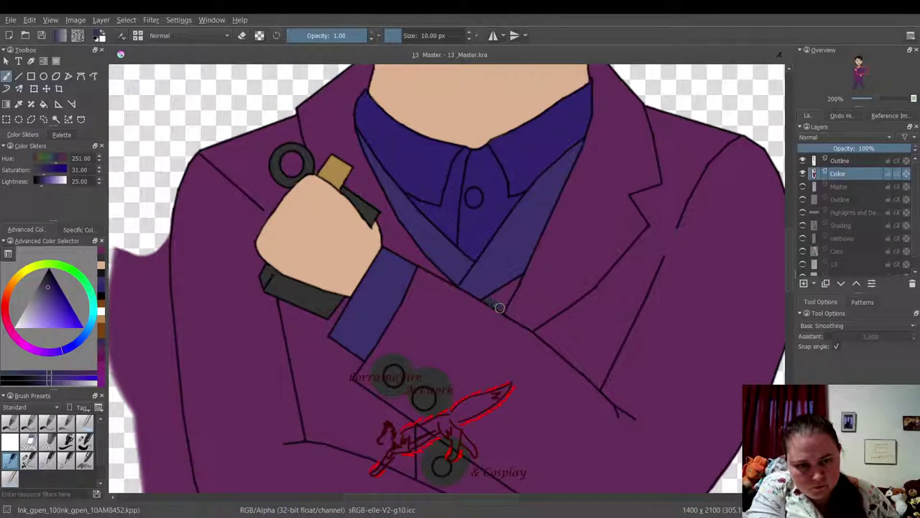
pyautogui.moveTo(499, 308)
pyautogui.mouseDown()
pyautogui.moveTo(520, 280)
pyautogui.moveTo(499, 295)
pyautogui.mouseUp()
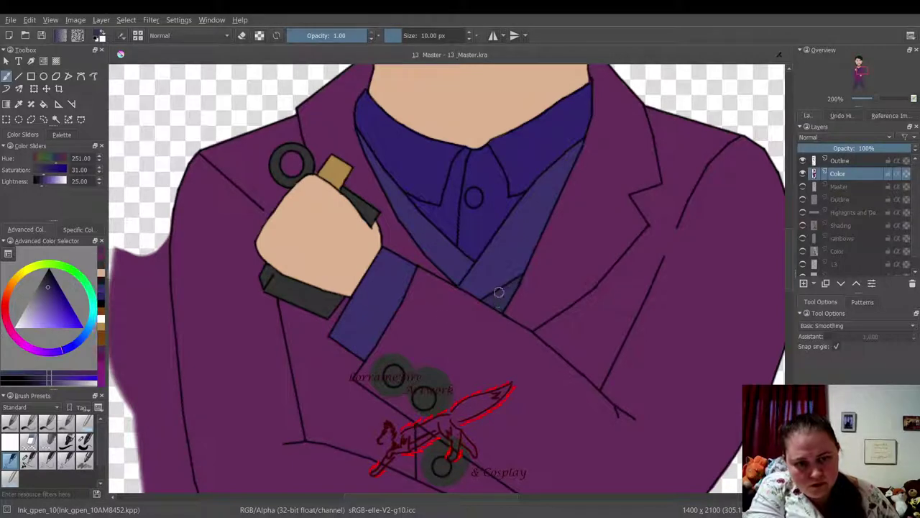
pyautogui.keyDown('ctrl'); pyautogui.click(407, 256); pyautogui.keyUp('ctrl')
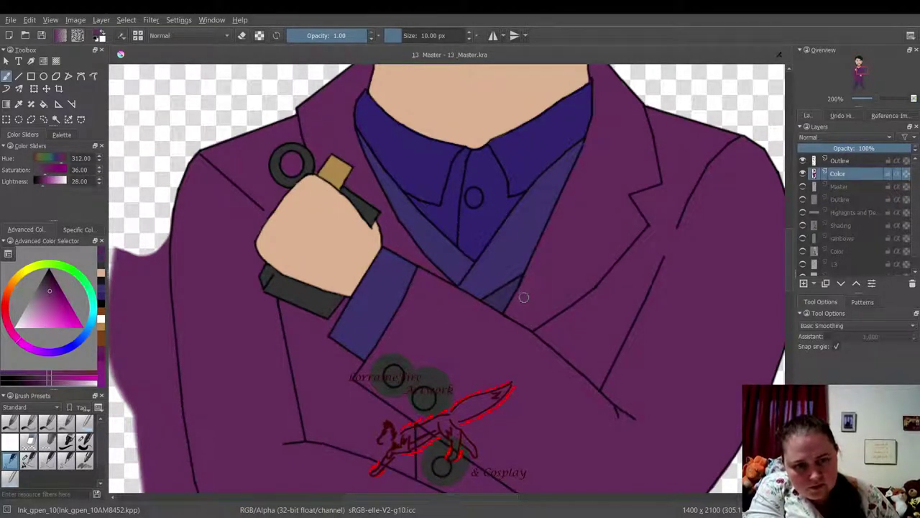
# - Erase the spill outside the picture's left sleeve at 50 px and trim the grey around the three upper jacket buttons with 10 px jacket purple
pyautogui.click(84, 440)
pyautogui.moveTo(134, 243)
pyautogui.mouseDown()
pyautogui.moveTo(134, 453)
pyautogui.moveTo(139, 421)
pyautogui.moveTo(154, 479)
pyautogui.moveTo(156, 467)
pyautogui.moveTo(174, 492)
pyautogui.moveTo(154, 388)
pyautogui.moveTo(156, 402)
pyautogui.moveTo(145, 230)
pyautogui.mouseUp()
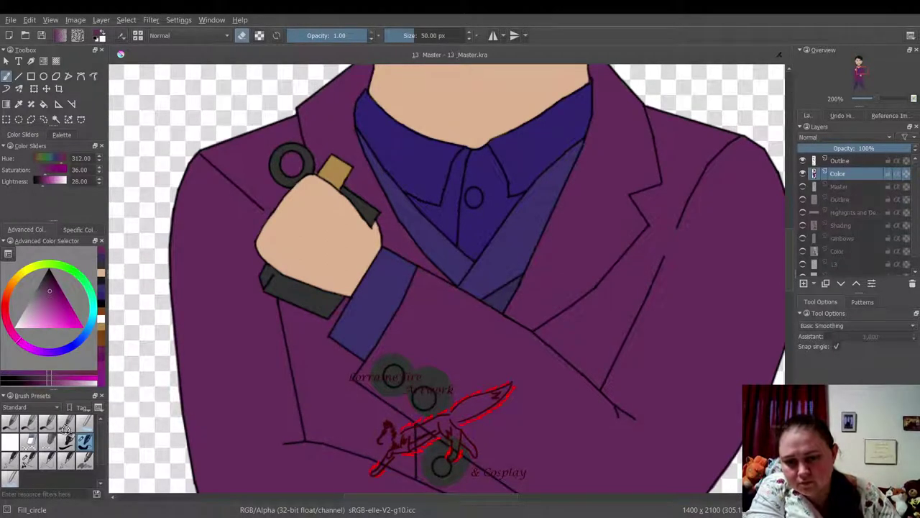
pyautogui.click(10, 460)
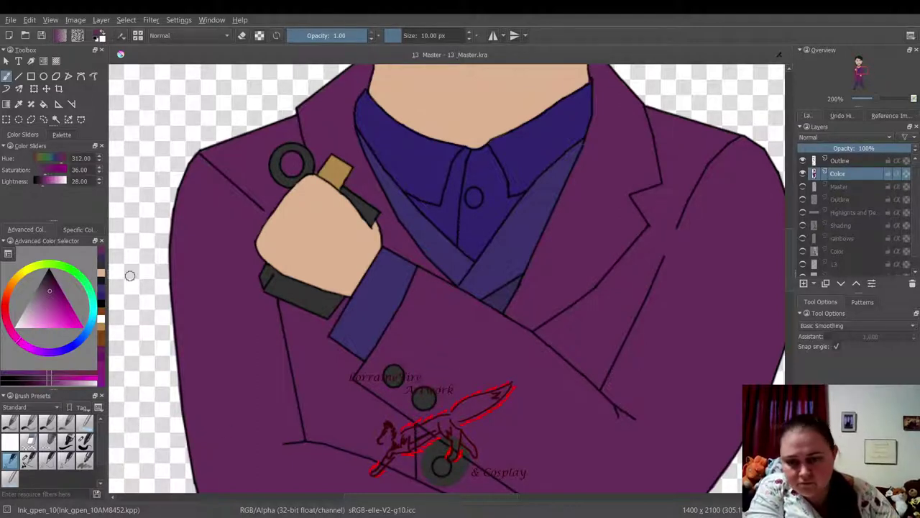
pyautogui.click(102, 271)
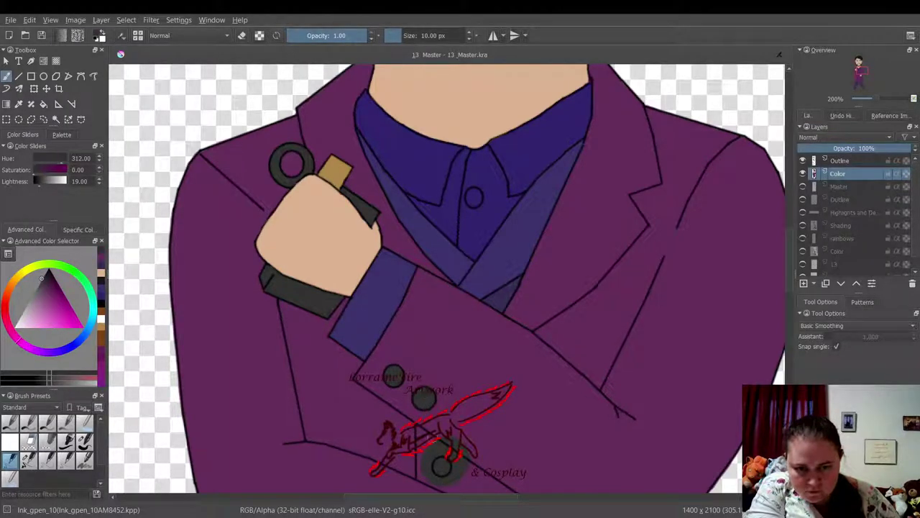
pyautogui.hscroll(2, 419, 503)
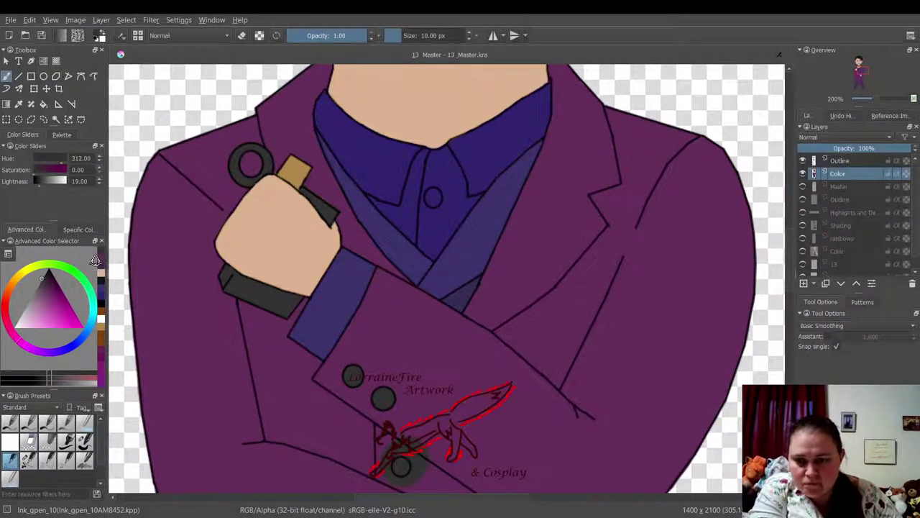
pyautogui.click(99, 267)
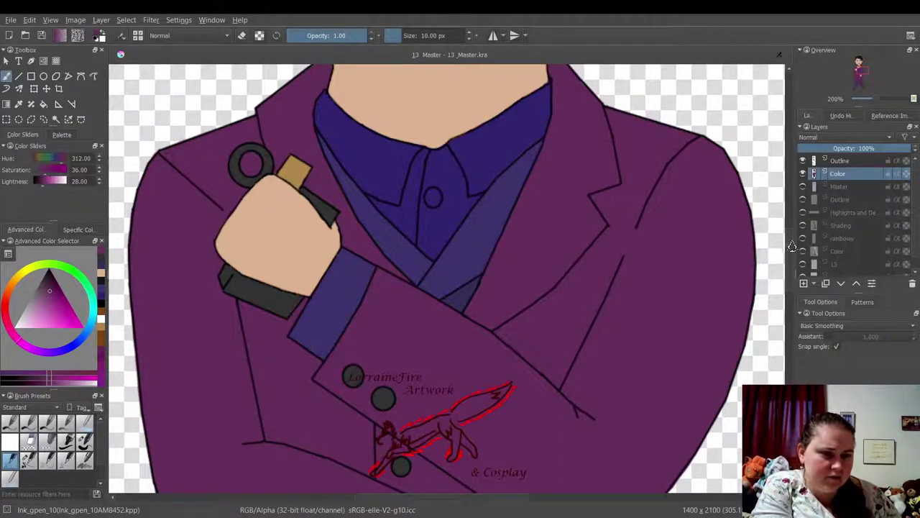
# - Erase the purple and grey spill outside the lower jacket's left edge, from the elbow past the pocket, with a 50 px eraser
pyautogui.scroll(-10, 789, 245)
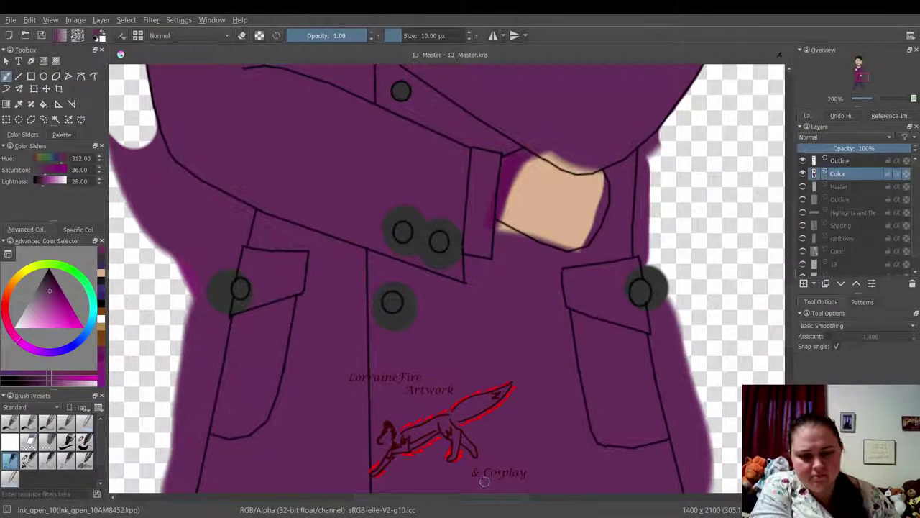
pyautogui.moveTo(481, 504); pyautogui.dragTo(472, 503)
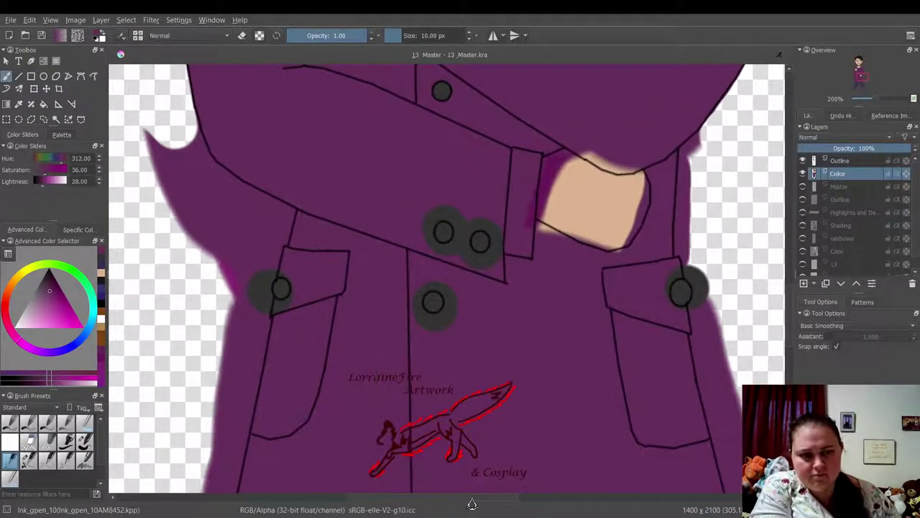
pyautogui.click(84, 440)
pyautogui.press('e')
pyautogui.moveTo(247, 220)
pyautogui.mouseDown()
pyautogui.moveTo(225, 302)
pyautogui.moveTo(255, 261)
pyautogui.moveTo(265, 220)
pyautogui.moveTo(194, 173)
pyautogui.moveTo(174, 126)
pyautogui.moveTo(176, 134)
pyautogui.moveTo(156, 114)
pyautogui.moveTo(155, 152)
pyautogui.moveTo(202, 240)
pyautogui.moveTo(213, 216)
pyautogui.mouseUp()
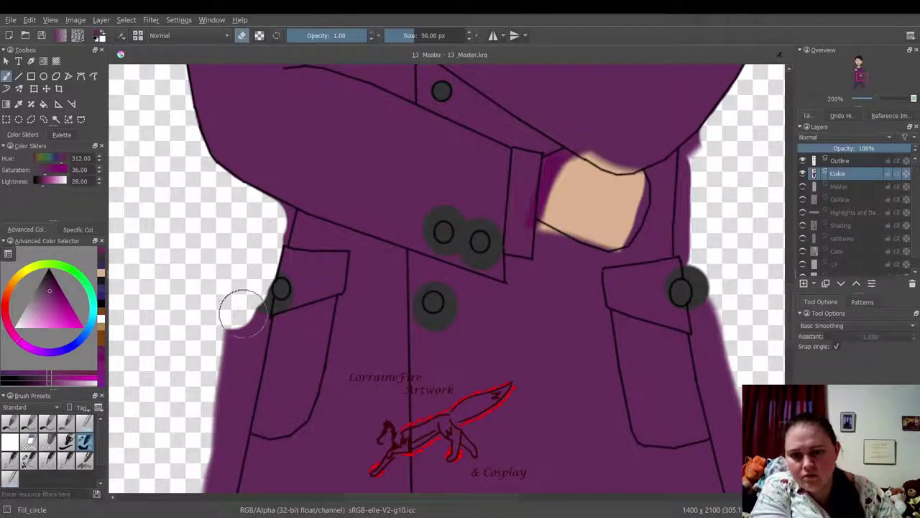
pyautogui.moveTo(242, 278)
pyautogui.mouseDown()
pyautogui.moveTo(240, 350)
pyautogui.moveTo(246, 335)
pyautogui.moveTo(208, 478)
pyautogui.moveTo(237, 381)
pyautogui.moveTo(197, 468)
pyautogui.mouseUp()
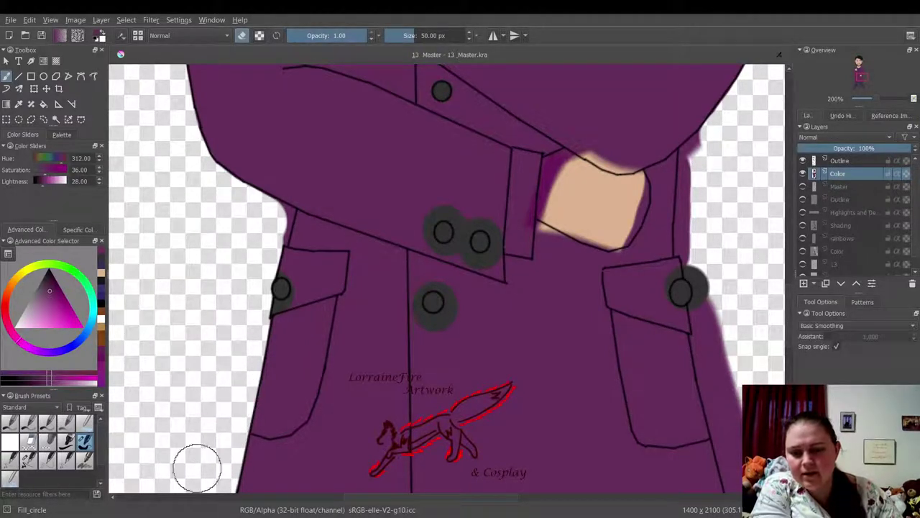
# - Clean the remaining color outside the jacket outline between the left elbow and pocket flap with the 10 px circle eraser
pyautogui.click(10, 460)
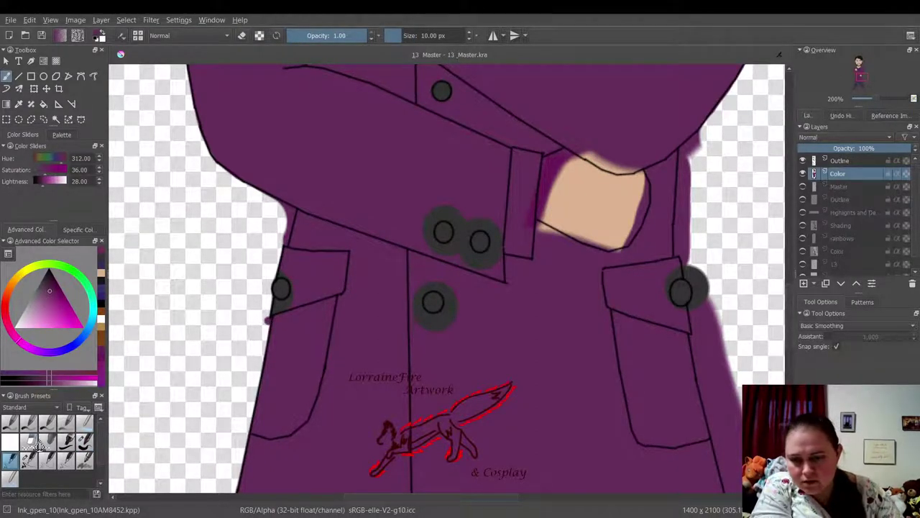
pyautogui.click(10, 441)
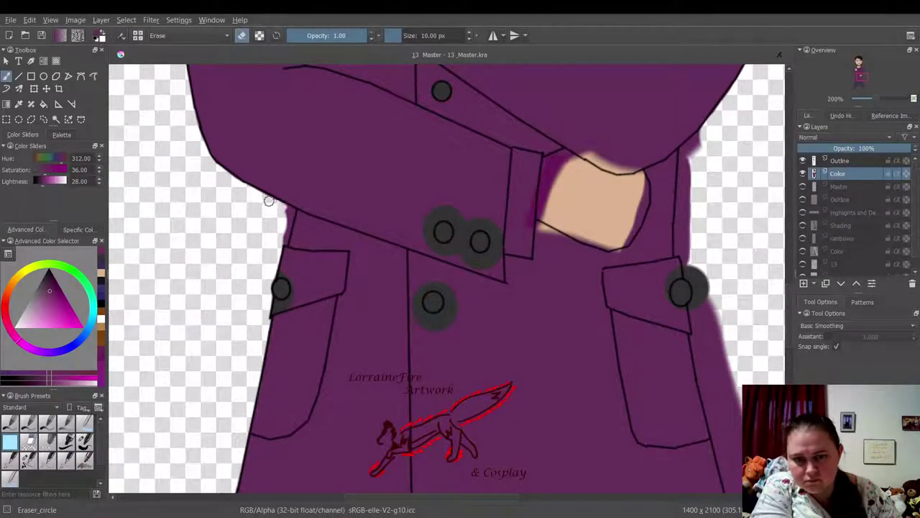
pyautogui.moveTo(290, 210); pyautogui.dragTo(285, 236)
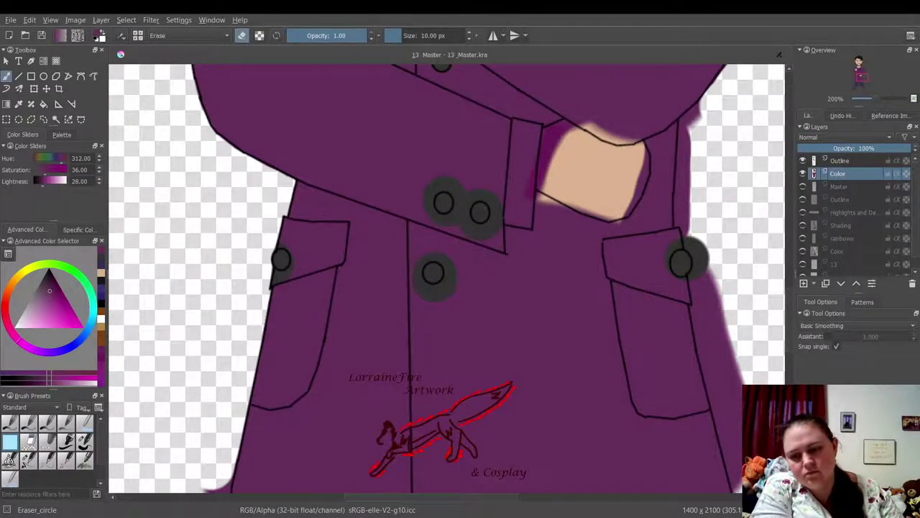
pyautogui.click(10, 464)
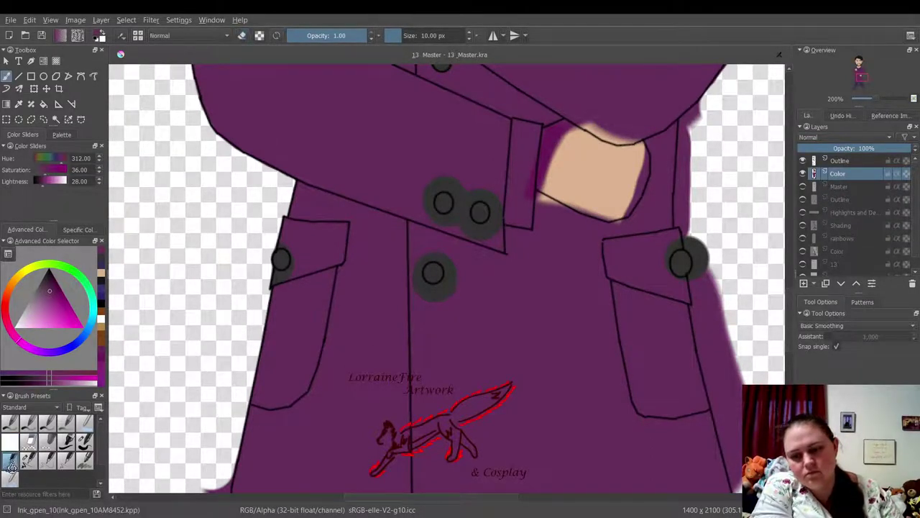
# - Erase the purple and grey spill outside the lower jacket's right edge, up to the elbow, with a 50 px eraser
pyautogui.click(84, 440)
pyautogui.moveTo(726, 237)
pyautogui.mouseDown()
pyautogui.moveTo(716, 271)
pyautogui.moveTo(703, 237)
pyautogui.moveTo(715, 246)
pyautogui.moveTo(711, 281)
pyautogui.moveTo(723, 318)
pyautogui.moveTo(713, 289)
pyautogui.moveTo(713, 313)
pyautogui.moveTo(733, 448)
pyautogui.mouseUp()
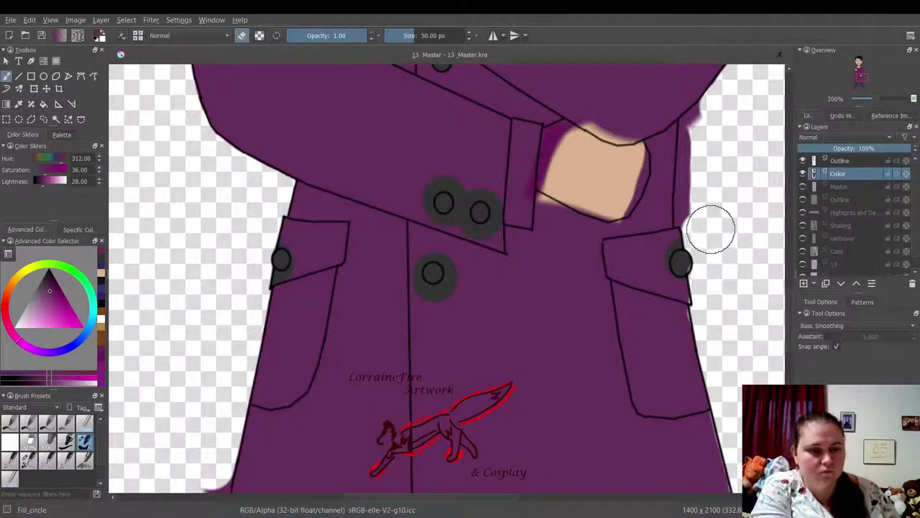
pyautogui.moveTo(709, 228)
pyautogui.mouseDown()
pyautogui.moveTo(701, 128)
pyautogui.moveTo(709, 121)
pyautogui.moveTo(698, 128)
pyautogui.moveTo(732, 95)
pyautogui.mouseUp()
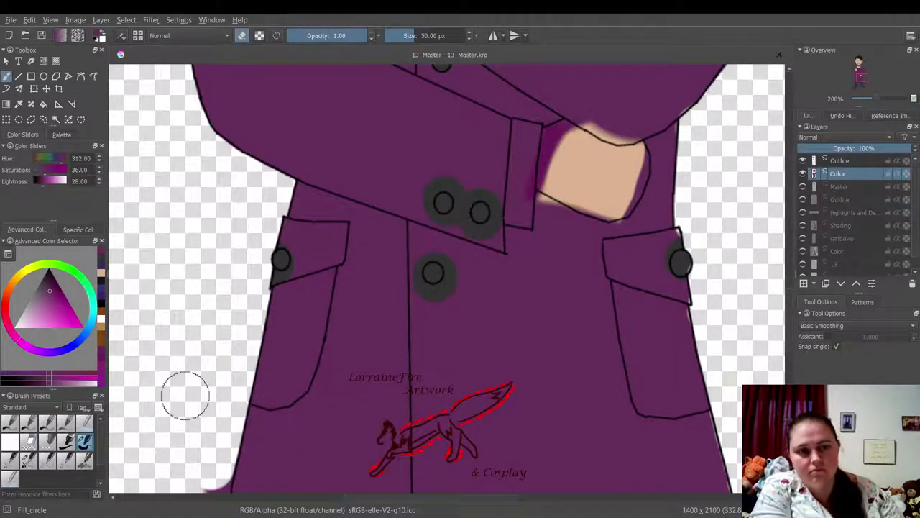
# - Paint jacket purple at 10 px over the skin-tone spill around the lower hand's outline
pyautogui.click(10, 461)
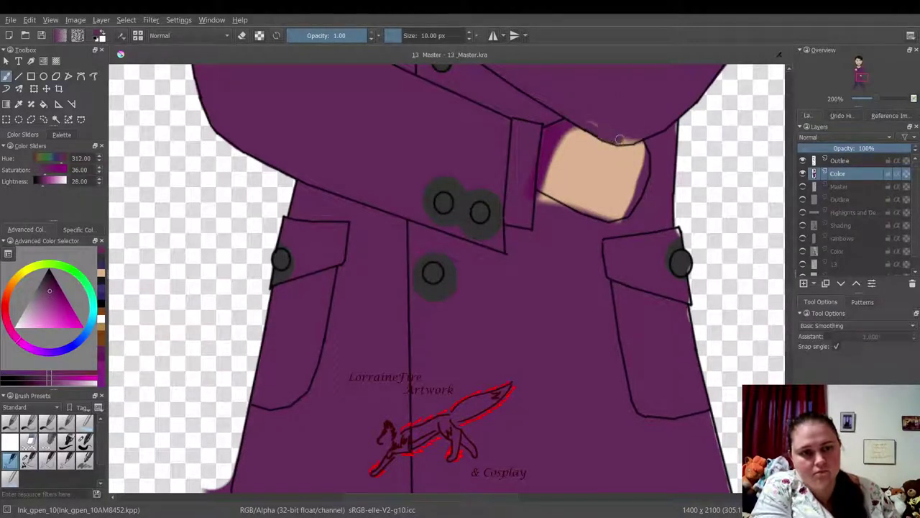
pyautogui.moveTo(619, 141); pyautogui.dragTo(630, 138)
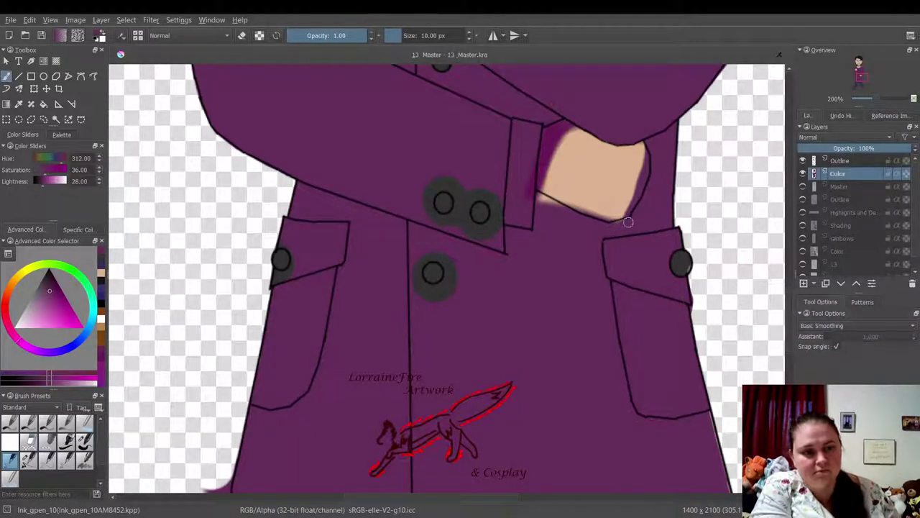
pyautogui.moveTo(527, 195); pyautogui.dragTo(535, 198)
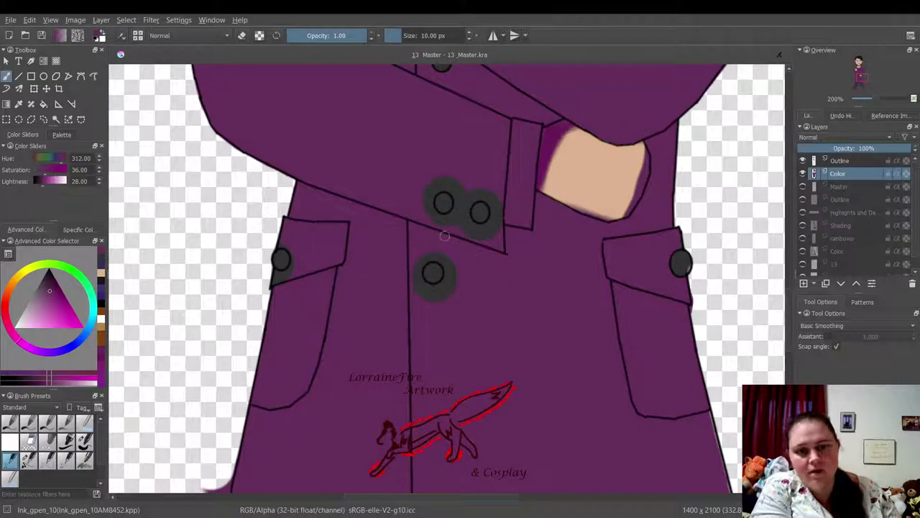
# - Try dark blue with hue 251, saturation 31 and lightness 25 on the upper end of the lower hand's narrow cuff
pyautogui.click(101, 267)
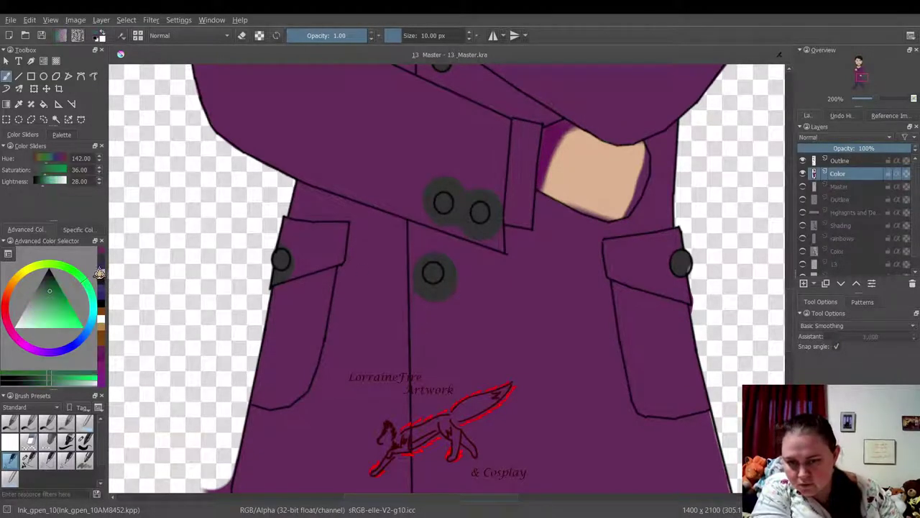
pyautogui.click(100, 273)
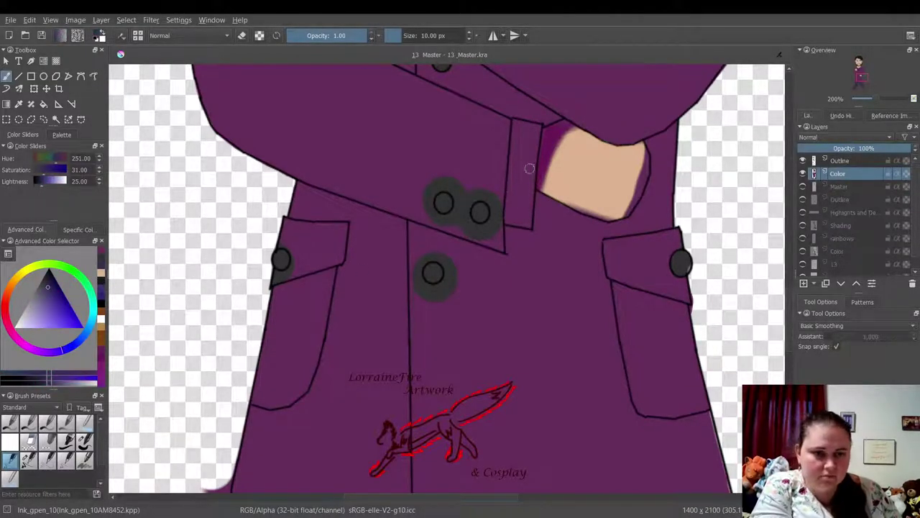
pyautogui.moveTo(536, 125)
pyautogui.mouseDown()
pyautogui.moveTo(518, 124)
pyautogui.moveTo(515, 152)
pyautogui.mouseUp()
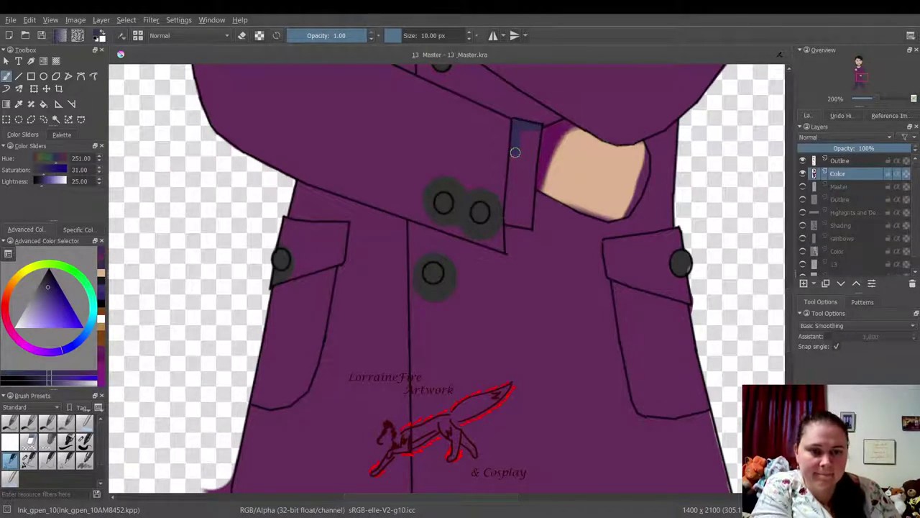
# - Shift the blue to saturation 50 and lightness 28 and fill the whole narrow cuff beside the lower hand with it
pyautogui.click(53, 292)
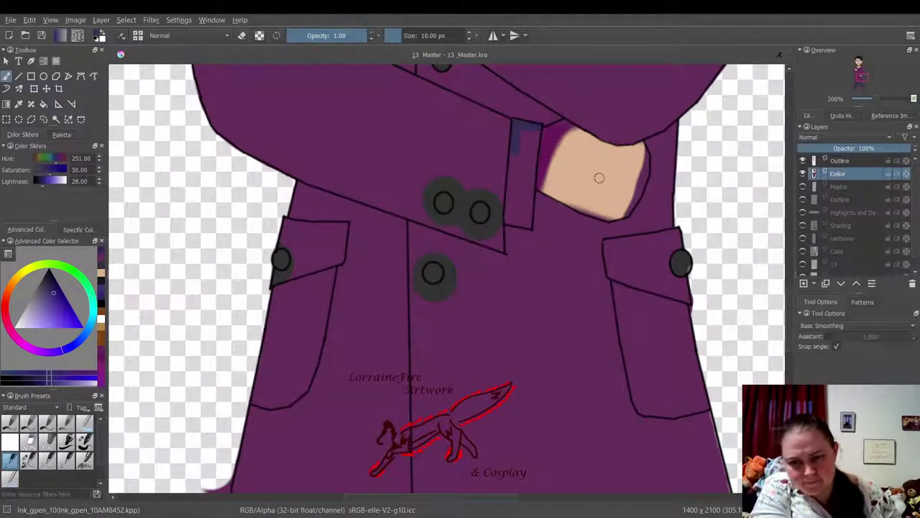
pyautogui.scroll(1, 789, 294)
pyautogui.scroll(10, 788, 293)
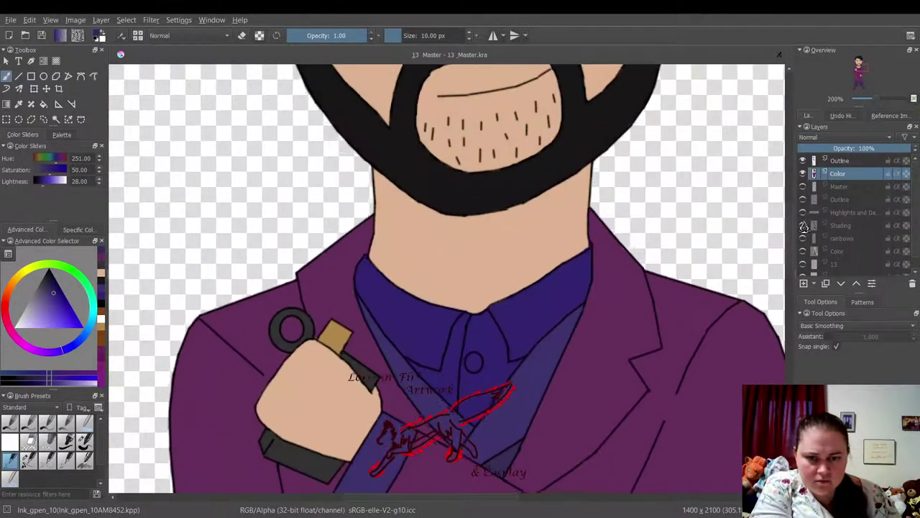
pyautogui.scroll(-5, 789, 293)
pyautogui.scroll(-8, 803, 255)
pyautogui.scroll(8, 801, 256)
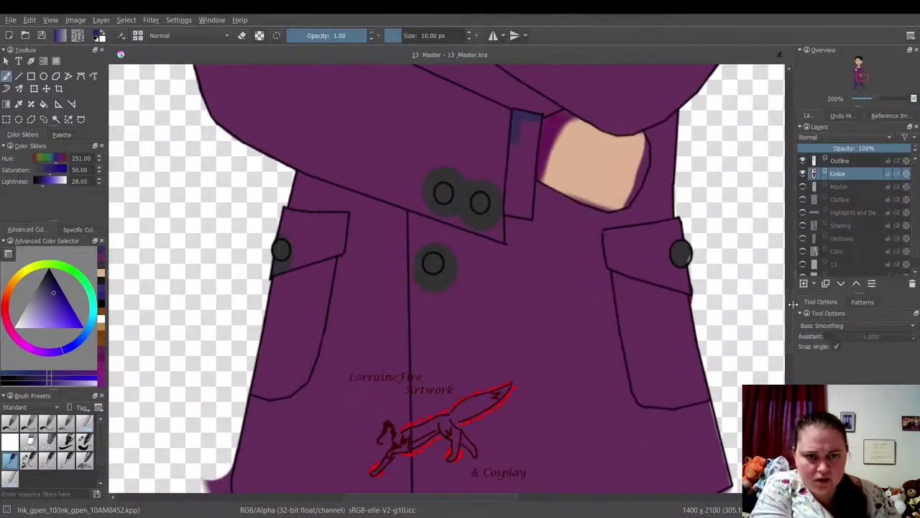
pyautogui.scroll(-8, 799, 255)
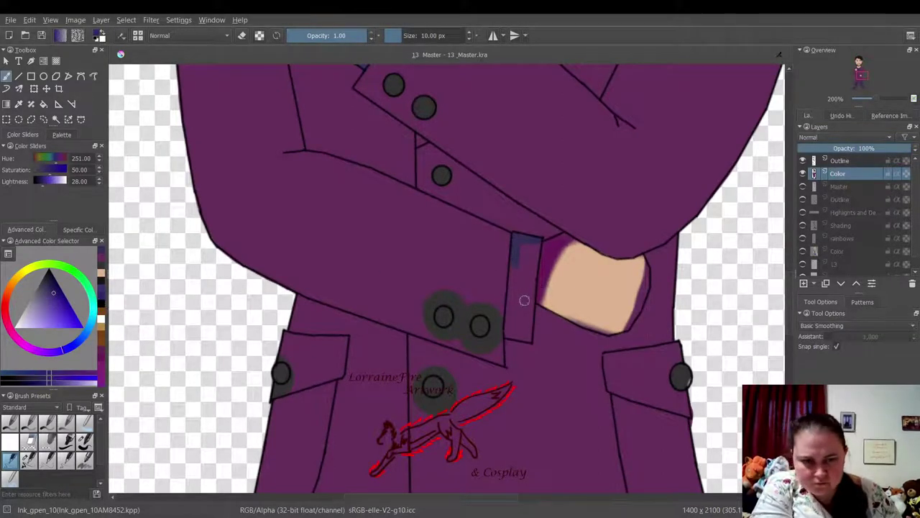
pyautogui.moveTo(509, 301); pyautogui.dragTo(513, 269)
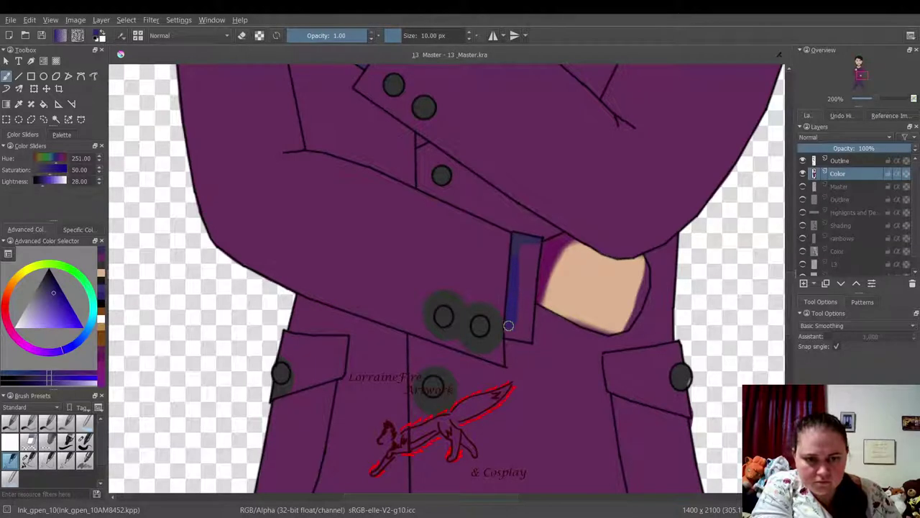
pyautogui.moveTo(509, 326)
pyautogui.mouseDown()
pyautogui.moveTo(520, 339)
pyautogui.moveTo(527, 328)
pyautogui.moveTo(532, 257)
pyautogui.moveTo(531, 276)
pyautogui.mouseUp()
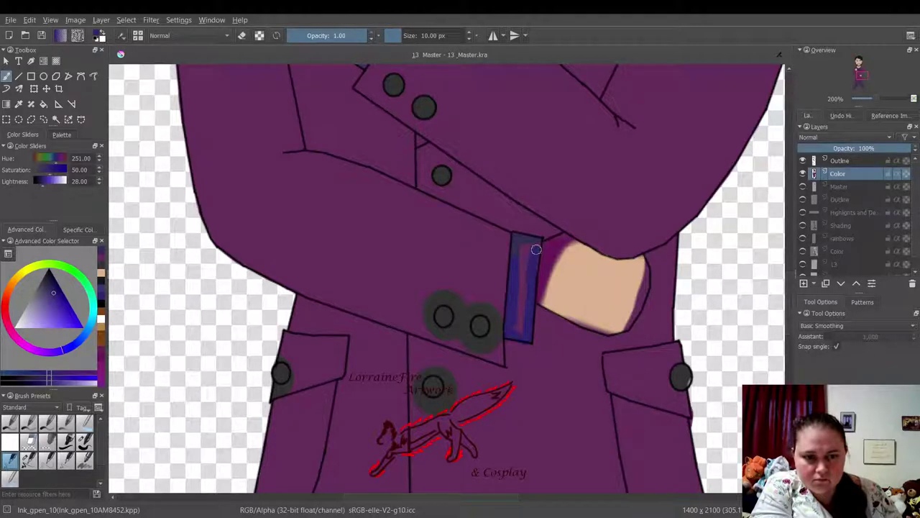
pyautogui.moveTo(527, 239)
pyautogui.mouseDown()
pyautogui.moveTo(520, 237)
pyautogui.moveTo(532, 249)
pyautogui.moveTo(523, 306)
pyautogui.mouseUp()
pyautogui.moveTo(523, 256); pyautogui.dragTo(522, 311)
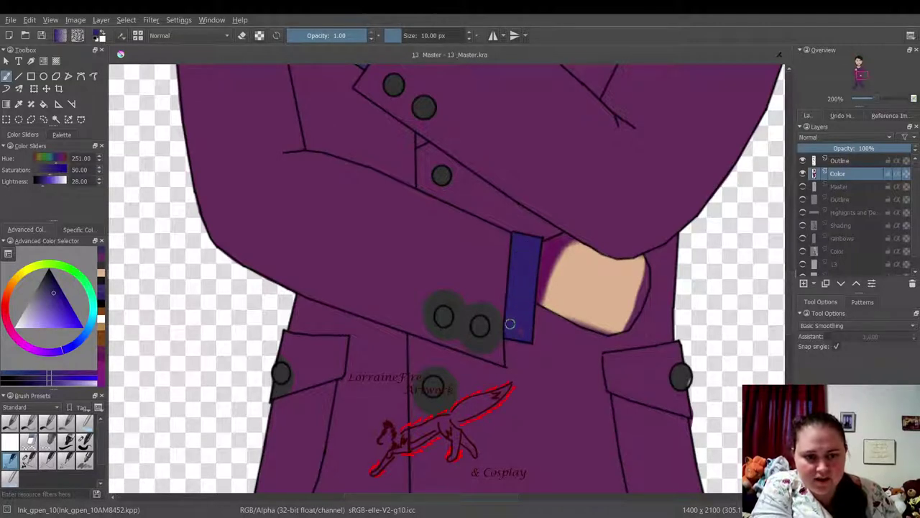
# - Fill the purple gaps inside the lower hand's outline with skin tone, hue 25, saturation 53 and lightness 71
pyautogui.click(102, 278)
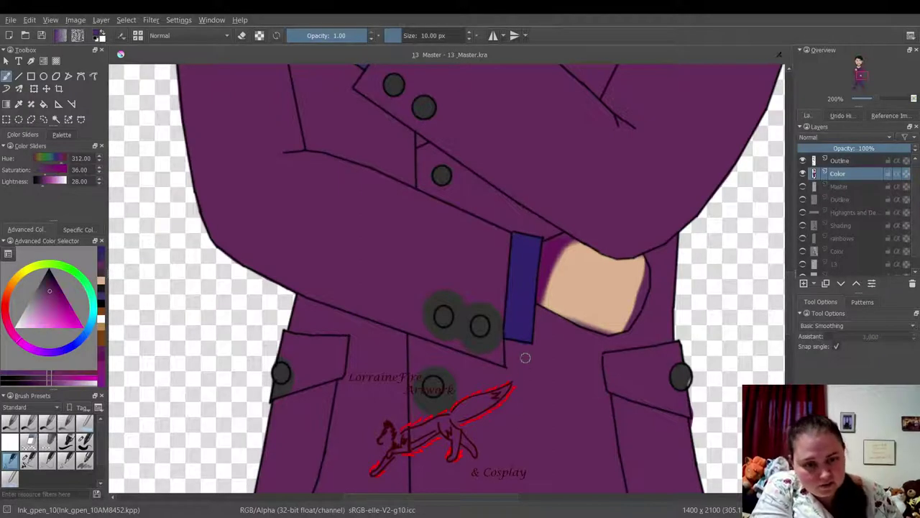
pyautogui.click(101, 280)
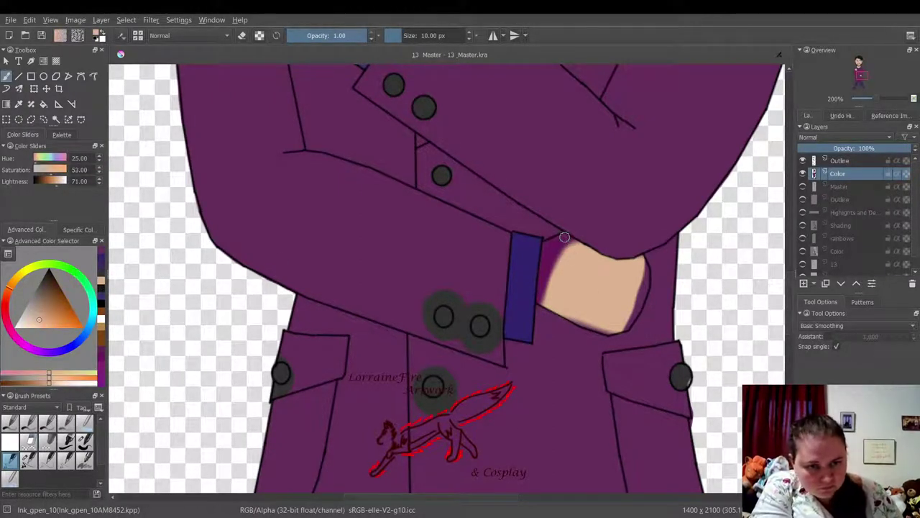
pyautogui.moveTo(565, 238)
pyautogui.mouseDown()
pyautogui.moveTo(548, 248)
pyautogui.moveTo(545, 286)
pyautogui.mouseUp()
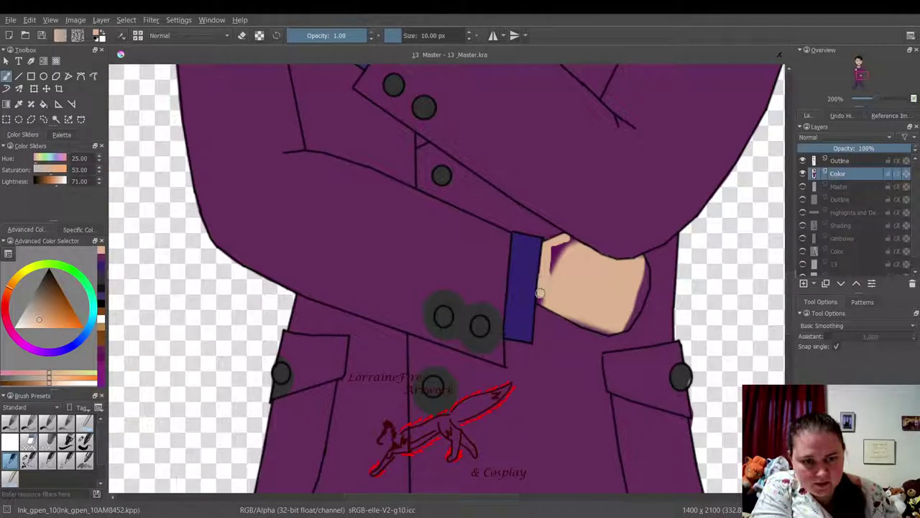
pyautogui.moveTo(549, 284)
pyautogui.mouseDown()
pyautogui.moveTo(553, 248)
pyautogui.moveTo(573, 243)
pyautogui.mouseUp()
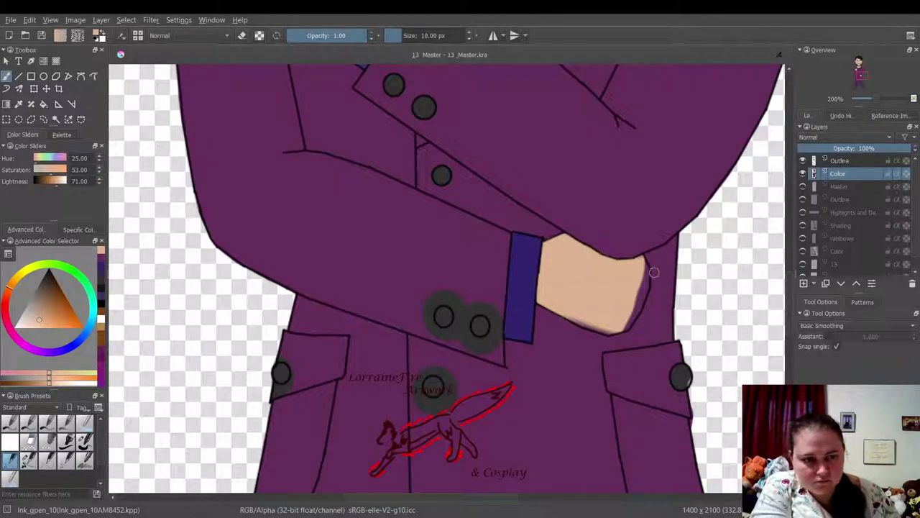
pyautogui.moveTo(640, 260)
pyautogui.mouseDown()
pyautogui.moveTo(629, 317)
pyautogui.moveTo(640, 301)
pyautogui.moveTo(637, 289)
pyautogui.moveTo(628, 320)
pyautogui.moveTo(595, 328)
pyautogui.mouseUp()
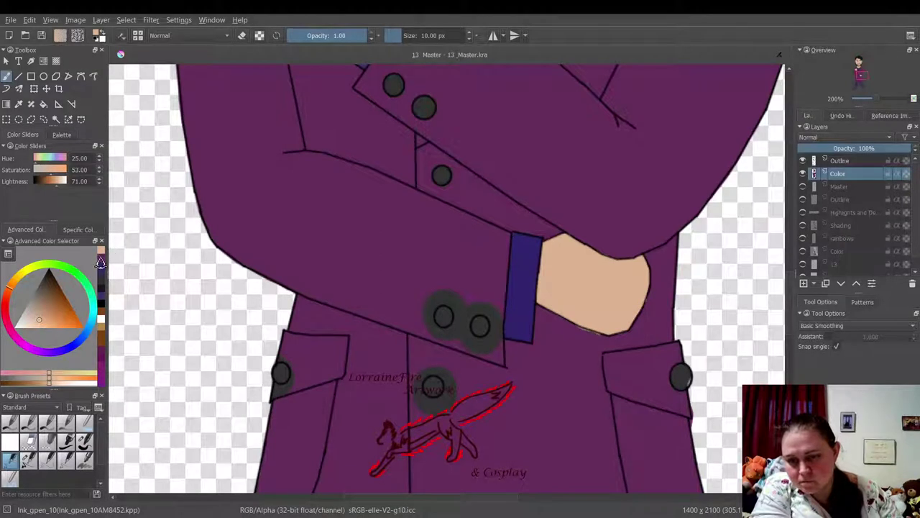
# - Paint jacket purple over the grey spill around the sleeve, front and left pocket buttons, and erase the spill outside the left pocket
pyautogui.keyDown('ctrl'); pyautogui.click(339, 271); pyautogui.keyUp('ctrl')
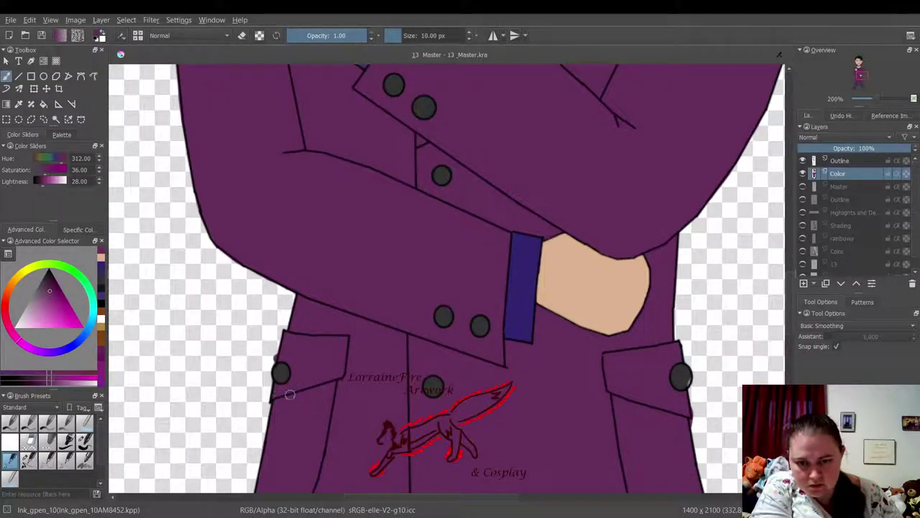
pyautogui.click(10, 441)
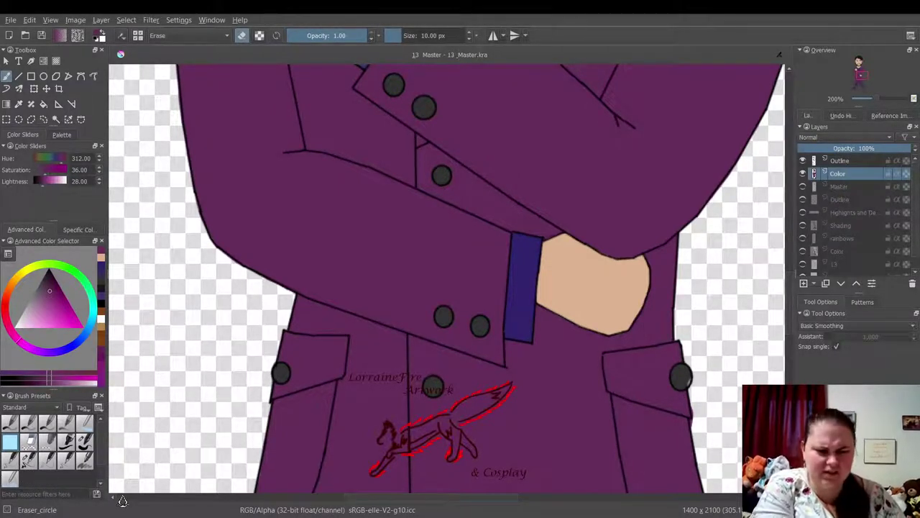
# - Fill the unpainted gap in the right pocket's button with dark grey at saturation 0 and lightness 19
pyautogui.click(94, 370)
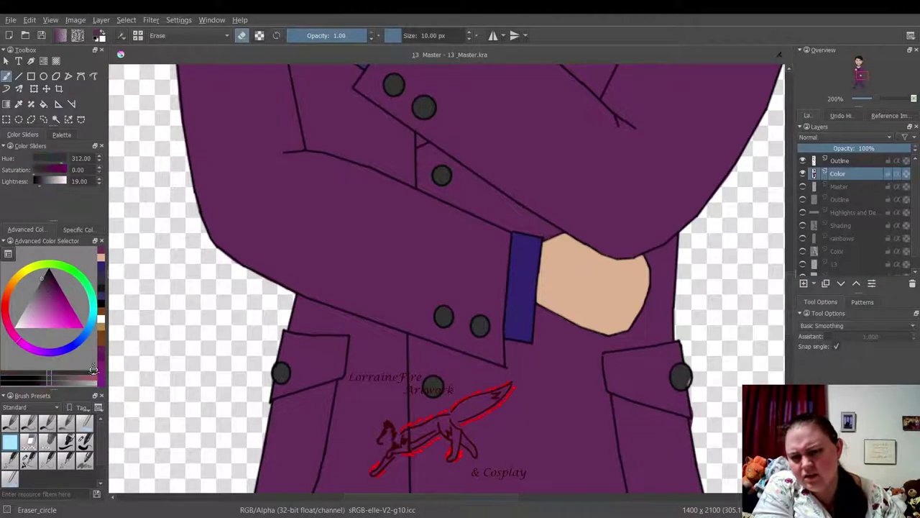
pyautogui.click(9, 460)
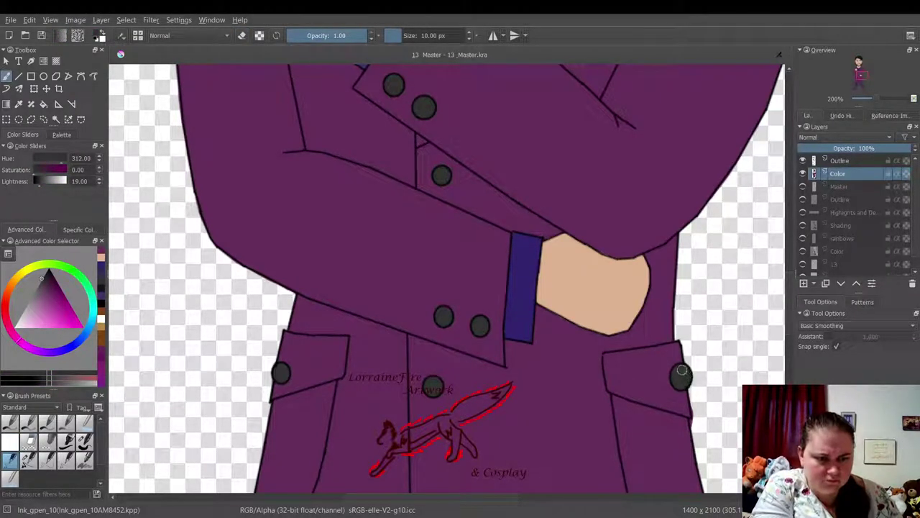
pyautogui.moveTo(675, 378); pyautogui.dragTo(680, 375)
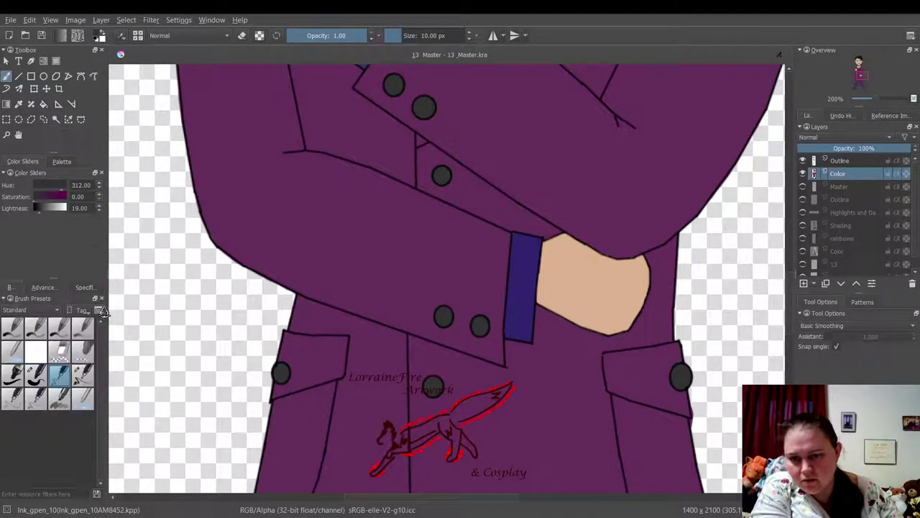
# - Make the section above the color selectors taller and move the Advanced Color Selector behind the Specific Color Selector in its docker group
pyautogui.click(40, 289)
pyautogui.click(78, 288)
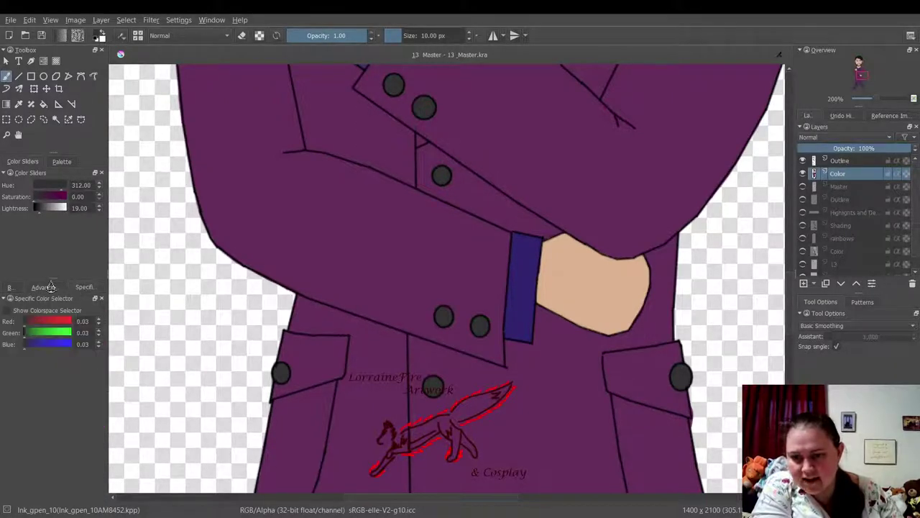
pyautogui.moveTo(49, 282); pyautogui.dragTo(48, 332)
pyautogui.click(49, 336)
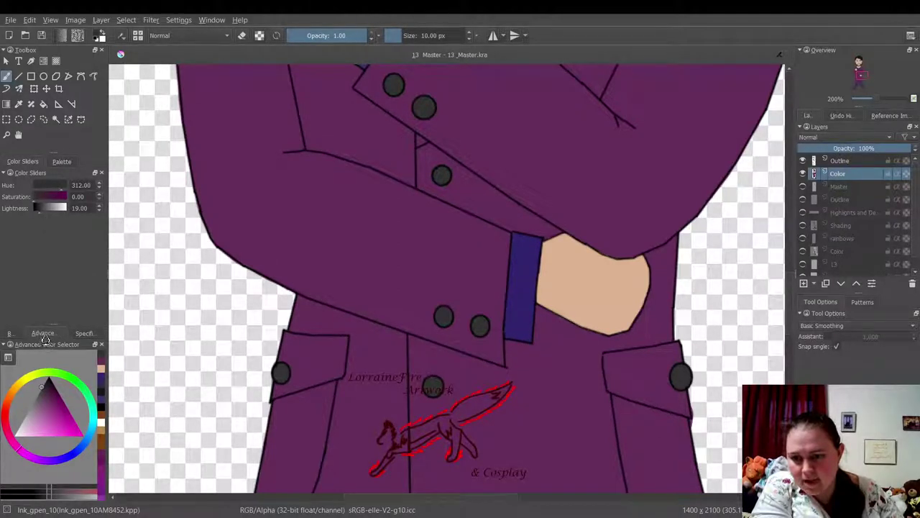
pyautogui.moveTo(44, 335); pyautogui.dragTo(204, 294)
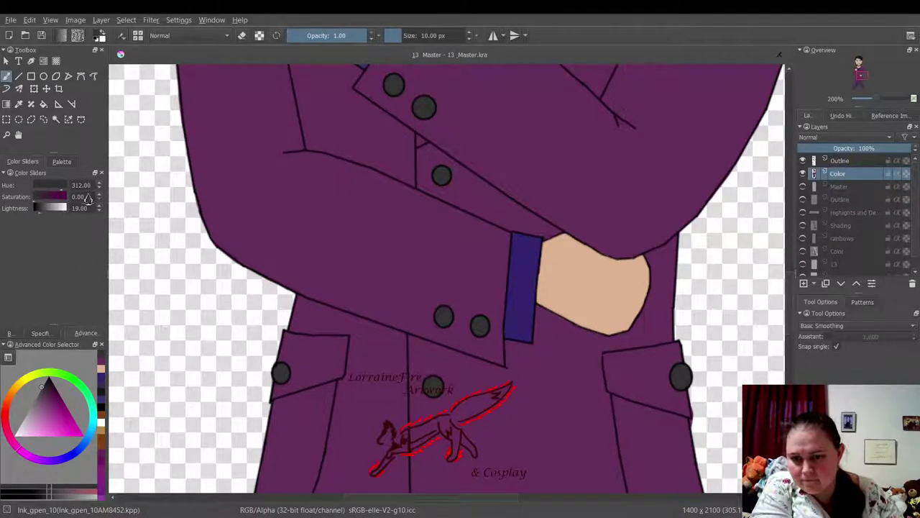
# - Close the Specific and Advanced Color Selector dockers and reduce the height of the Brush Presets docker
pyautogui.click(94, 346)
pyautogui.click(94, 345)
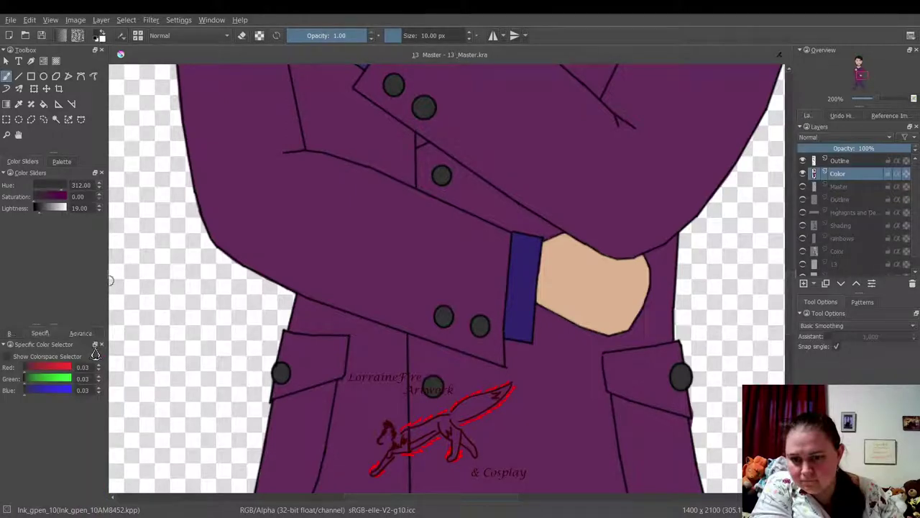
pyautogui.click(95, 347)
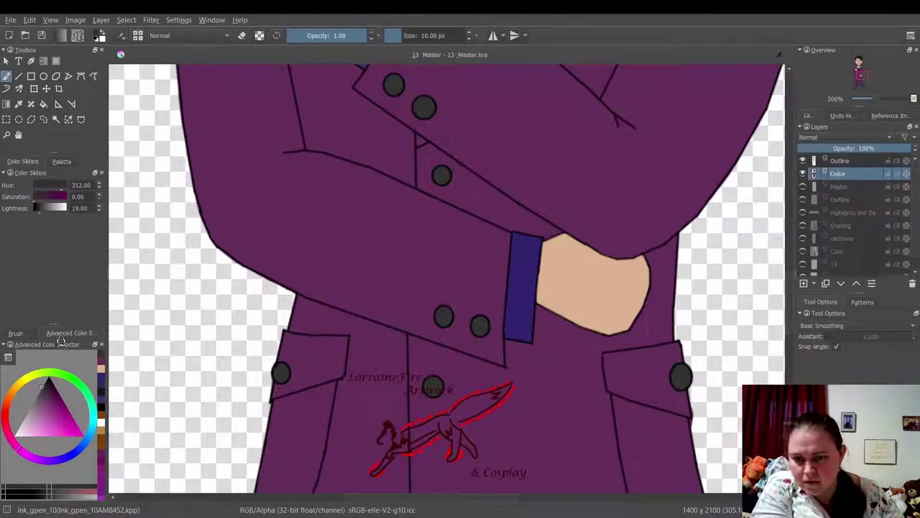
pyautogui.click(102, 345)
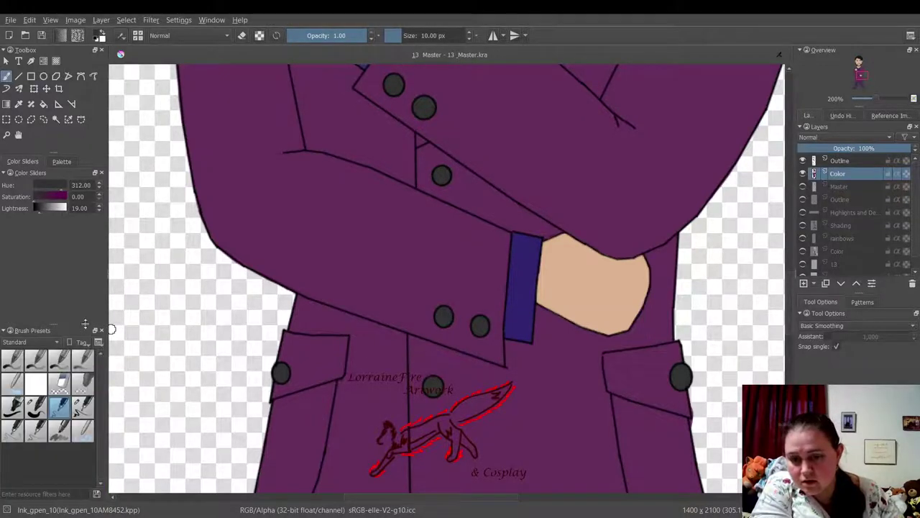
pyautogui.moveTo(55, 324); pyautogui.dragTo(60, 351)
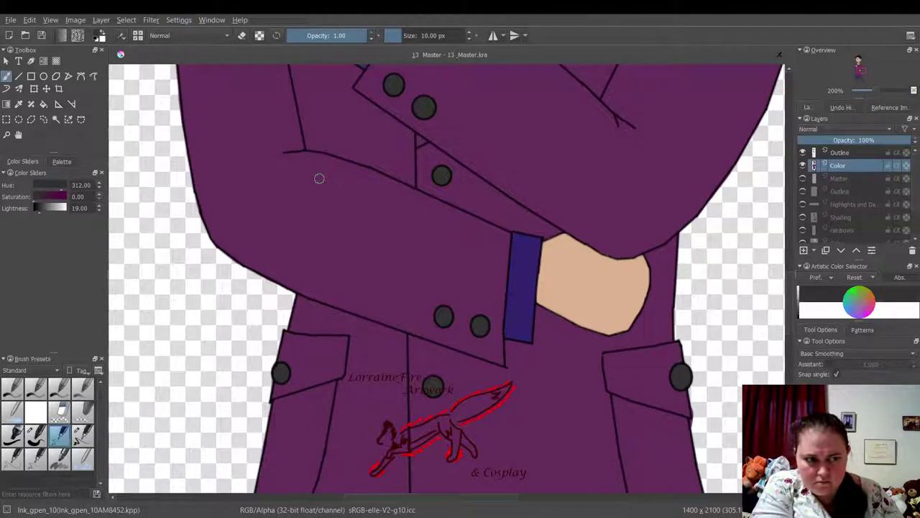
# - Close the Artistic Color Selector and the Specific Color Selector grouped with the Color Sliders and Palette
pyautogui.click(916, 266)
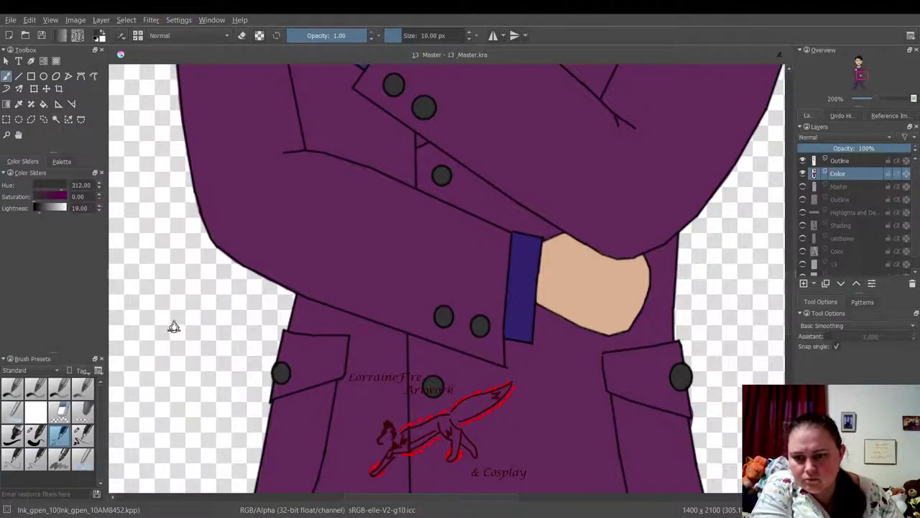
pyautogui.moveTo(29, 251); pyautogui.dragTo(42, 269)
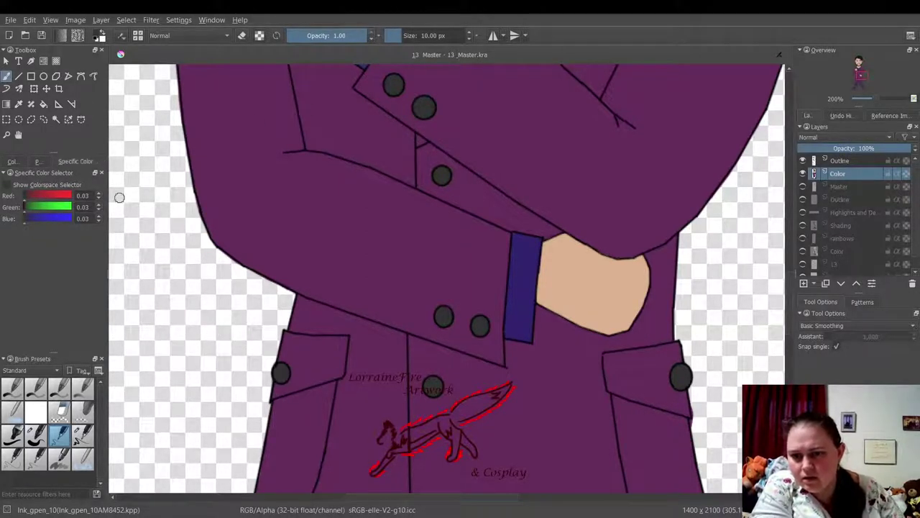
pyautogui.click(101, 174)
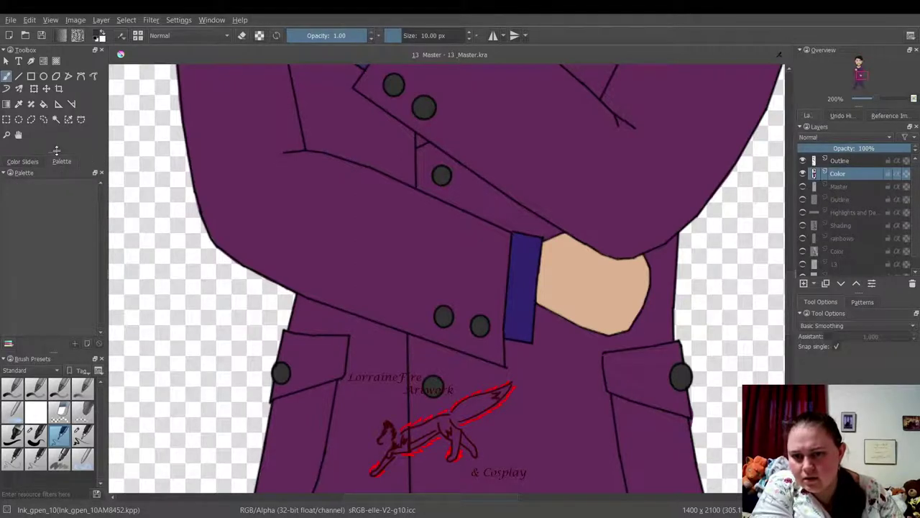
# - Dock the Specific Color Selector in its own section between the Toolbox and the Color Sliders and Palette group
pyautogui.moveTo(55, 152); pyautogui.dragTo(58, 292)
pyautogui.click(22, 240)
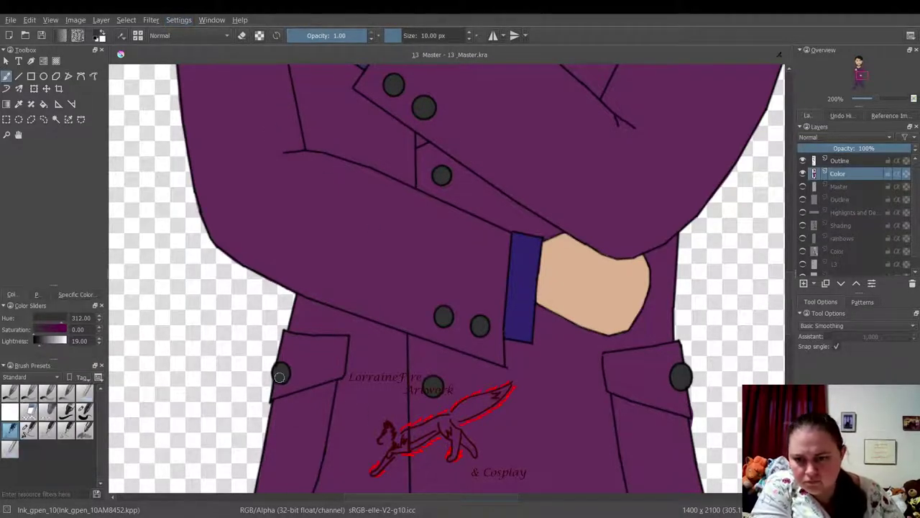
pyautogui.click(76, 294)
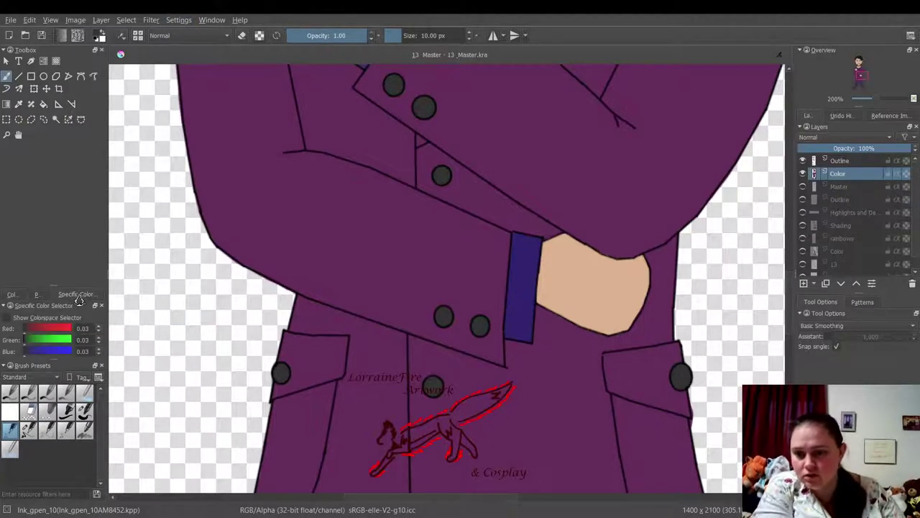
pyautogui.moveTo(83, 151); pyautogui.dragTo(54, 172)
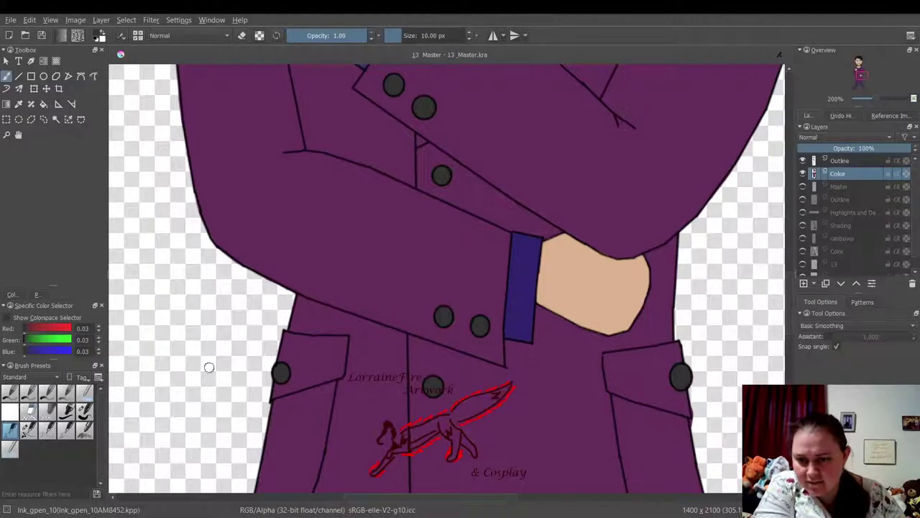
pyautogui.moveTo(48, 293); pyautogui.dragTo(45, 216)
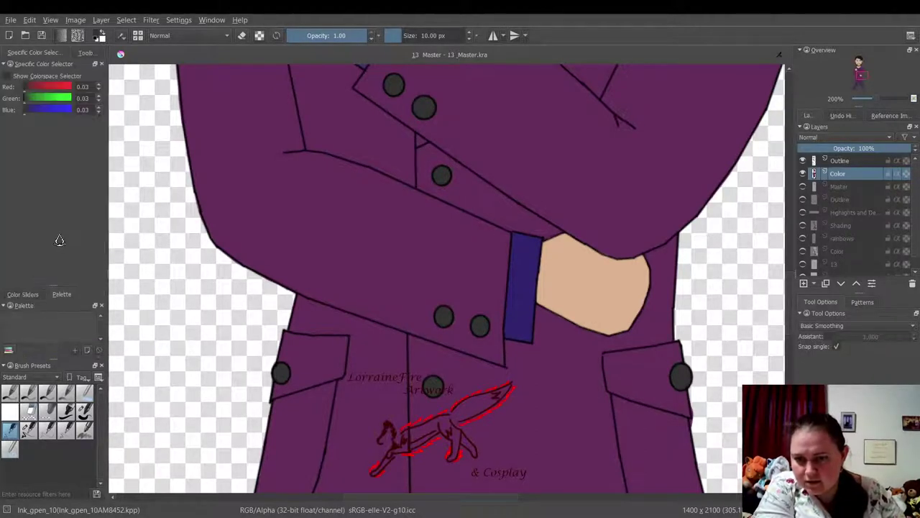
pyautogui.moveTo(44, 62); pyautogui.dragTo(58, 307)
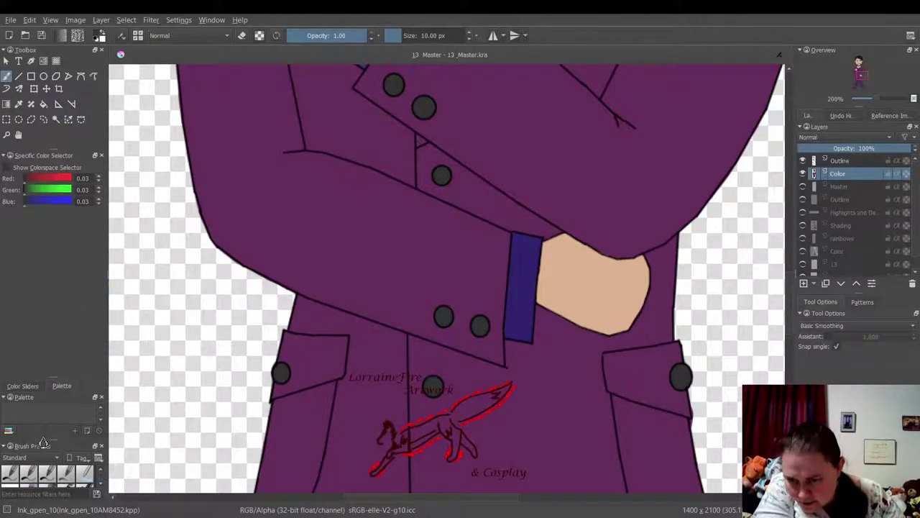
# - Bring up the Color Sliders and resize the docker sections so the Advanced Color Selector, sliders and brush presets all fit below the Toolbox
pyautogui.click(33, 386)
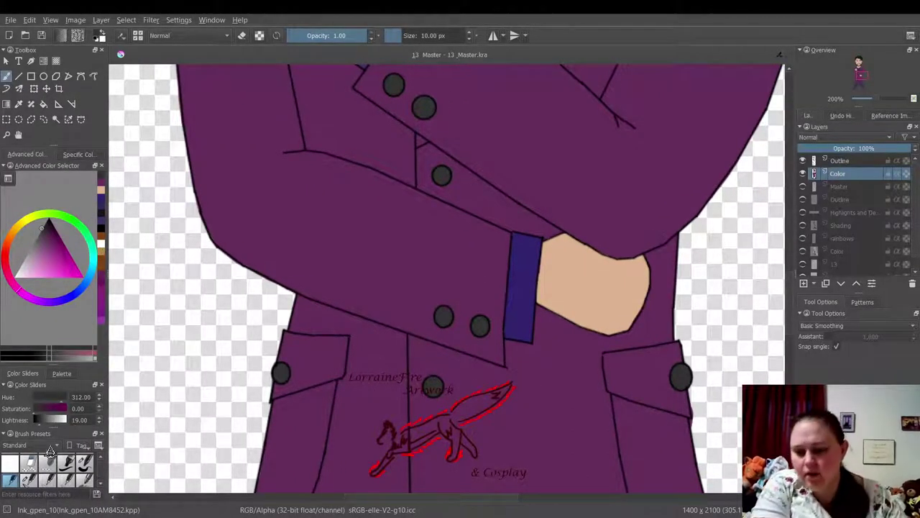
pyautogui.moveTo(52, 426)
pyautogui.mouseDown()
pyautogui.moveTo(70, 319)
pyautogui.moveTo(56, 371)
pyautogui.mouseUp()
pyautogui.moveTo(57, 292); pyautogui.dragTo(57, 303)
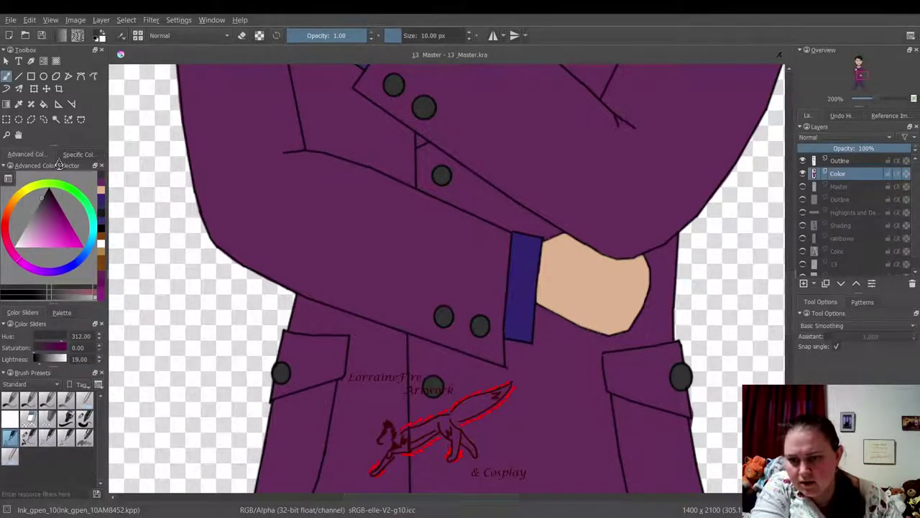
pyautogui.moveTo(52, 144); pyautogui.dragTo(52, 142)
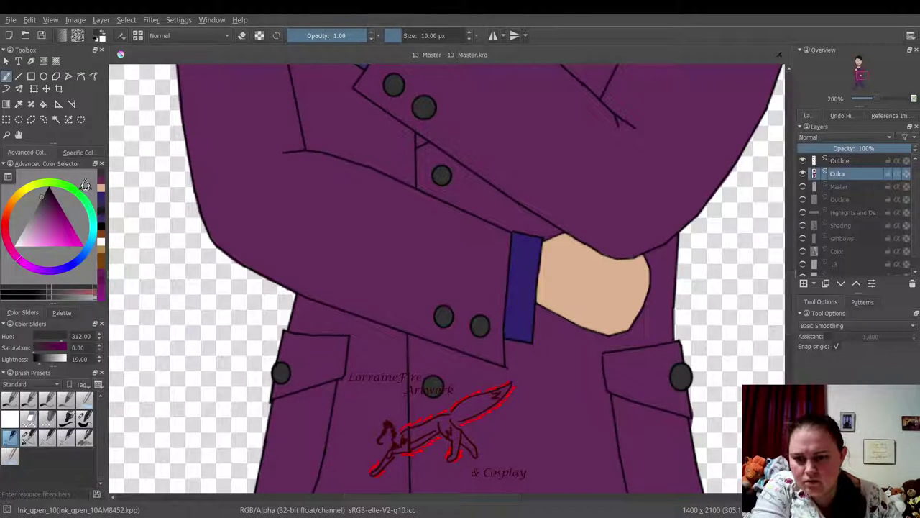
pyautogui.moveTo(53, 300); pyautogui.dragTo(54, 312)
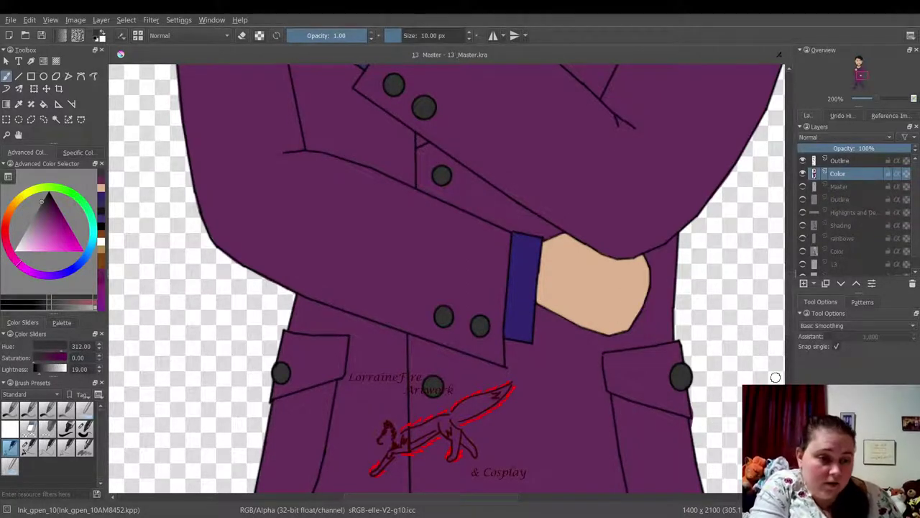
# - Paint jacket purple at 10 px into the gap along the lower jacket's right edge and over the blue spill above its hem
pyautogui.click(11, 428)
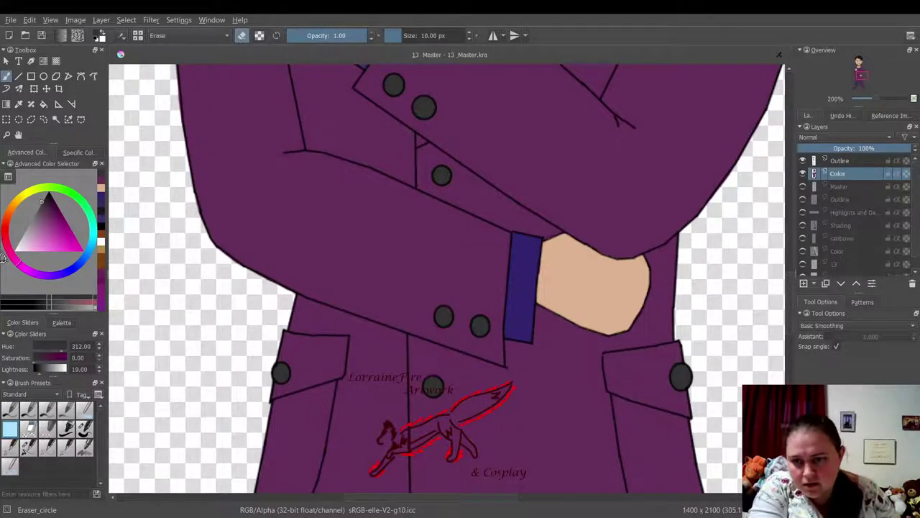
pyautogui.click(10, 449)
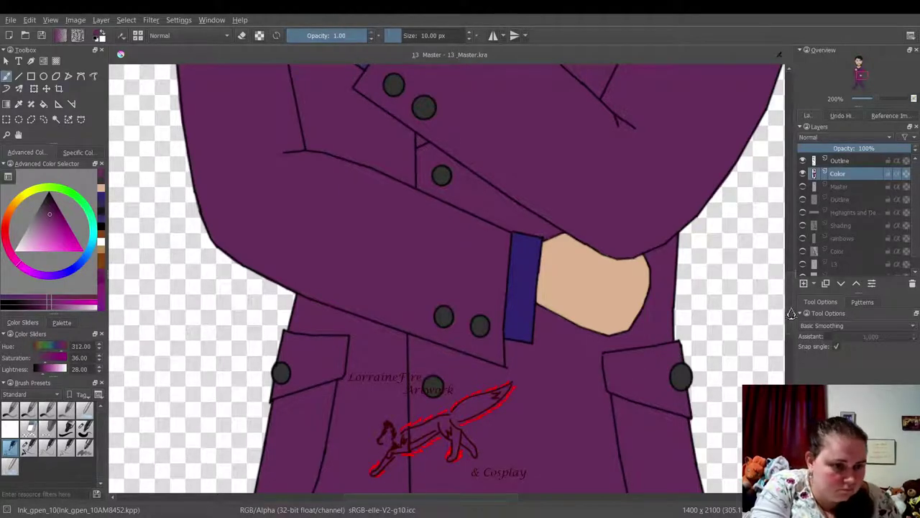
pyautogui.scroll(-5, 790, 314)
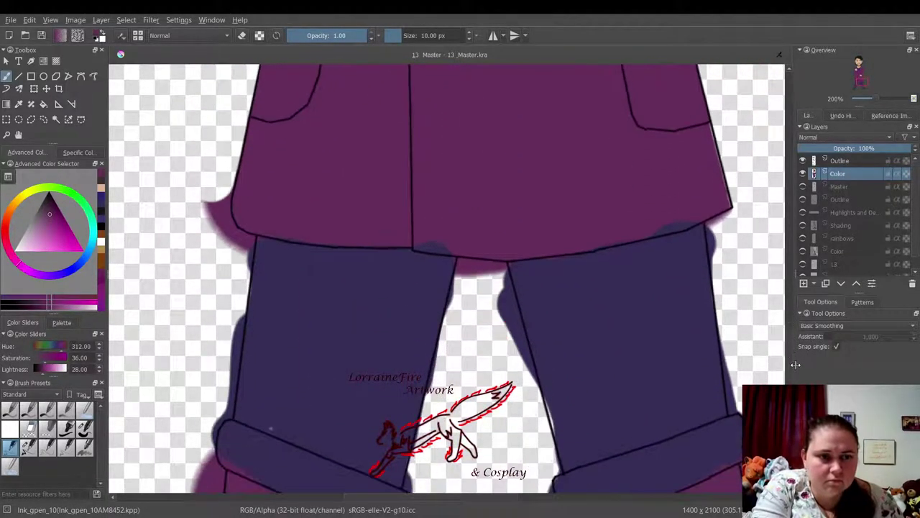
pyautogui.scroll(1, 780, 331)
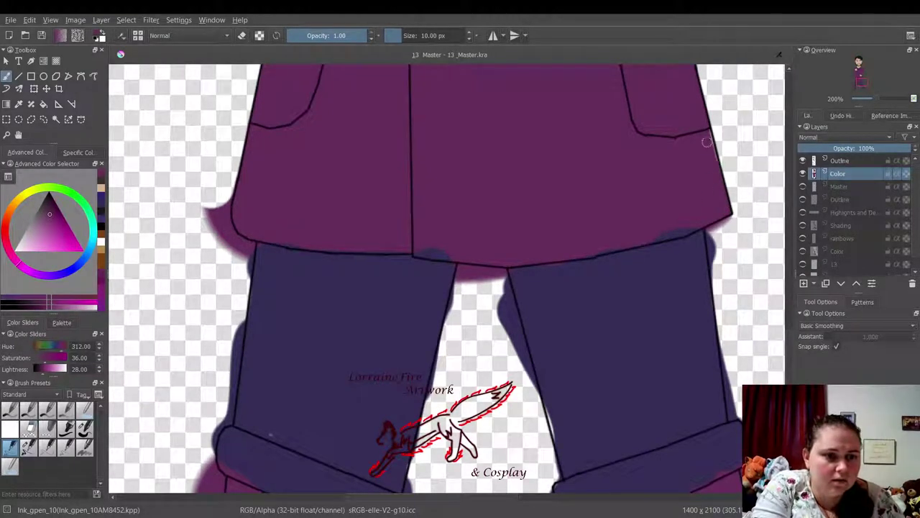
pyautogui.moveTo(709, 148); pyautogui.dragTo(712, 157)
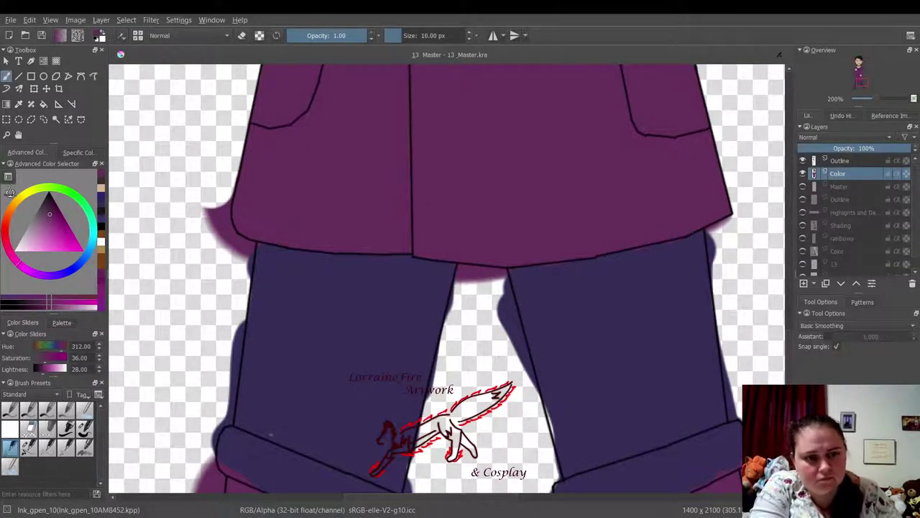
# - Erase the color spill outside the left-hand leg, around the jacket's lower left corner and between the legs below the hem at 10 px
pyautogui.click(10, 430)
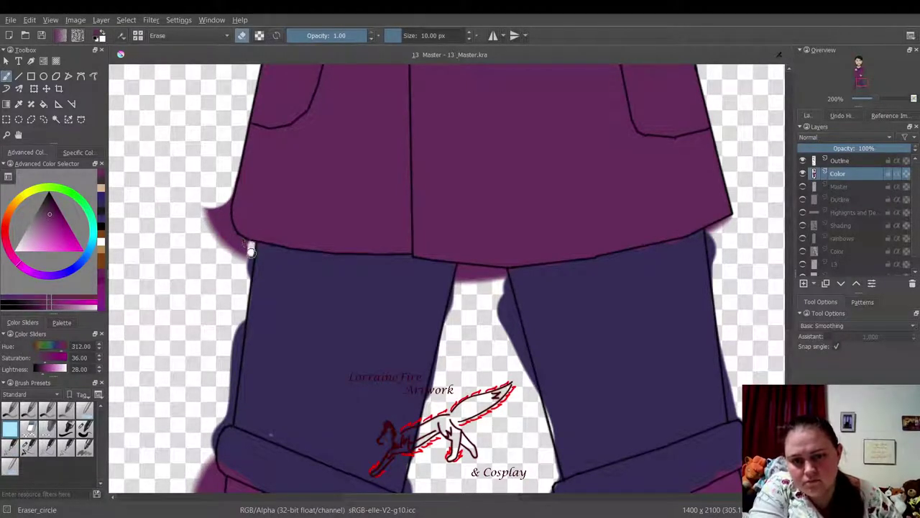
pyautogui.moveTo(239, 304)
pyautogui.mouseDown()
pyautogui.moveTo(228, 421)
pyautogui.moveTo(210, 446)
pyautogui.moveTo(213, 438)
pyautogui.moveTo(221, 489)
pyautogui.moveTo(221, 477)
pyautogui.moveTo(191, 491)
pyautogui.moveTo(213, 483)
pyautogui.mouseUp()
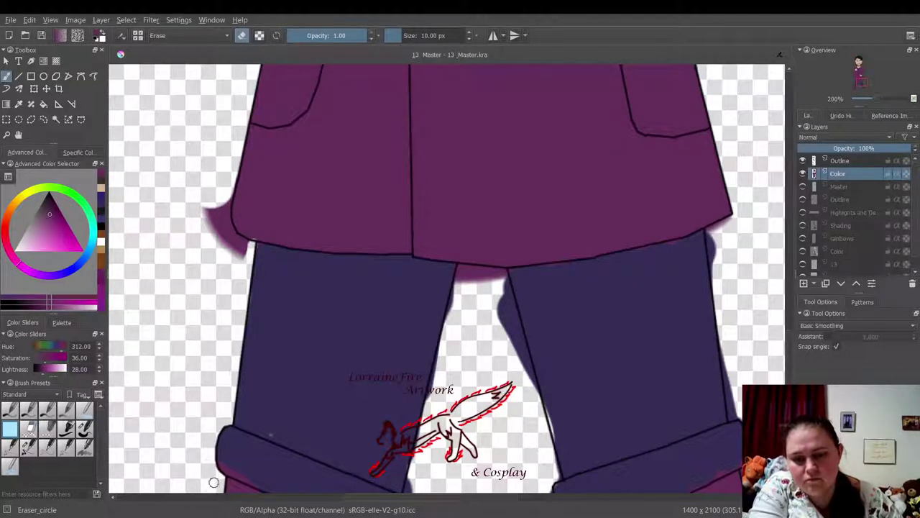
pyautogui.moveTo(225, 203)
pyautogui.mouseDown()
pyautogui.moveTo(224, 226)
pyautogui.moveTo(225, 217)
pyautogui.moveTo(248, 260)
pyautogui.moveTo(231, 242)
pyautogui.moveTo(229, 253)
pyautogui.moveTo(216, 200)
pyautogui.moveTo(226, 255)
pyautogui.moveTo(202, 208)
pyautogui.moveTo(216, 252)
pyautogui.mouseUp()
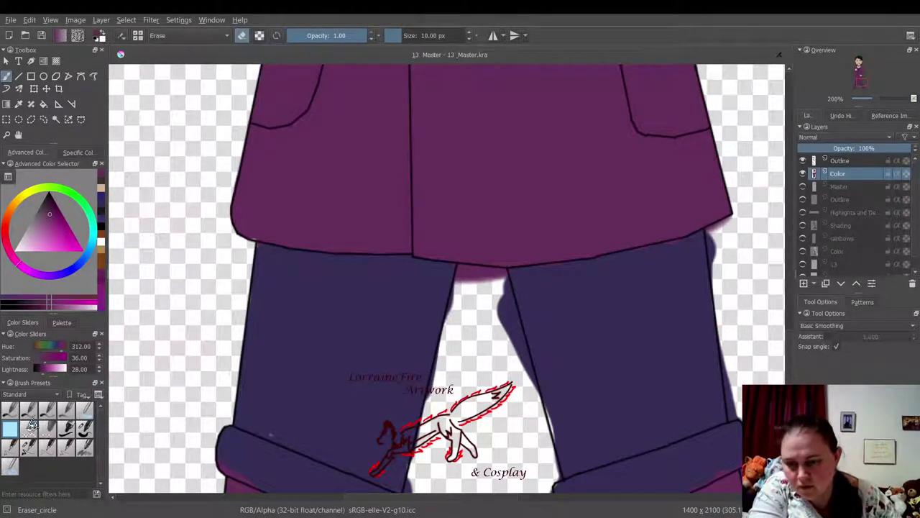
pyautogui.click(10, 447)
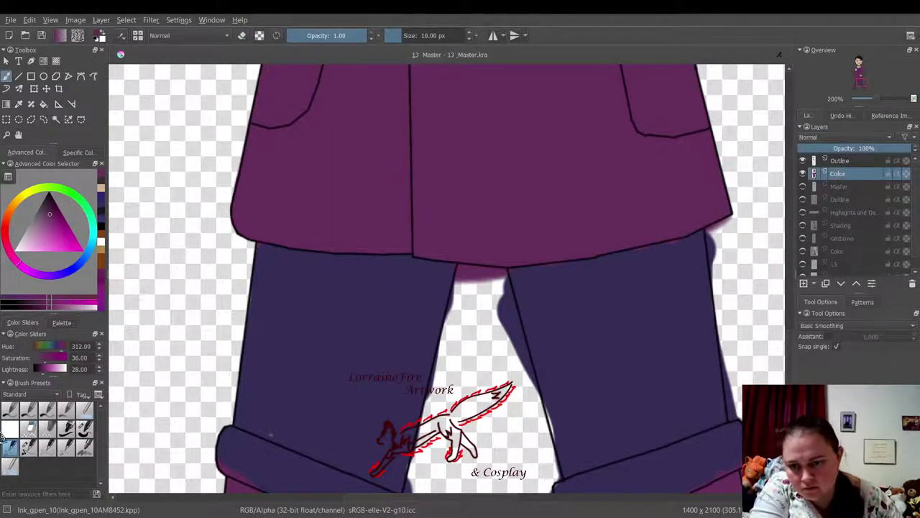
pyautogui.press('e')
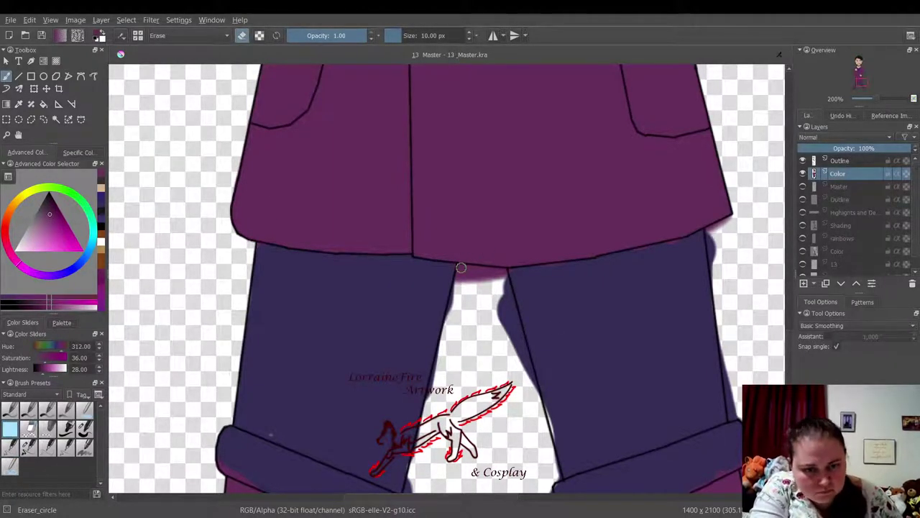
pyautogui.moveTo(459, 267)
pyautogui.mouseDown()
pyautogui.moveTo(501, 271)
pyautogui.moveTo(506, 286)
pyautogui.moveTo(502, 272)
pyautogui.moveTo(514, 312)
pyautogui.moveTo(493, 275)
pyautogui.moveTo(458, 280)
pyautogui.mouseUp()
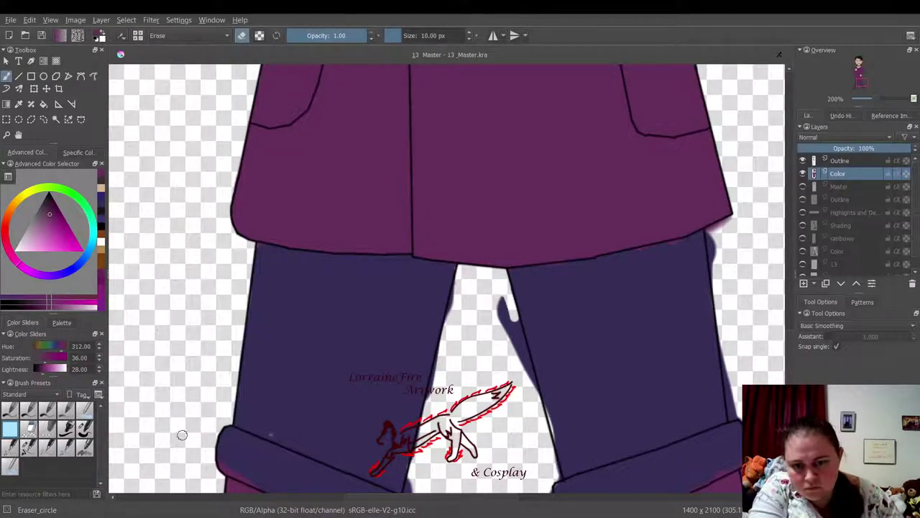
# - Erase the spill along both sides of the right-hand leg with Fill_circle at 50 px, and repaint the jacket corner above it purple
pyautogui.click(84, 428)
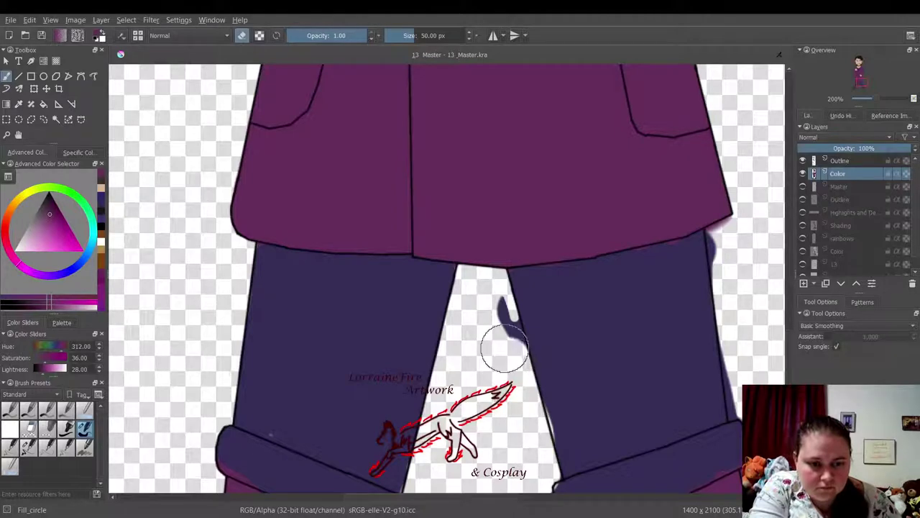
pyautogui.moveTo(505, 349)
pyautogui.mouseDown()
pyautogui.moveTo(499, 298)
pyautogui.moveTo(486, 309)
pyautogui.moveTo(532, 327)
pyautogui.mouseUp()
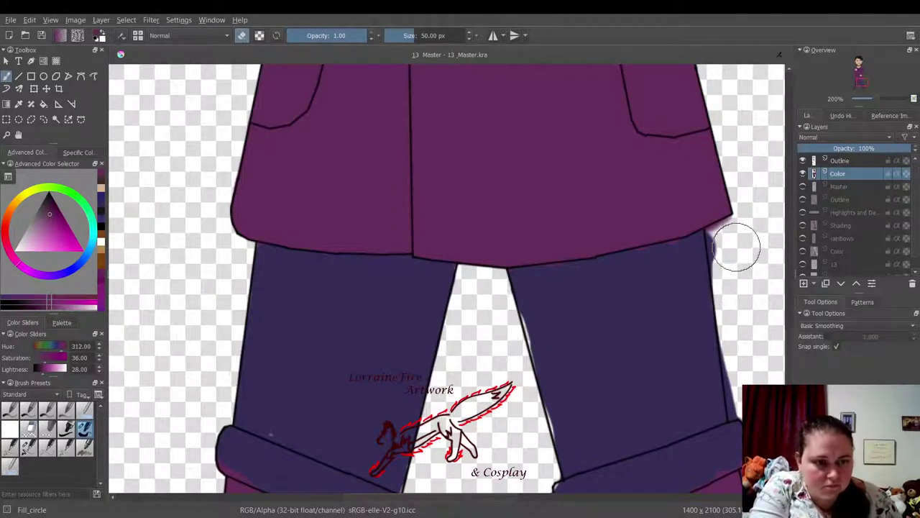
pyautogui.moveTo(737, 247)
pyautogui.mouseDown()
pyautogui.moveTo(726, 240)
pyautogui.moveTo(744, 323)
pyautogui.moveTo(735, 390)
pyautogui.moveTo(744, 421)
pyautogui.mouseUp()
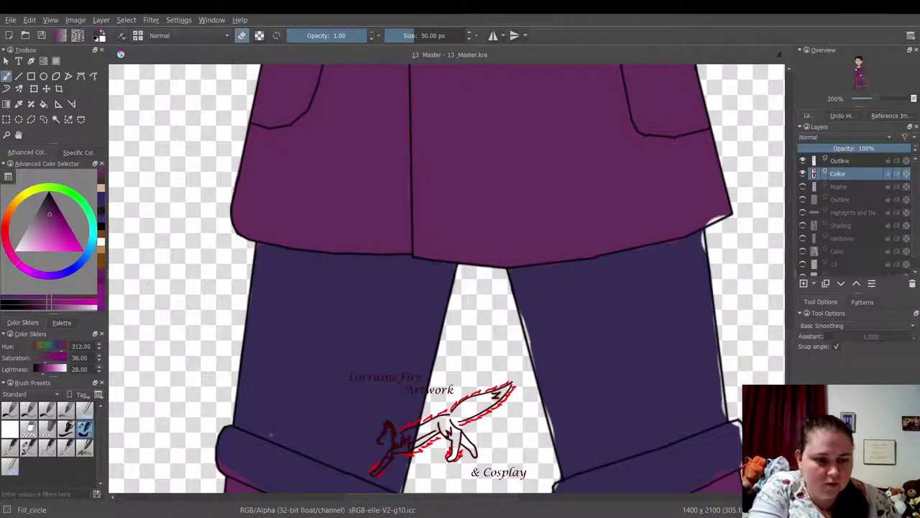
pyautogui.click(10, 447)
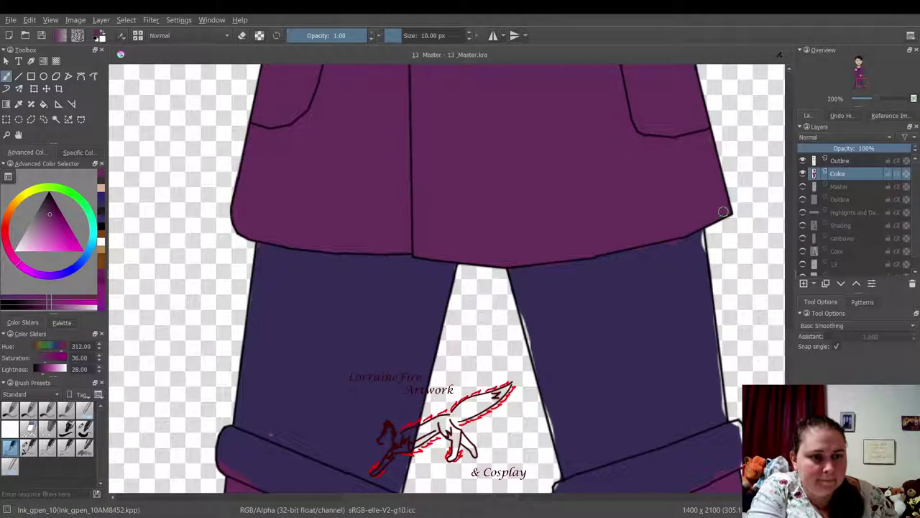
# - Paint trouser blue at 10 px along the left-hand cuff's lower edge and into the gaps on the right-hand leg's inner edge
pyautogui.click(102, 211)
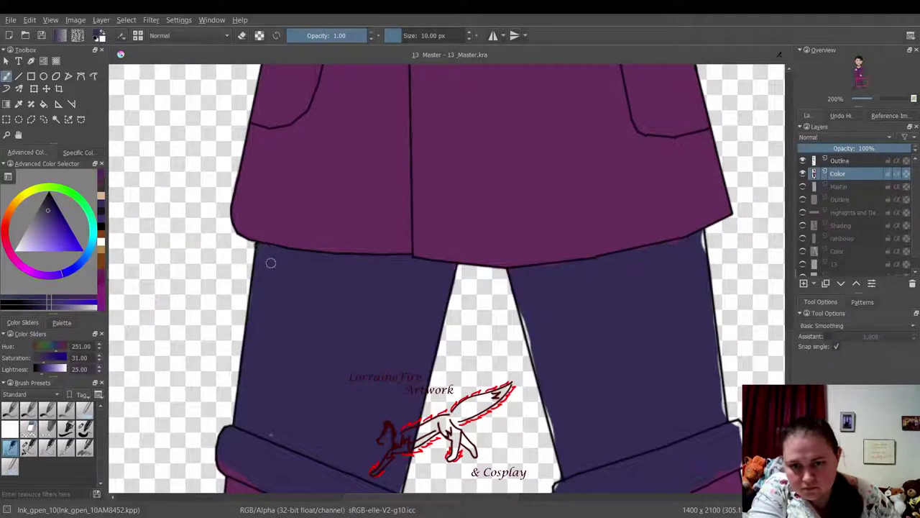
pyautogui.click(10, 430)
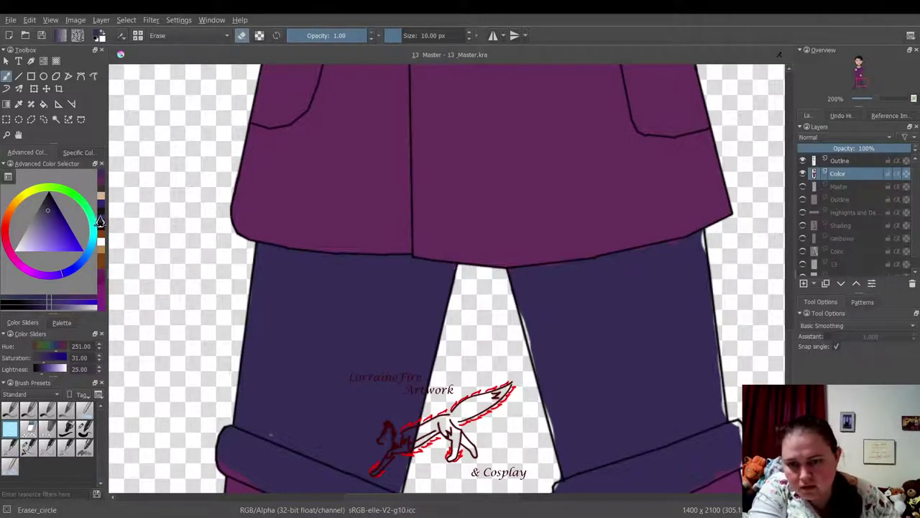
pyautogui.click(13, 447)
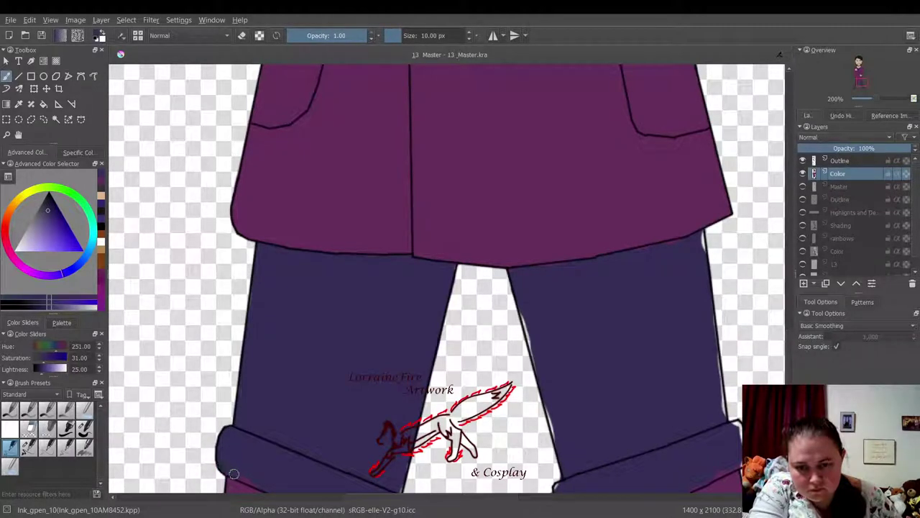
pyautogui.moveTo(234, 474)
pyautogui.mouseDown()
pyautogui.moveTo(259, 483)
pyautogui.moveTo(307, 479)
pyautogui.mouseUp()
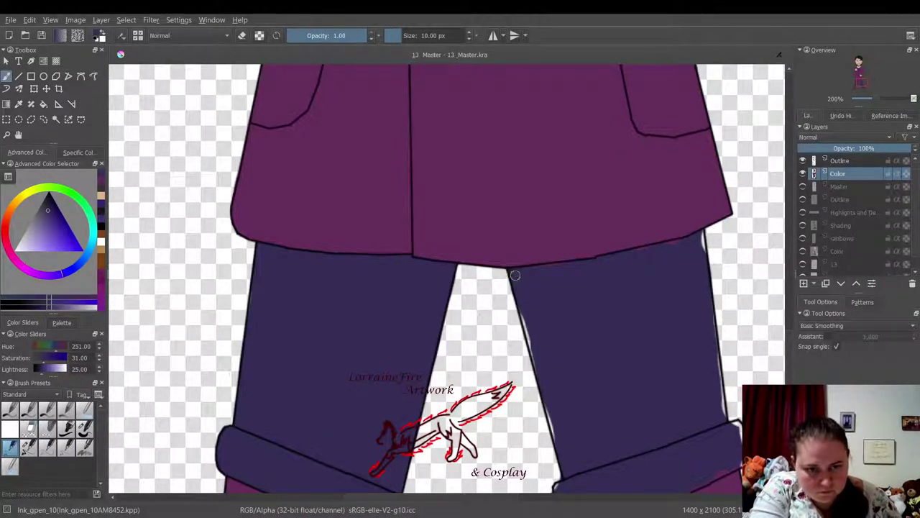
pyautogui.moveTo(523, 309); pyautogui.dragTo(555, 427)
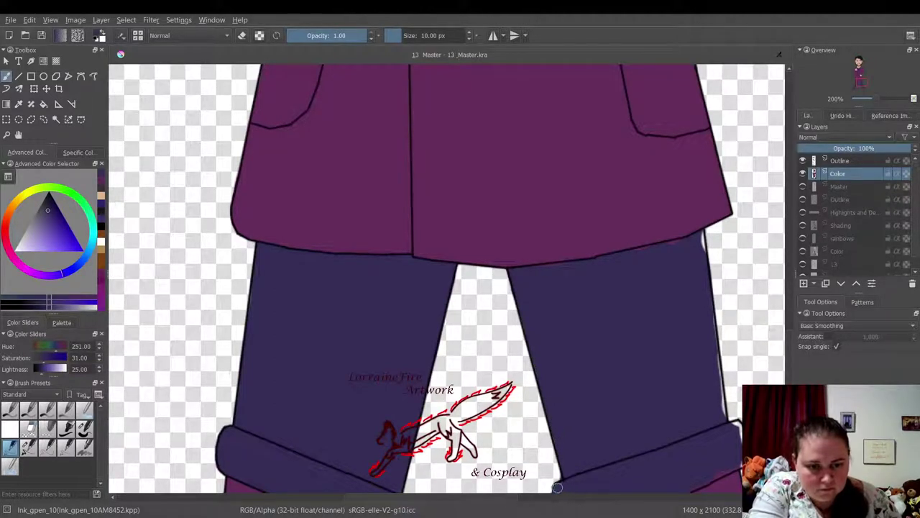
pyautogui.click(10, 428)
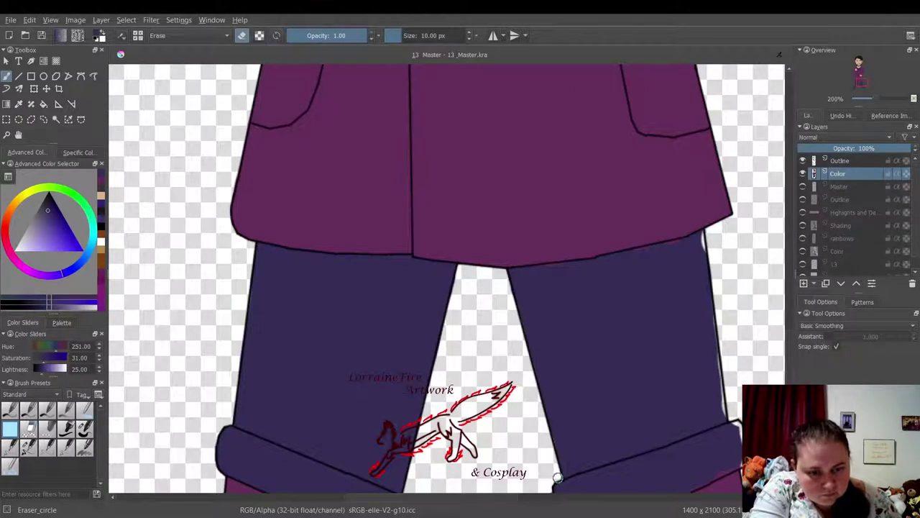
pyautogui.click(10, 445)
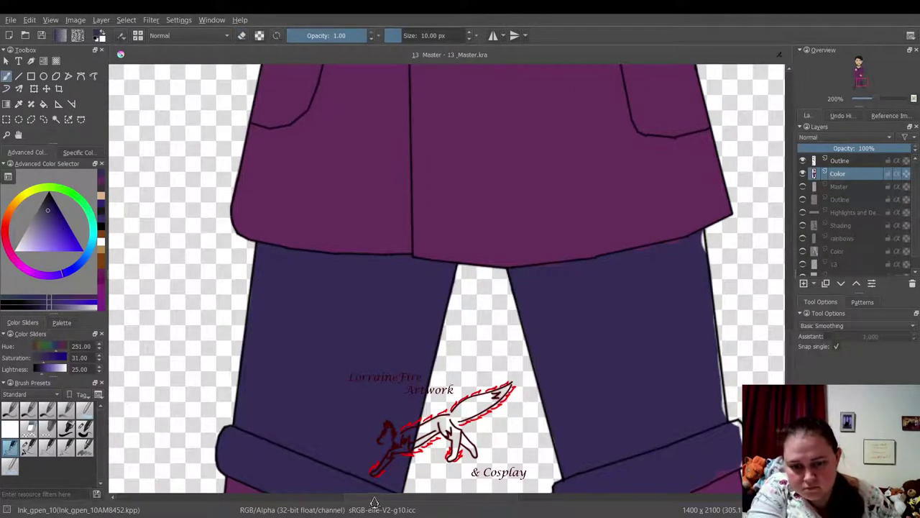
# - Fill the gaps along the right-hand leg's outer edge and its cuff with trouser blue at 10 px
pyautogui.moveTo(378, 501); pyautogui.dragTo(394, 501)
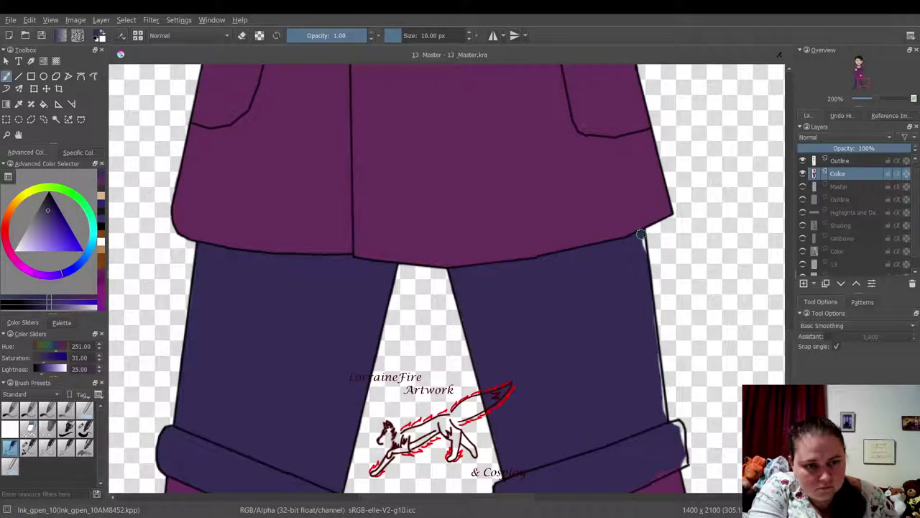
pyautogui.moveTo(640, 234); pyautogui.dragTo(642, 246)
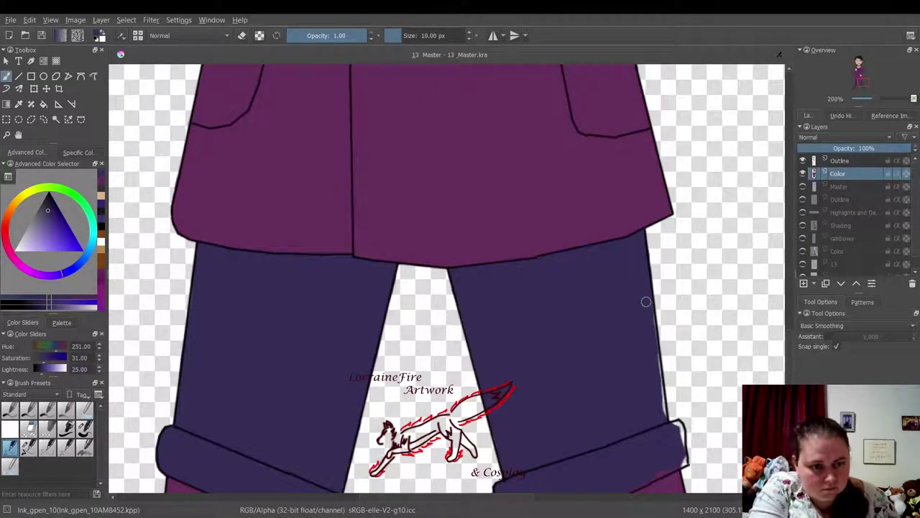
pyautogui.moveTo(649, 317)
pyautogui.mouseDown()
pyautogui.moveTo(665, 420)
pyautogui.moveTo(668, 431)
pyautogui.moveTo(679, 424)
pyautogui.moveTo(683, 460)
pyautogui.mouseUp()
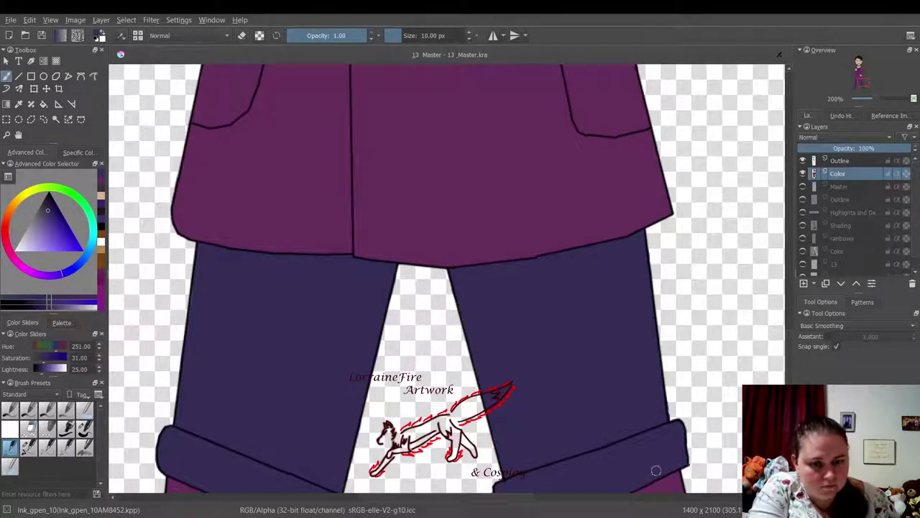
pyautogui.press('e')
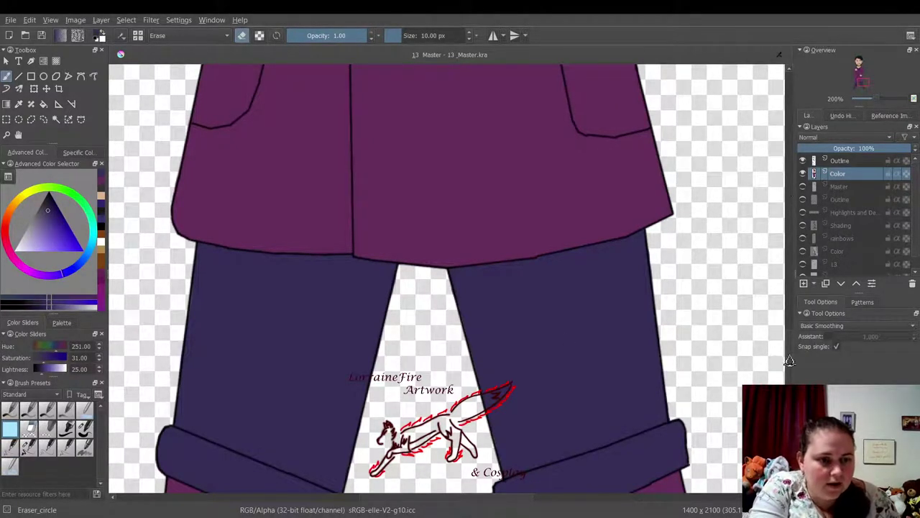
# - Fill the white gap at the inner end of the left-hand trouser cuff with blue using the 10 px ink pen
pyautogui.scroll(-2, 789, 374)
pyautogui.scroll(-5, 789, 375)
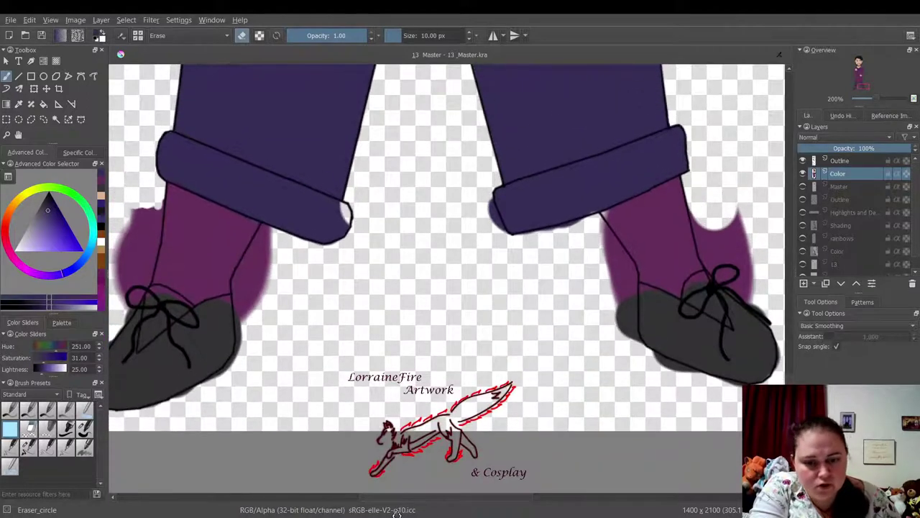
pyautogui.hscroll(-2, 396, 503)
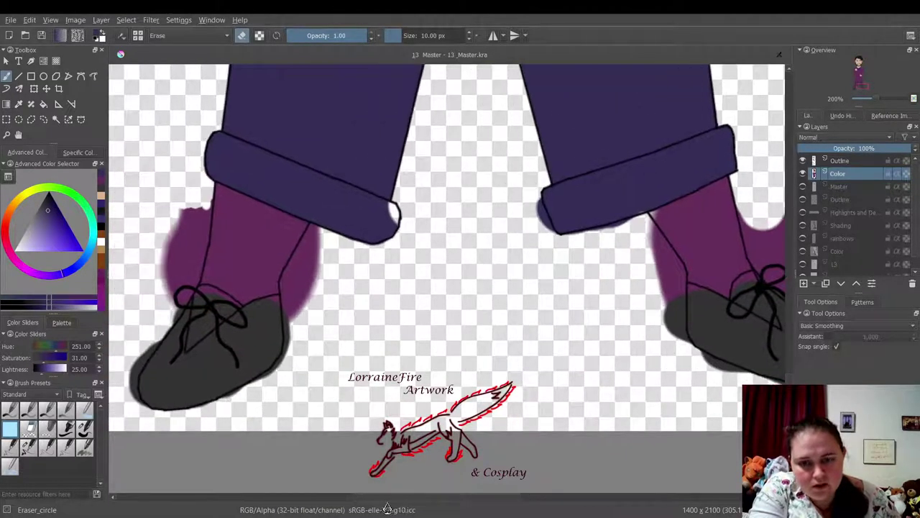
pyautogui.click(10, 446)
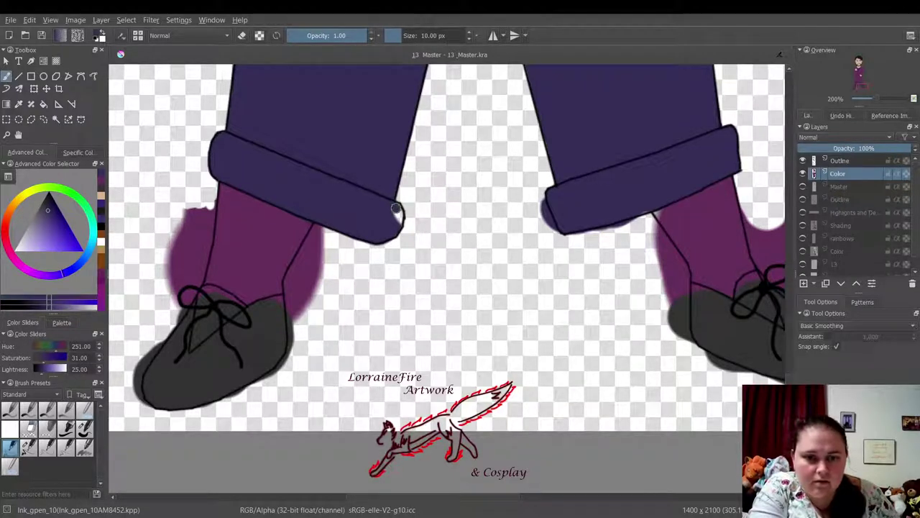
pyautogui.moveTo(397, 209); pyautogui.dragTo(399, 225)
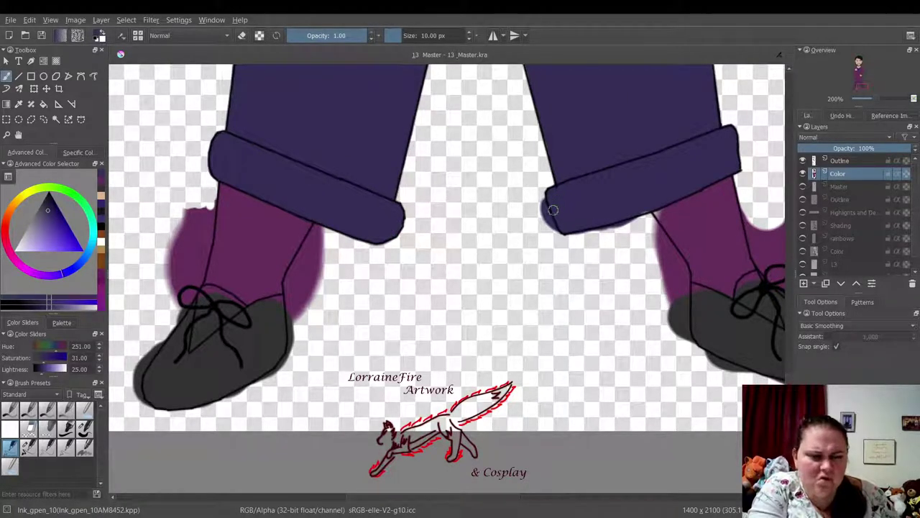
# - Erase the purple and gray spill around the left-hand ankle and shoe with the 10 px eraser
pyautogui.click(9, 429)
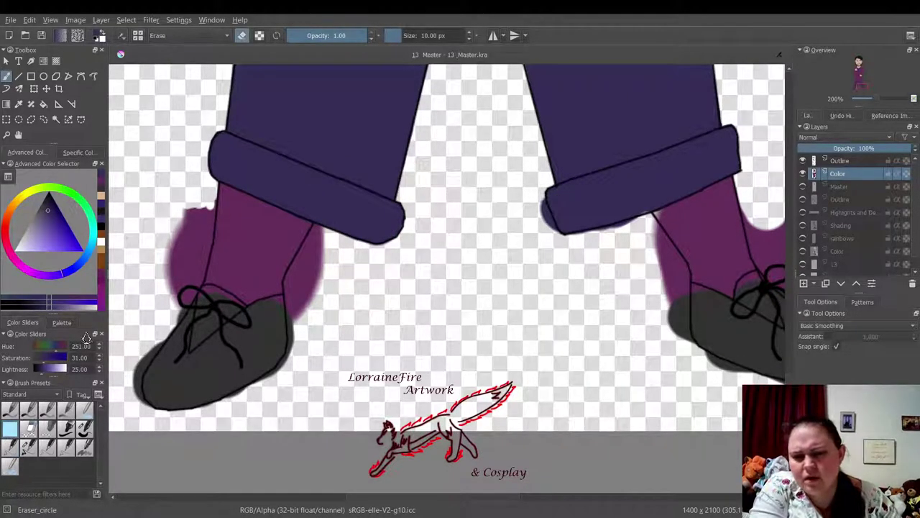
pyautogui.moveTo(315, 226); pyautogui.dragTo(325, 235)
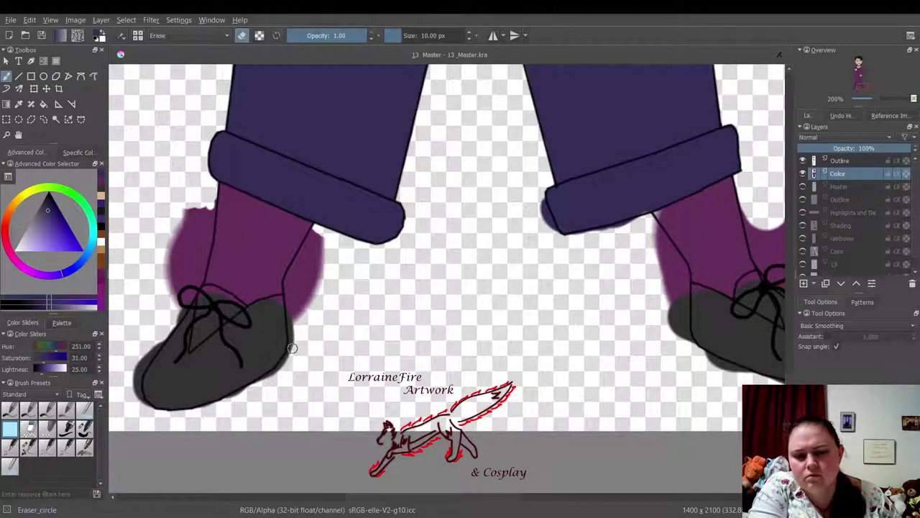
pyautogui.moveTo(292, 348)
pyautogui.mouseDown()
pyautogui.moveTo(293, 324)
pyautogui.moveTo(290, 356)
pyautogui.moveTo(289, 284)
pyautogui.moveTo(303, 257)
pyautogui.moveTo(288, 282)
pyautogui.moveTo(314, 231)
pyautogui.moveTo(328, 248)
pyautogui.moveTo(316, 272)
pyautogui.moveTo(319, 257)
pyautogui.moveTo(319, 307)
pyautogui.moveTo(314, 273)
pyautogui.moveTo(299, 312)
pyautogui.moveTo(295, 297)
pyautogui.moveTo(310, 251)
pyautogui.moveTo(301, 287)
pyautogui.mouseUp()
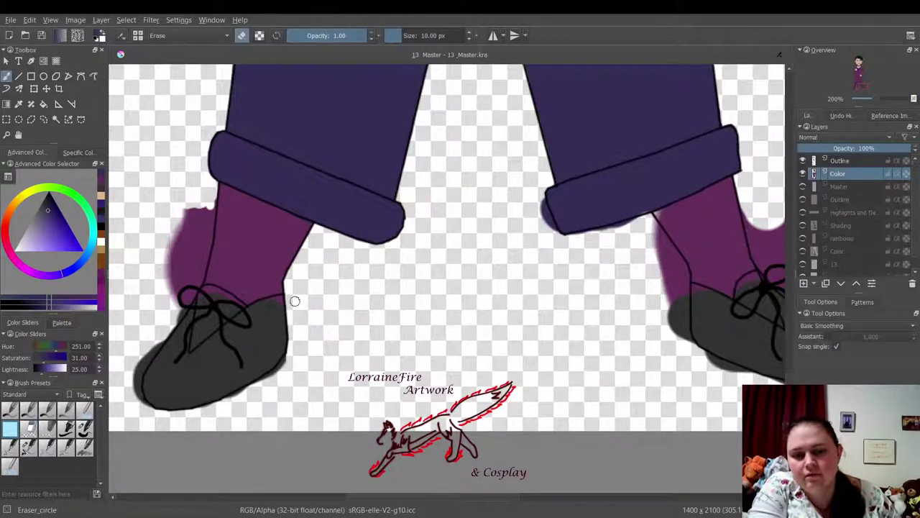
pyautogui.moveTo(125, 368)
pyautogui.mouseDown()
pyautogui.moveTo(151, 414)
pyautogui.moveTo(135, 386)
pyautogui.moveTo(147, 356)
pyautogui.moveTo(136, 384)
pyautogui.moveTo(134, 367)
pyautogui.moveTo(200, 279)
pyautogui.moveTo(213, 197)
pyautogui.moveTo(170, 318)
pyautogui.moveTo(203, 222)
pyautogui.moveTo(204, 212)
pyautogui.moveTo(174, 311)
pyautogui.moveTo(197, 223)
pyautogui.moveTo(191, 251)
pyautogui.moveTo(188, 204)
pyautogui.moveTo(165, 282)
pyautogui.moveTo(165, 250)
pyautogui.moveTo(183, 217)
pyautogui.moveTo(179, 274)
pyautogui.mouseUp()
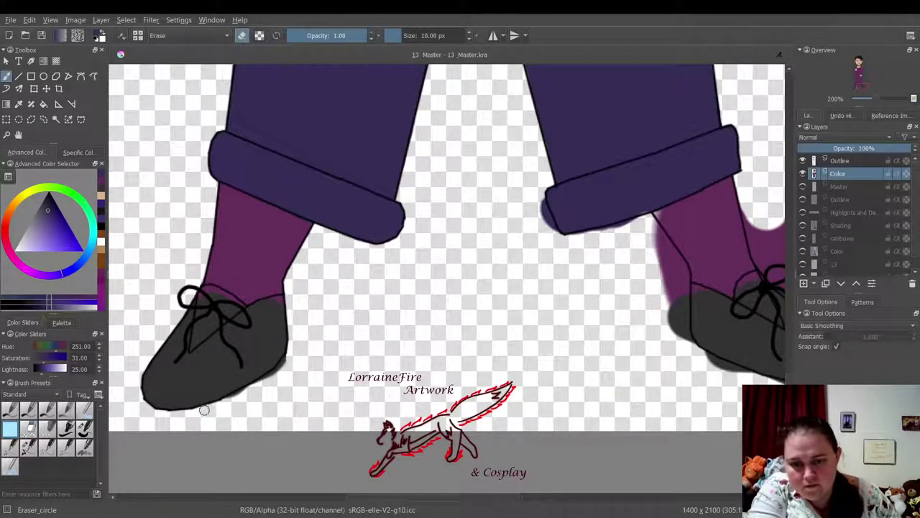
pyautogui.moveTo(205, 409); pyautogui.dragTo(294, 349)
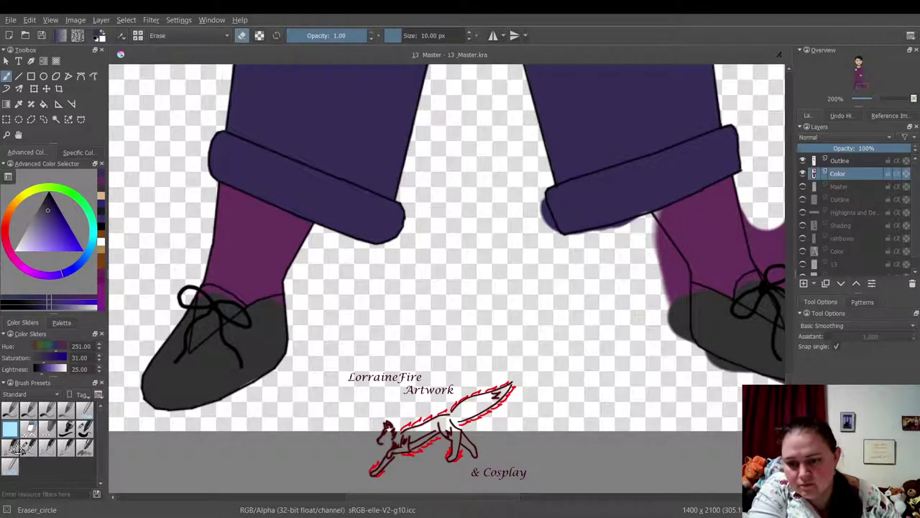
# - Paint the shoe's dark gray at 10 px over the purple left inside the upper edge of the left-hand shoe
pyautogui.click(12, 447)
pyautogui.keyDown('ctrl'); pyautogui.click(288, 219); pyautogui.keyUp('ctrl')
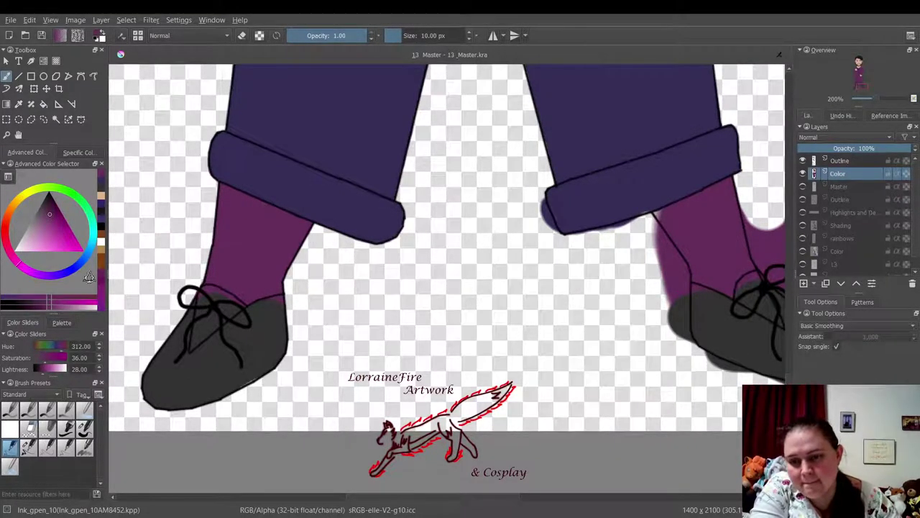
pyautogui.click(101, 195)
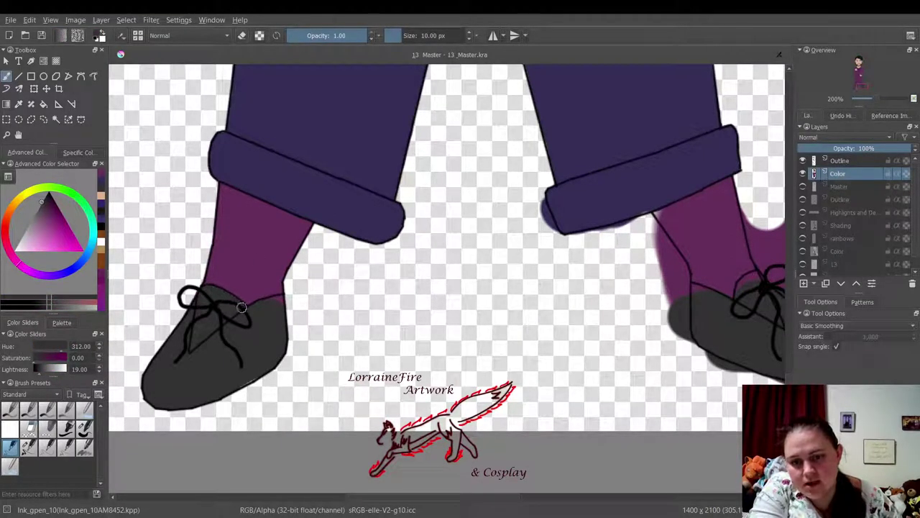
pyautogui.moveTo(269, 301); pyautogui.dragTo(279, 301)
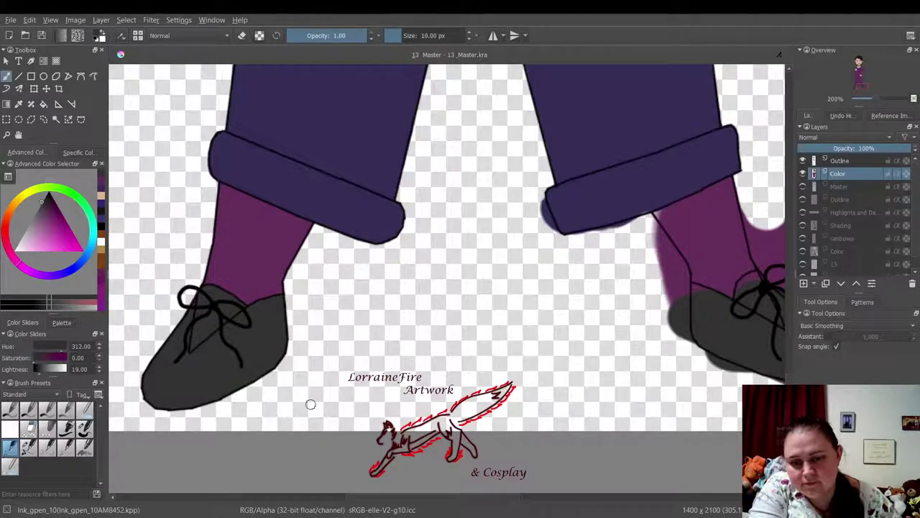
# - Erase the blue, purple and gray spill around the right-hand trouser cuff, ankle and shoe with the 10 px eraser
pyautogui.moveTo(371, 506); pyautogui.dragTo(509, 507)
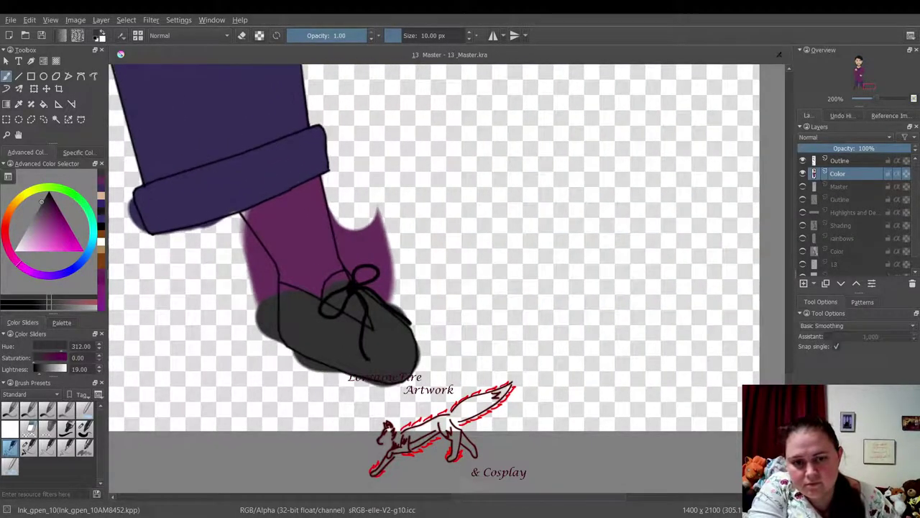
pyautogui.click(10, 430)
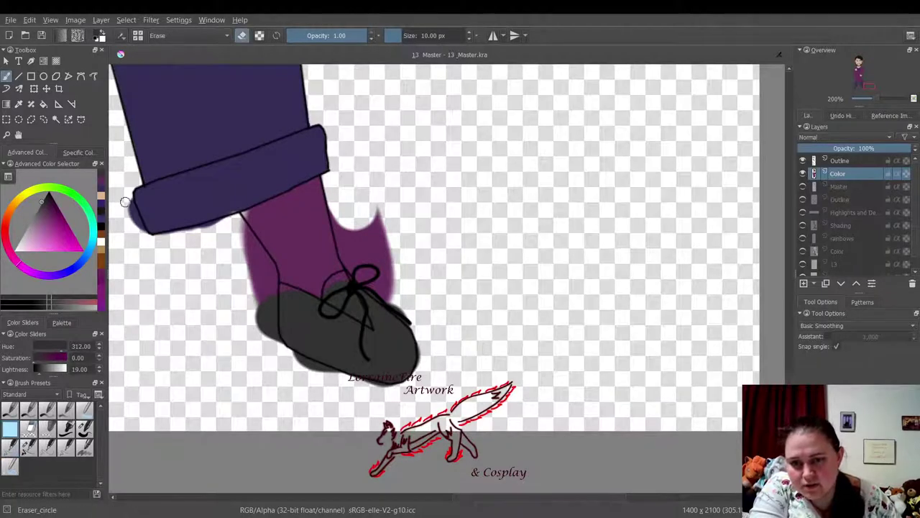
pyautogui.moveTo(127, 201); pyautogui.dragTo(141, 229)
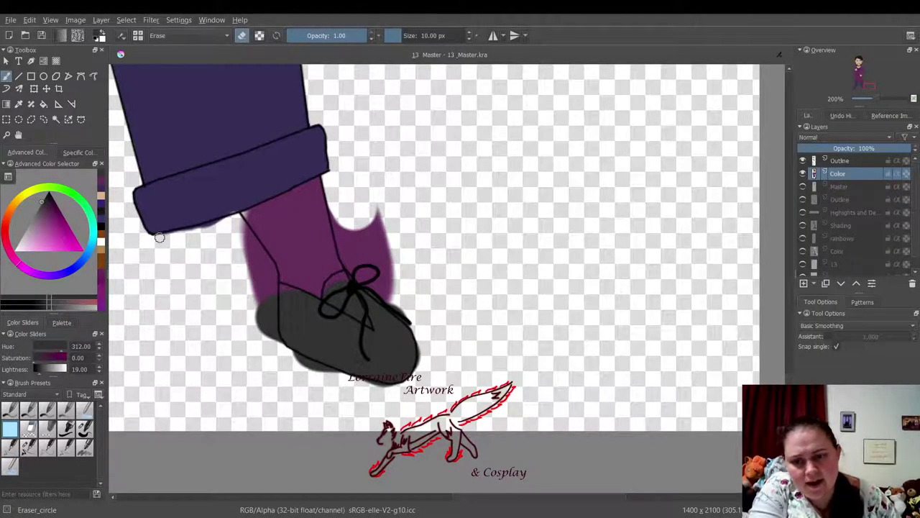
pyautogui.moveTo(158, 239)
pyautogui.mouseDown()
pyautogui.moveTo(217, 221)
pyautogui.moveTo(243, 230)
pyautogui.moveTo(273, 274)
pyautogui.moveTo(270, 316)
pyautogui.moveTo(282, 349)
pyautogui.moveTo(264, 325)
pyautogui.moveTo(261, 336)
pyautogui.moveTo(245, 281)
pyautogui.moveTo(238, 248)
pyautogui.moveTo(244, 240)
pyautogui.moveTo(259, 284)
pyautogui.moveTo(256, 251)
pyautogui.mouseUp()
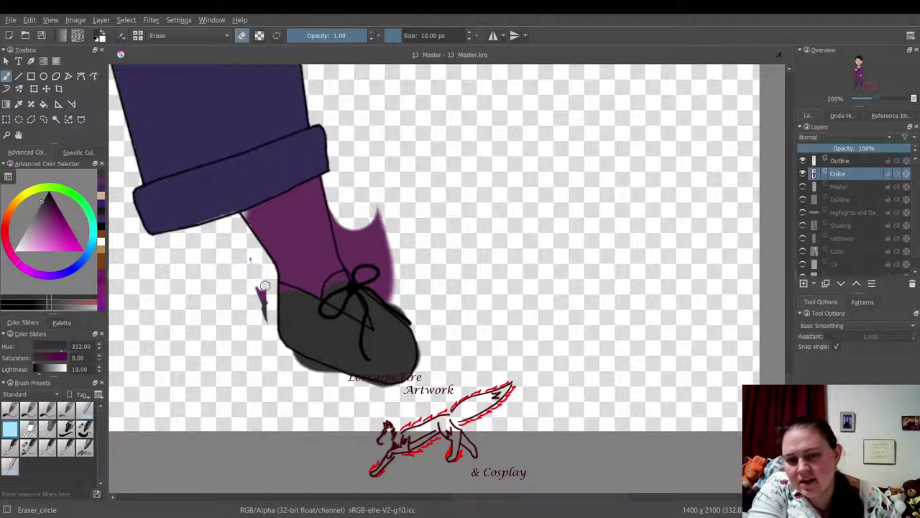
pyautogui.moveTo(264, 286)
pyautogui.mouseDown()
pyautogui.moveTo(254, 273)
pyautogui.moveTo(267, 324)
pyautogui.moveTo(269, 315)
pyautogui.mouseUp()
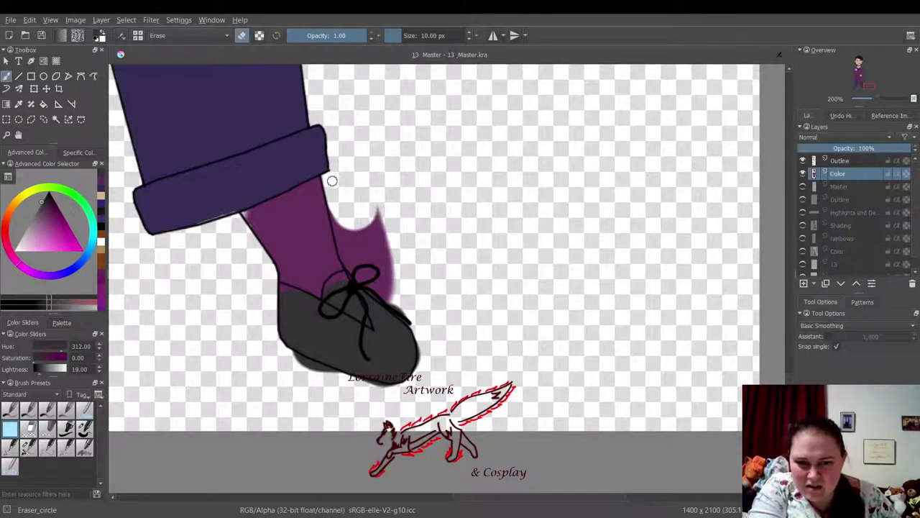
pyautogui.moveTo(333, 192)
pyautogui.mouseDown()
pyautogui.moveTo(349, 263)
pyautogui.moveTo(340, 248)
pyautogui.moveTo(335, 219)
pyautogui.moveTo(360, 278)
pyautogui.moveTo(350, 269)
pyautogui.moveTo(415, 325)
pyautogui.moveTo(368, 280)
pyautogui.moveTo(413, 323)
pyautogui.moveTo(356, 257)
pyautogui.moveTo(340, 205)
pyautogui.moveTo(374, 275)
pyautogui.moveTo(351, 207)
pyautogui.moveTo(345, 224)
pyautogui.moveTo(341, 212)
pyautogui.moveTo(356, 208)
pyautogui.moveTo(382, 265)
pyautogui.moveTo(383, 196)
pyautogui.moveTo(399, 291)
pyautogui.moveTo(378, 254)
pyautogui.moveTo(390, 288)
pyautogui.mouseUp()
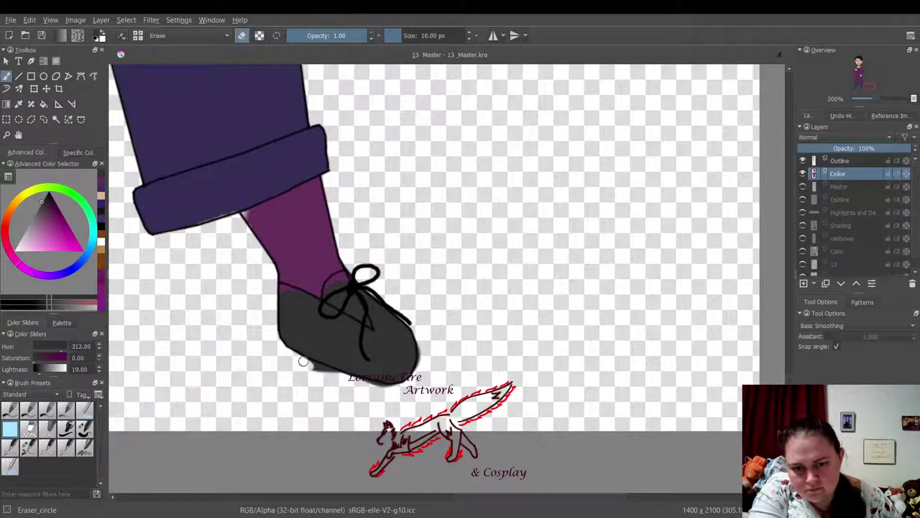
pyautogui.moveTo(303, 361)
pyautogui.mouseDown()
pyautogui.moveTo(342, 375)
pyautogui.moveTo(321, 377)
pyautogui.mouseUp()
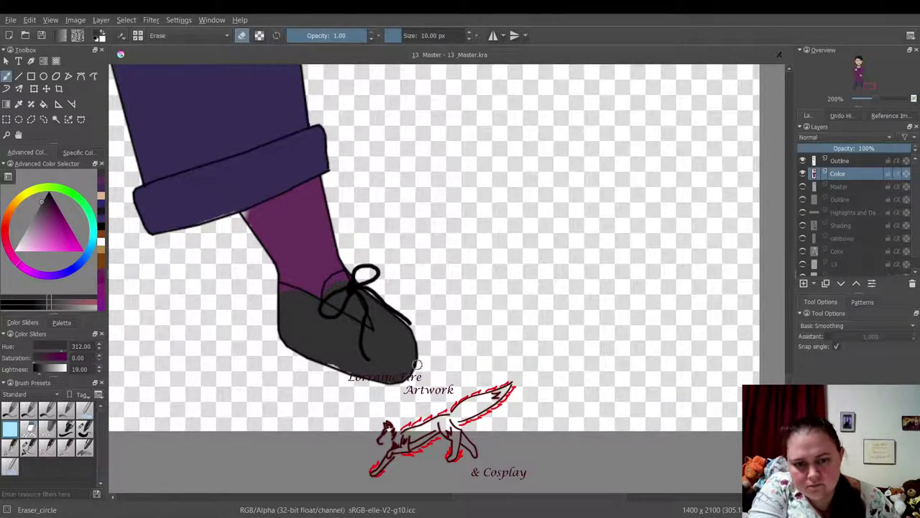
# - Fill the gaps along the right-hand cuff's lower edge with trouser blue and the sock's inner edge with purple, using the 10 px ink pen
pyautogui.click(10, 449)
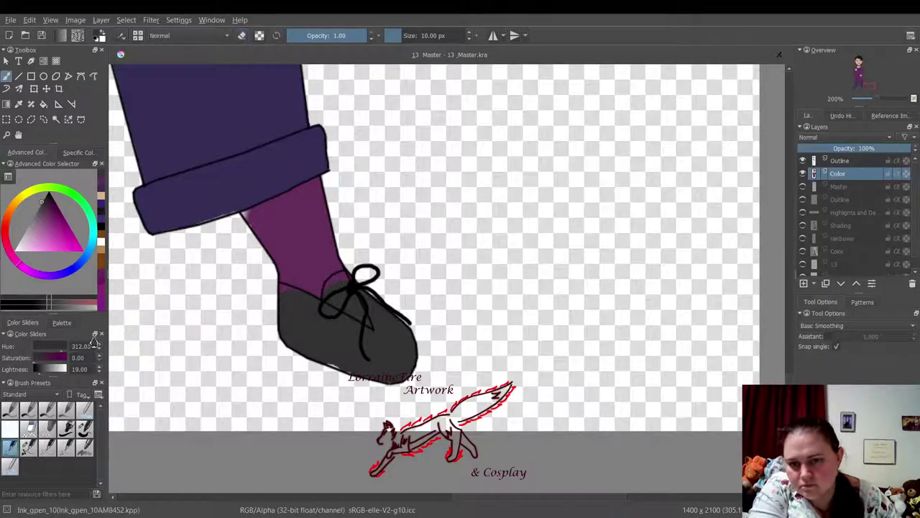
pyautogui.keyDown('ctrl'); pyautogui.click(164, 218); pyautogui.keyUp('ctrl')
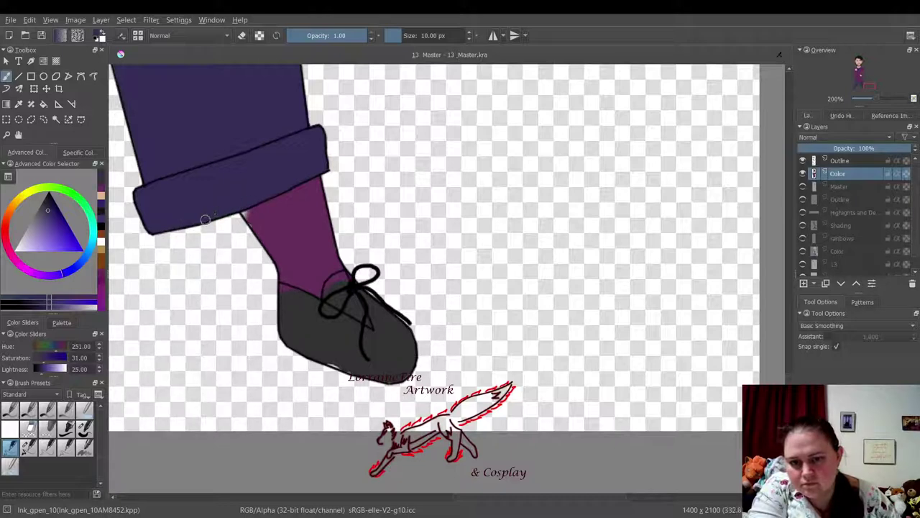
pyautogui.click(102, 202)
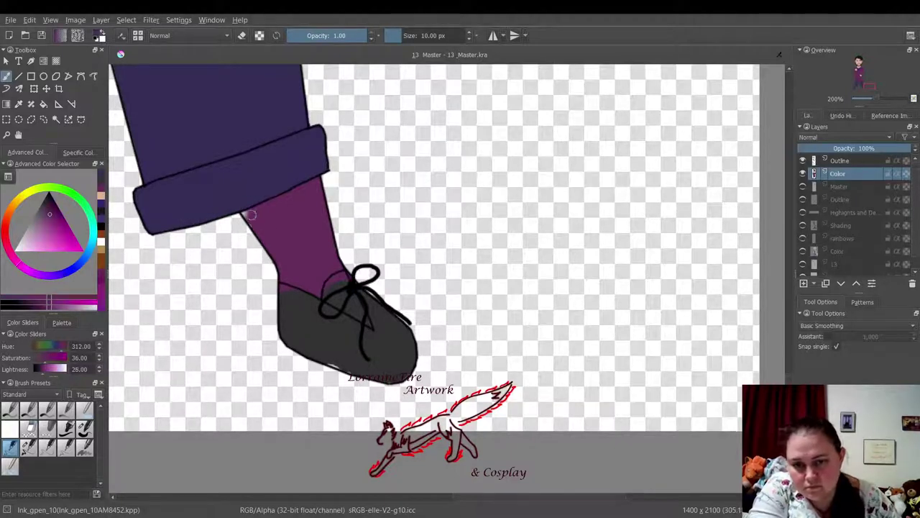
# - Paint dark gray inside the right-hand shoe's upper edge, tongue and sole outline at 10 px, and switch back to the circle eraser
pyautogui.click(41, 202)
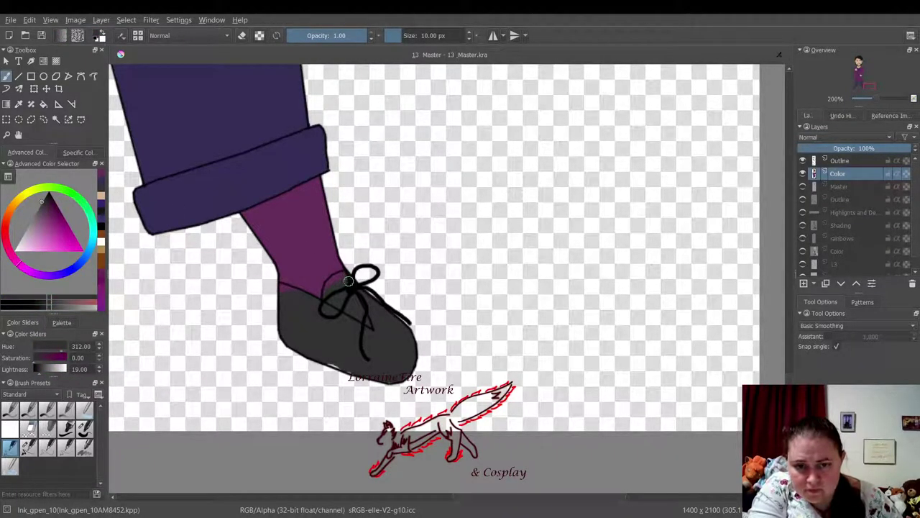
pyautogui.moveTo(336, 278)
pyautogui.mouseDown()
pyautogui.moveTo(280, 288)
pyautogui.moveTo(295, 293)
pyautogui.moveTo(282, 301)
pyautogui.moveTo(304, 344)
pyautogui.moveTo(331, 353)
pyautogui.moveTo(299, 293)
pyautogui.moveTo(337, 362)
pyautogui.moveTo(328, 362)
pyautogui.moveTo(407, 372)
pyautogui.mouseUp()
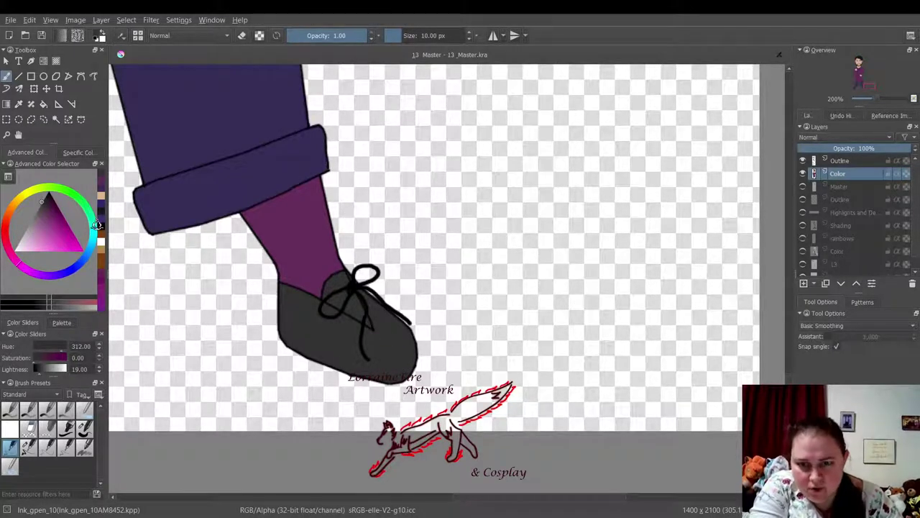
pyautogui.click(9, 429)
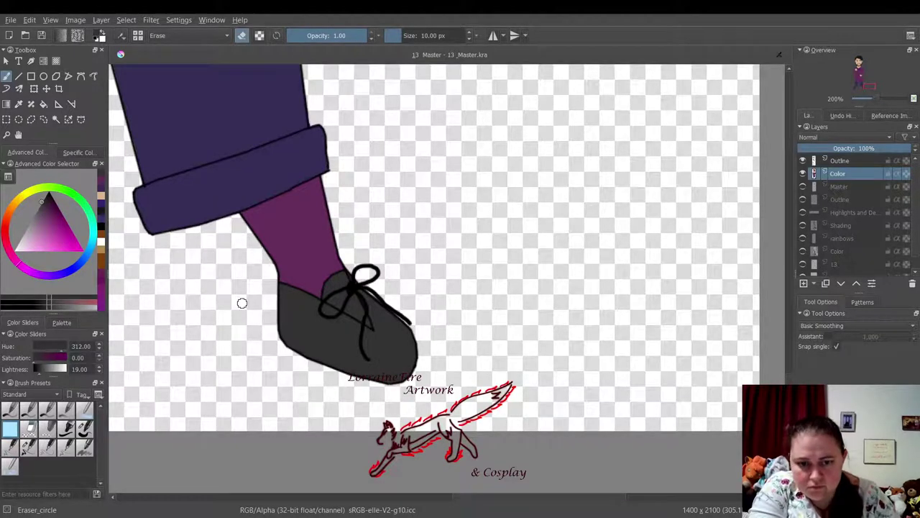
# - Examine the finished flat colors on the legs and shoes, and the whole character at 33% zoom
pyautogui.press('1')
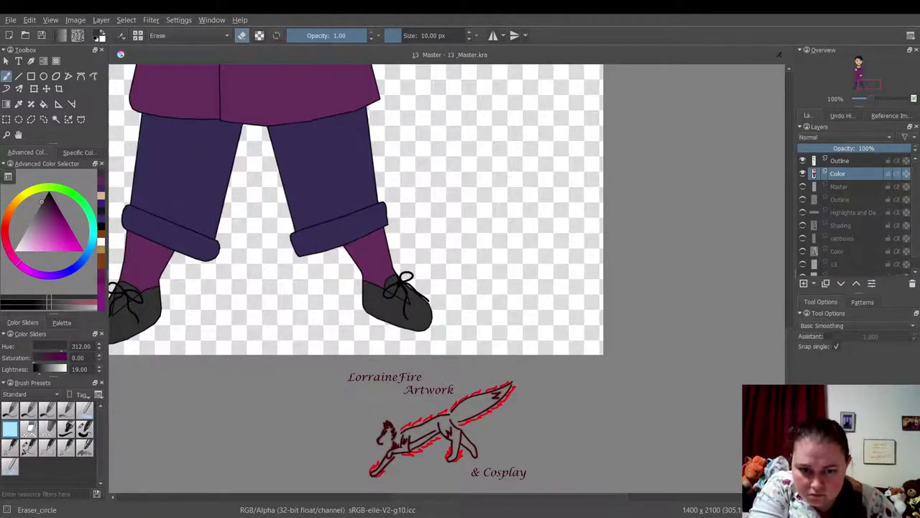
pyautogui.moveTo(396, 502); pyautogui.dragTo(349, 500)
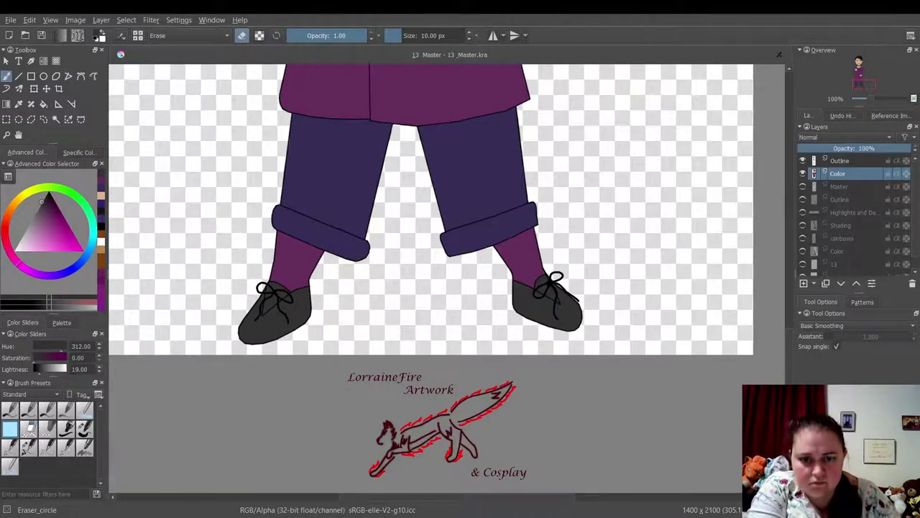
pyautogui.press('-')
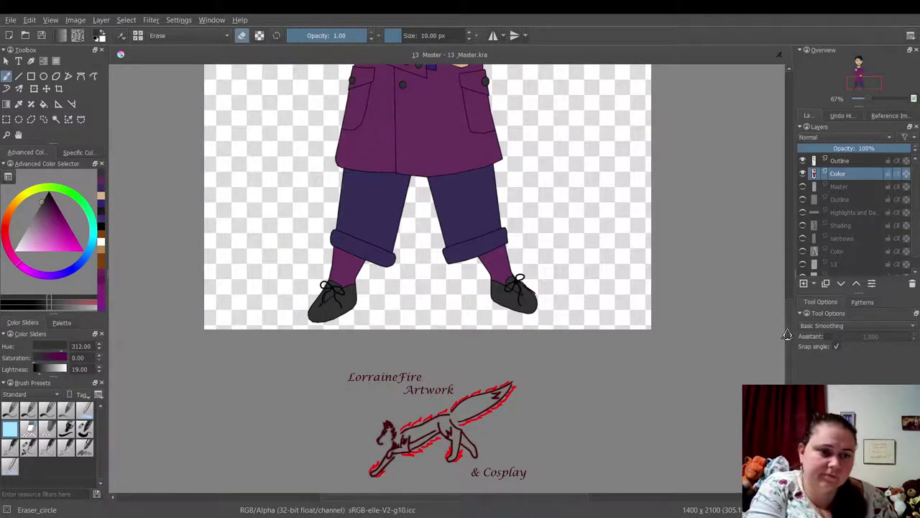
pyautogui.scroll(5, 788, 334)
pyautogui.press('-')
pyautogui.press('-')
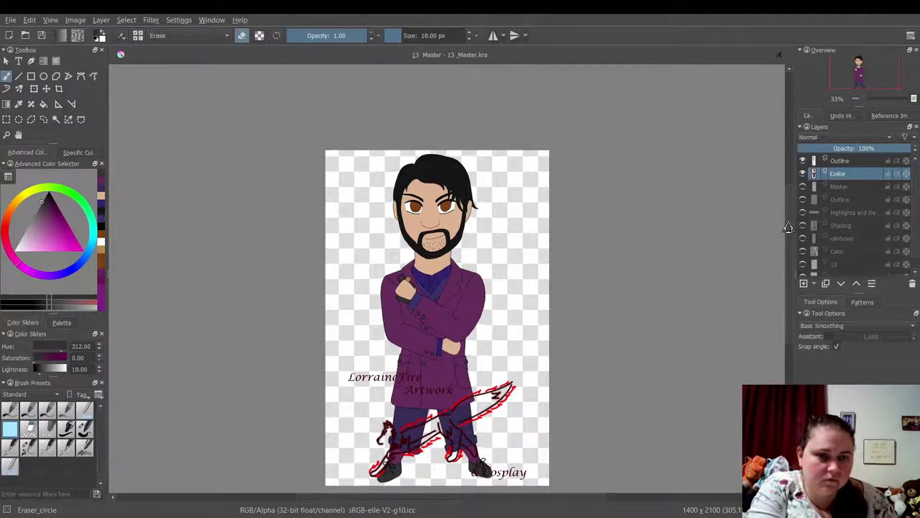
pyautogui.moveTo(786, 224); pyautogui.dragTo(790, 237)
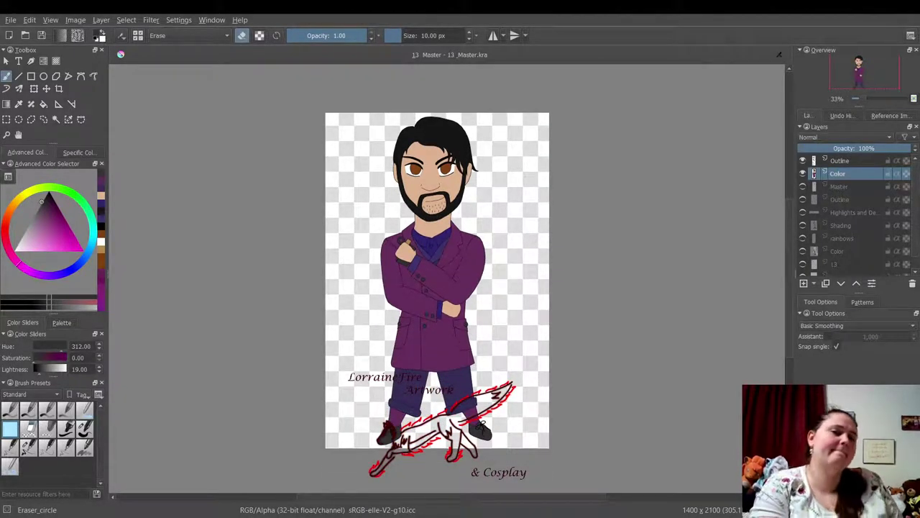